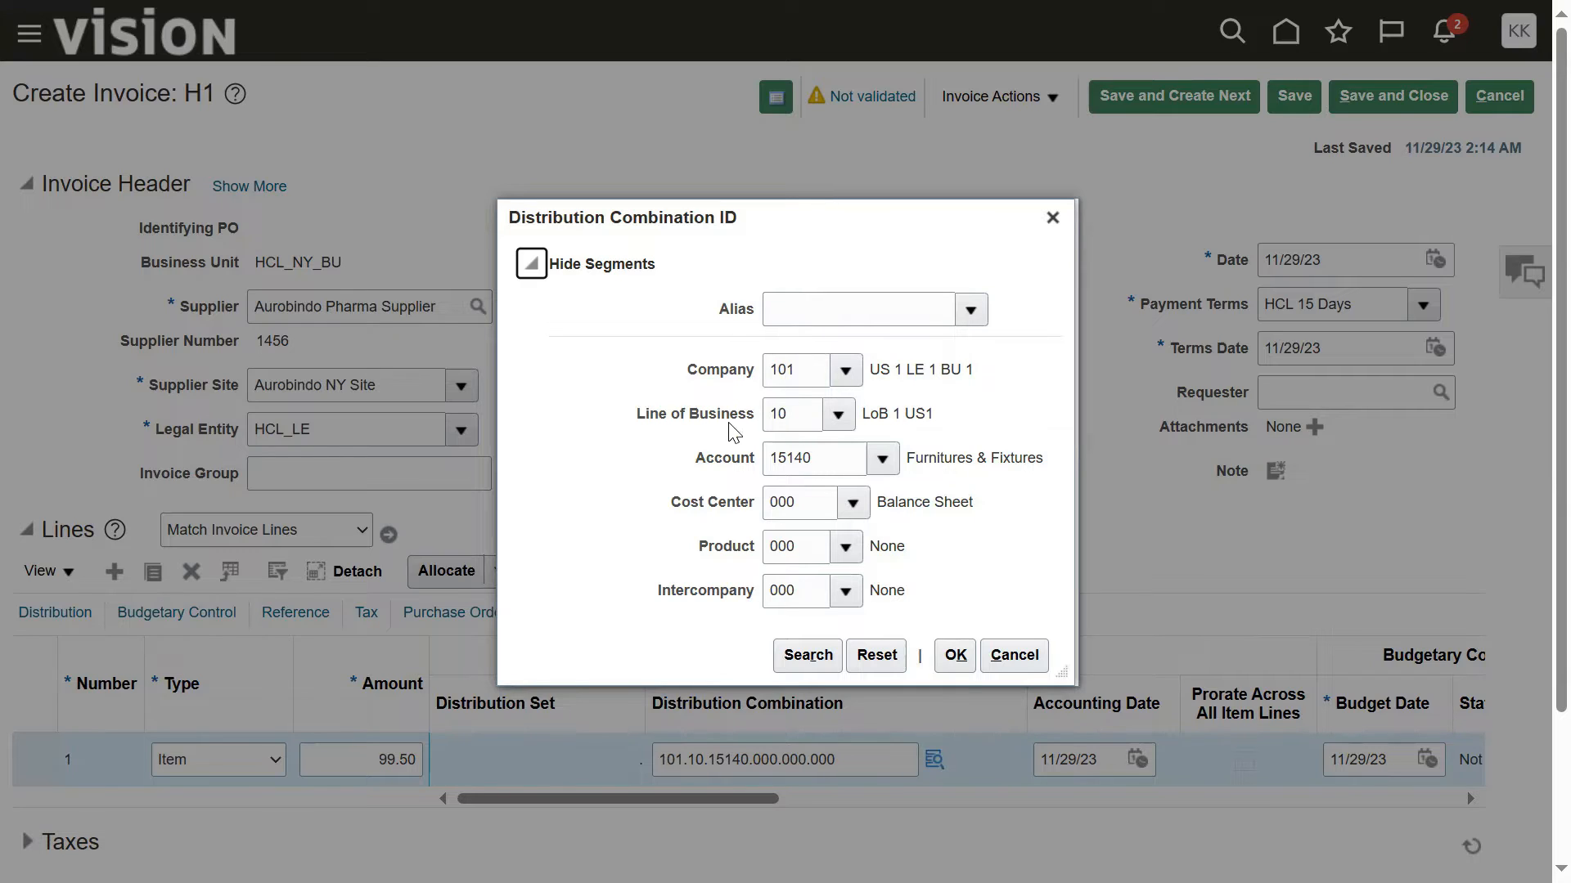
Step: Accept the distribution combination 101.10.15140.000.000.000 for the first invoice line
left_click(729, 318)
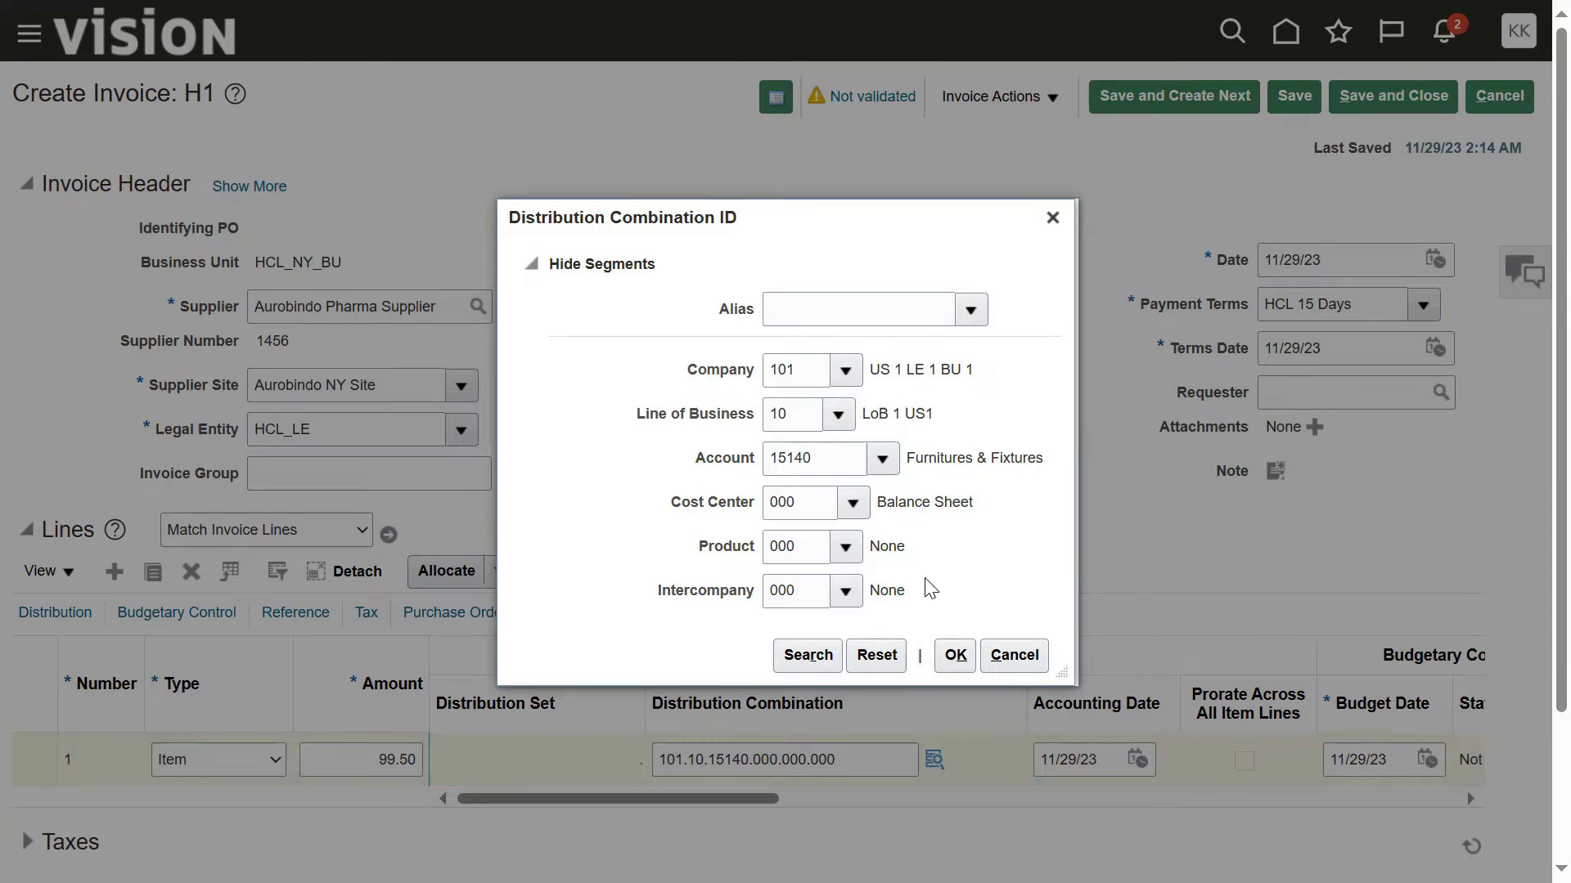
left_click(953, 654)
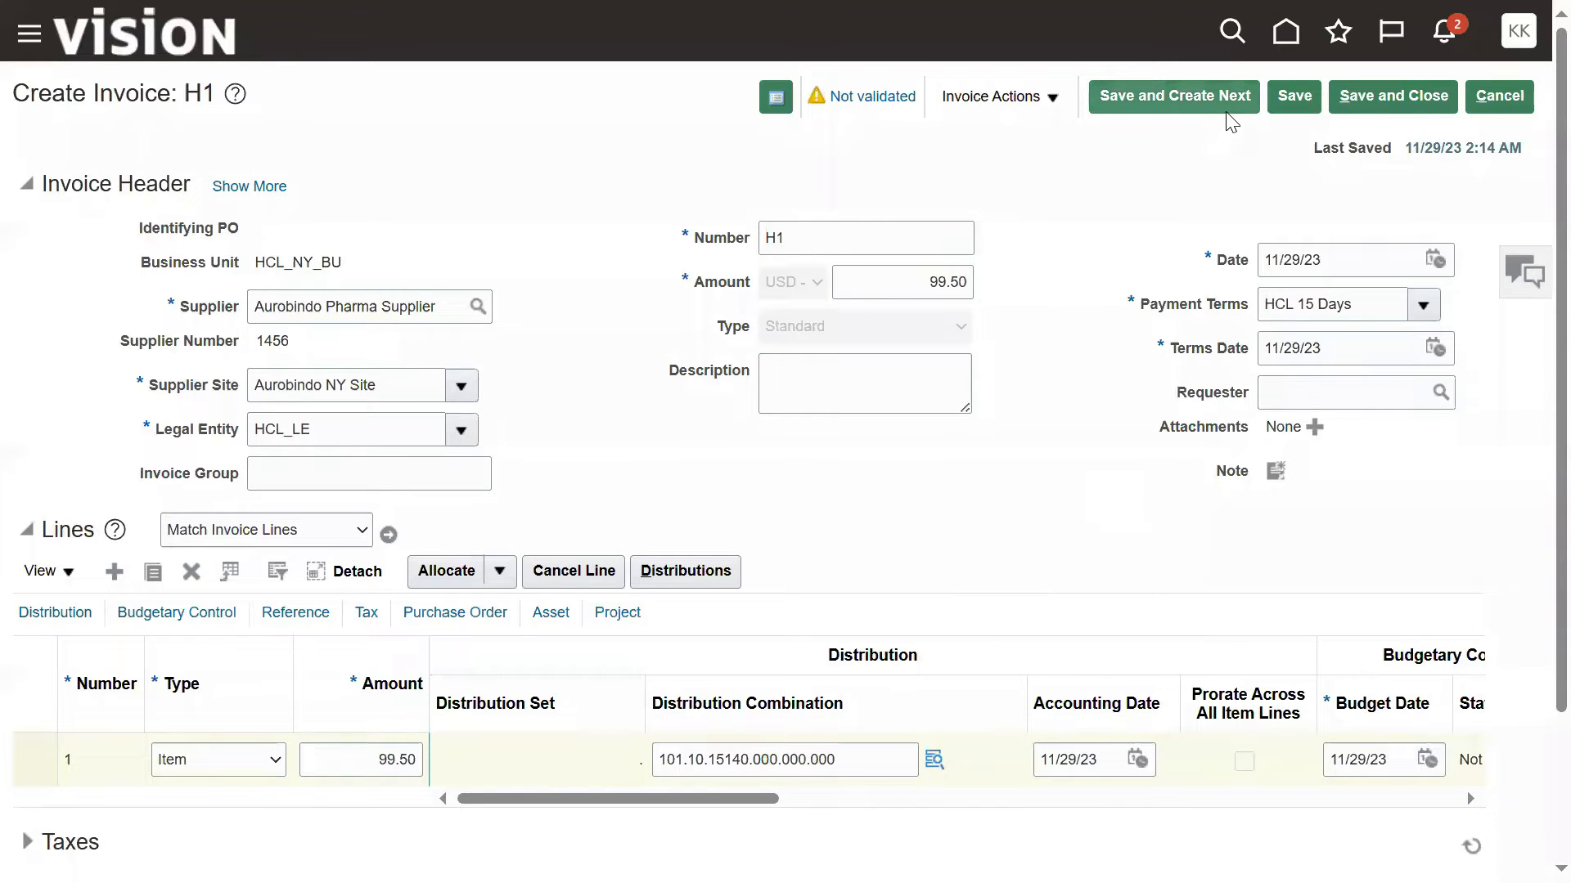
Step: Open the invoice summary and examine the invoice's validation and funds statuses
left_click(873, 97)
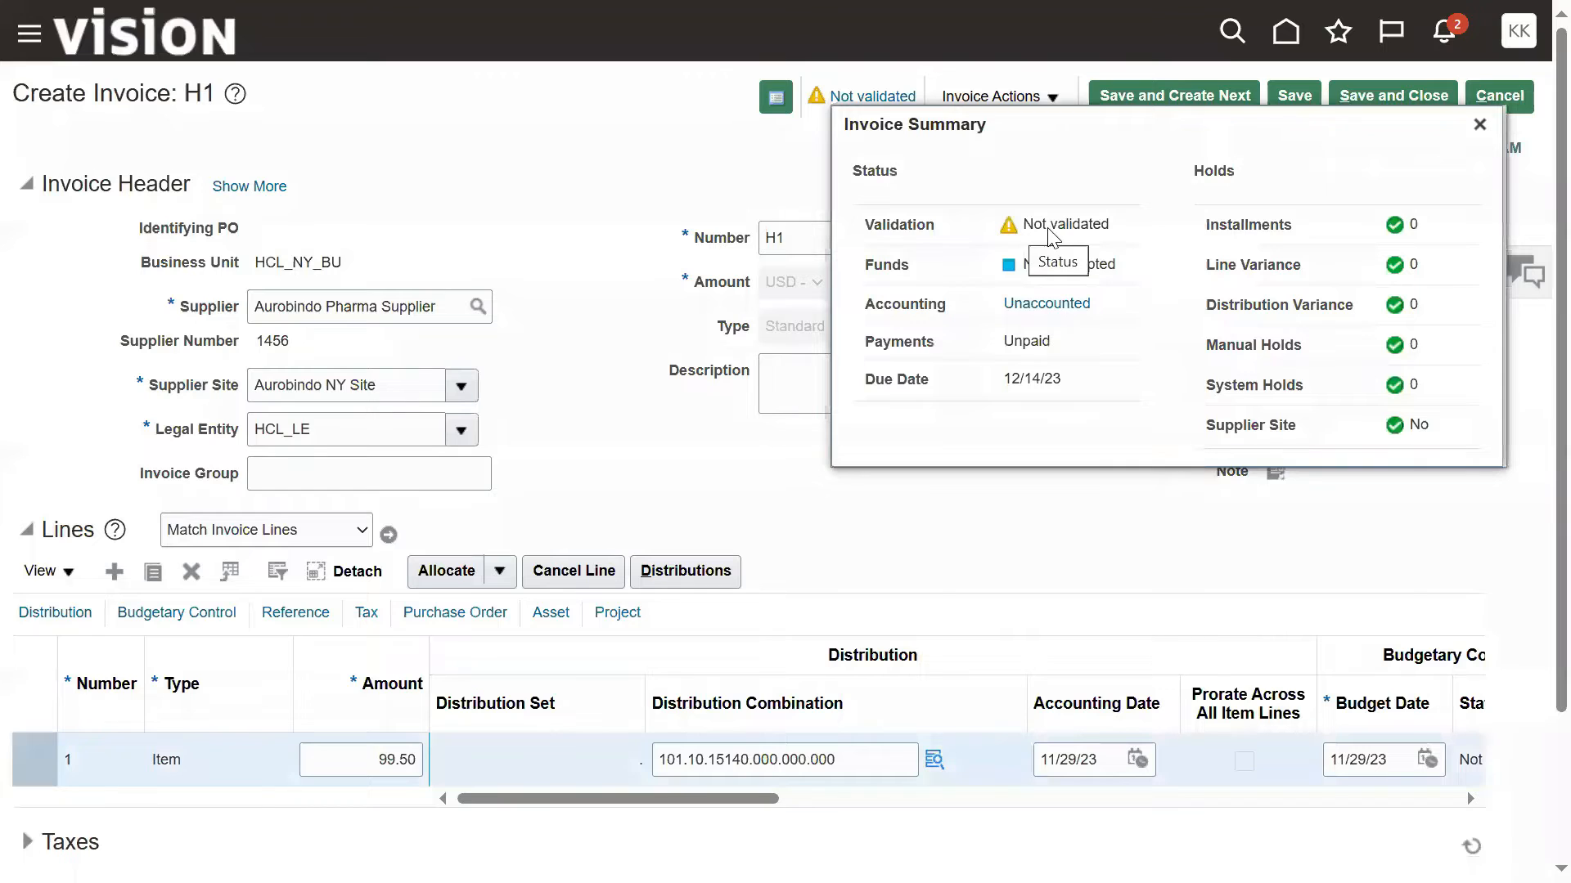
double_click(1029, 224)
left_click_drag(1054, 225, 1113, 233)
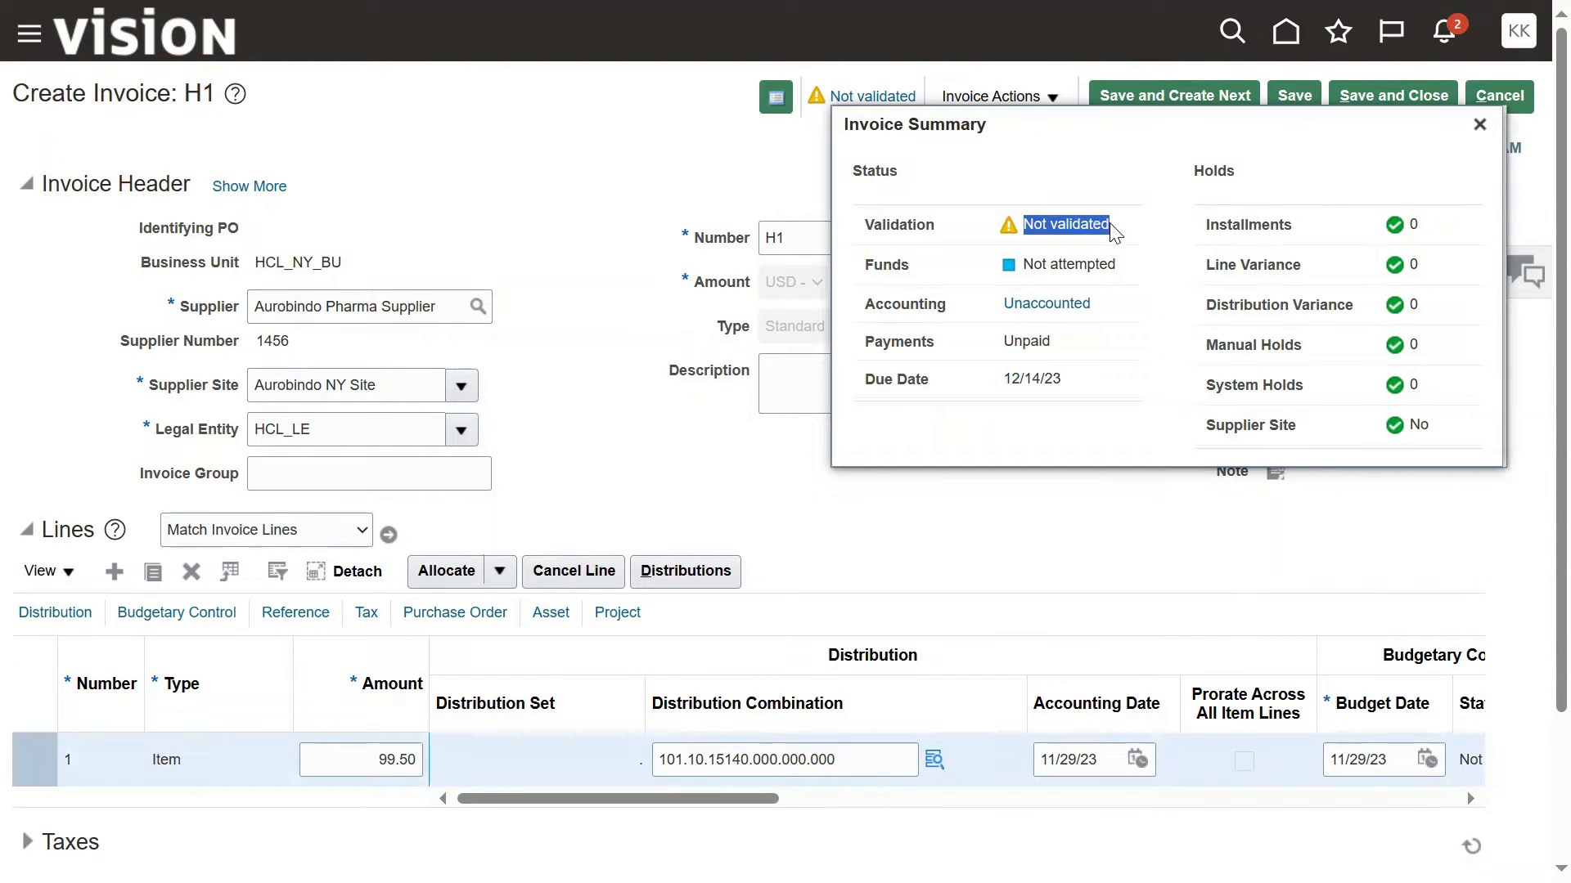
left_click(1030, 266)
left_click_drag(1030, 266, 1133, 274)
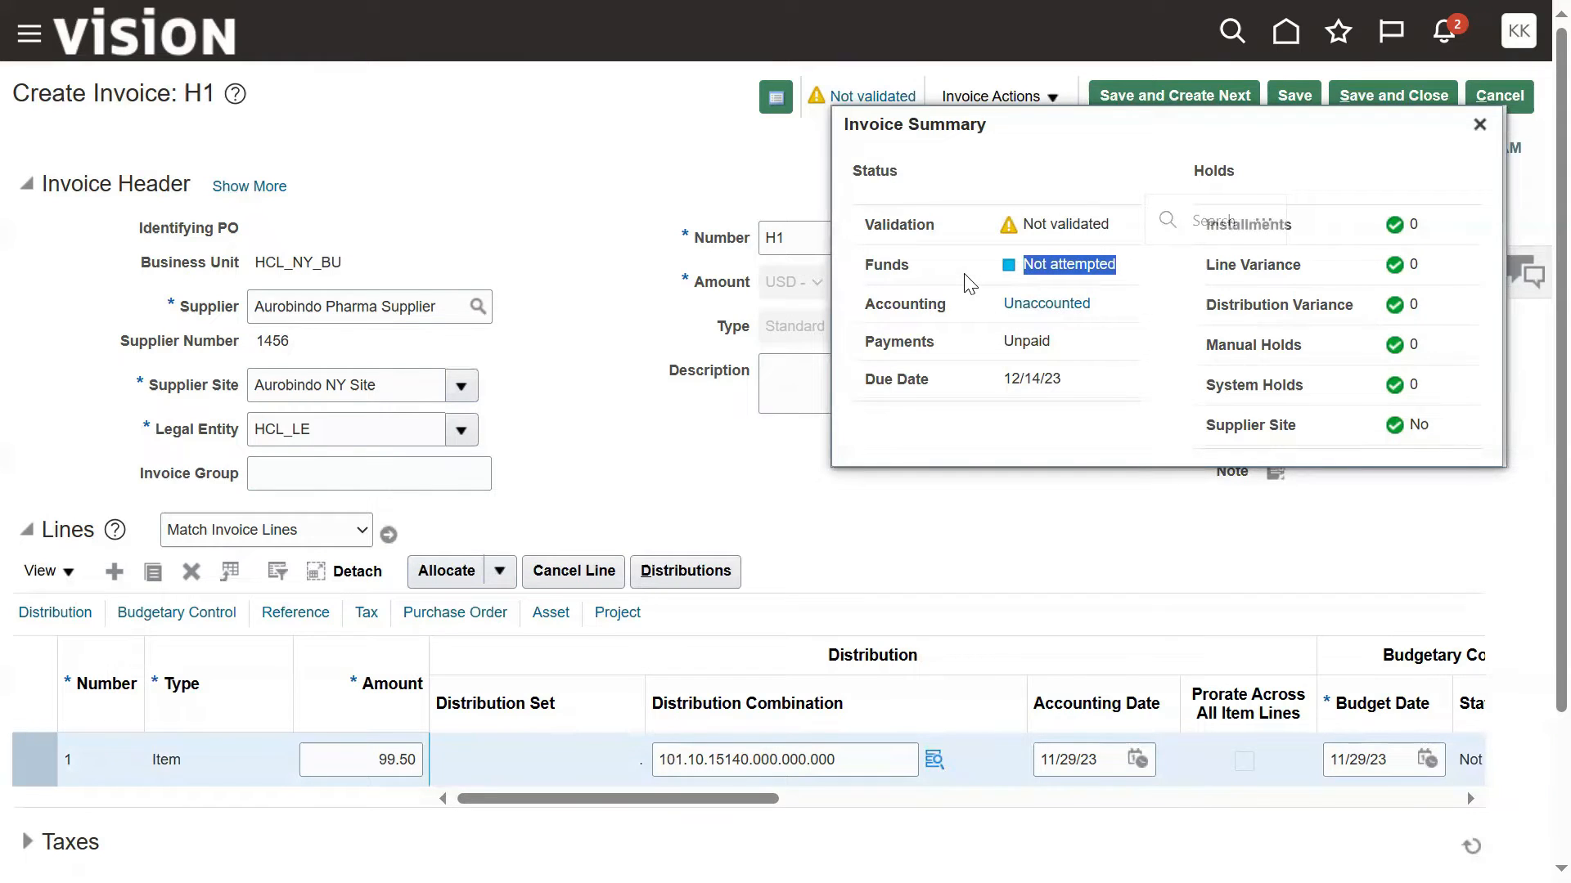
left_click(971, 315)
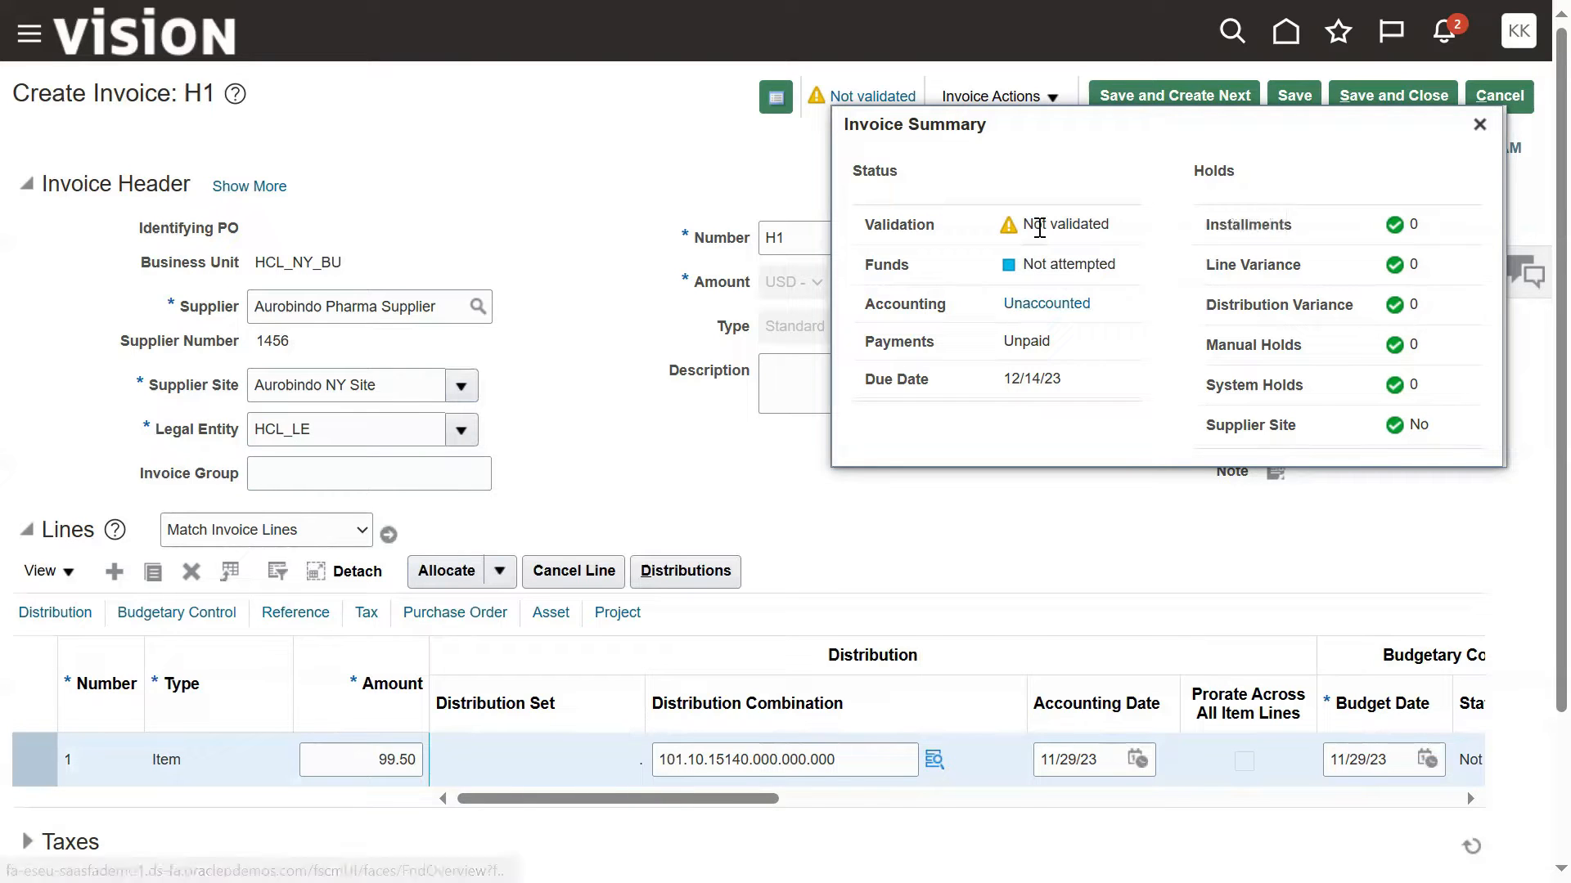
left_click_drag(862, 266, 929, 278)
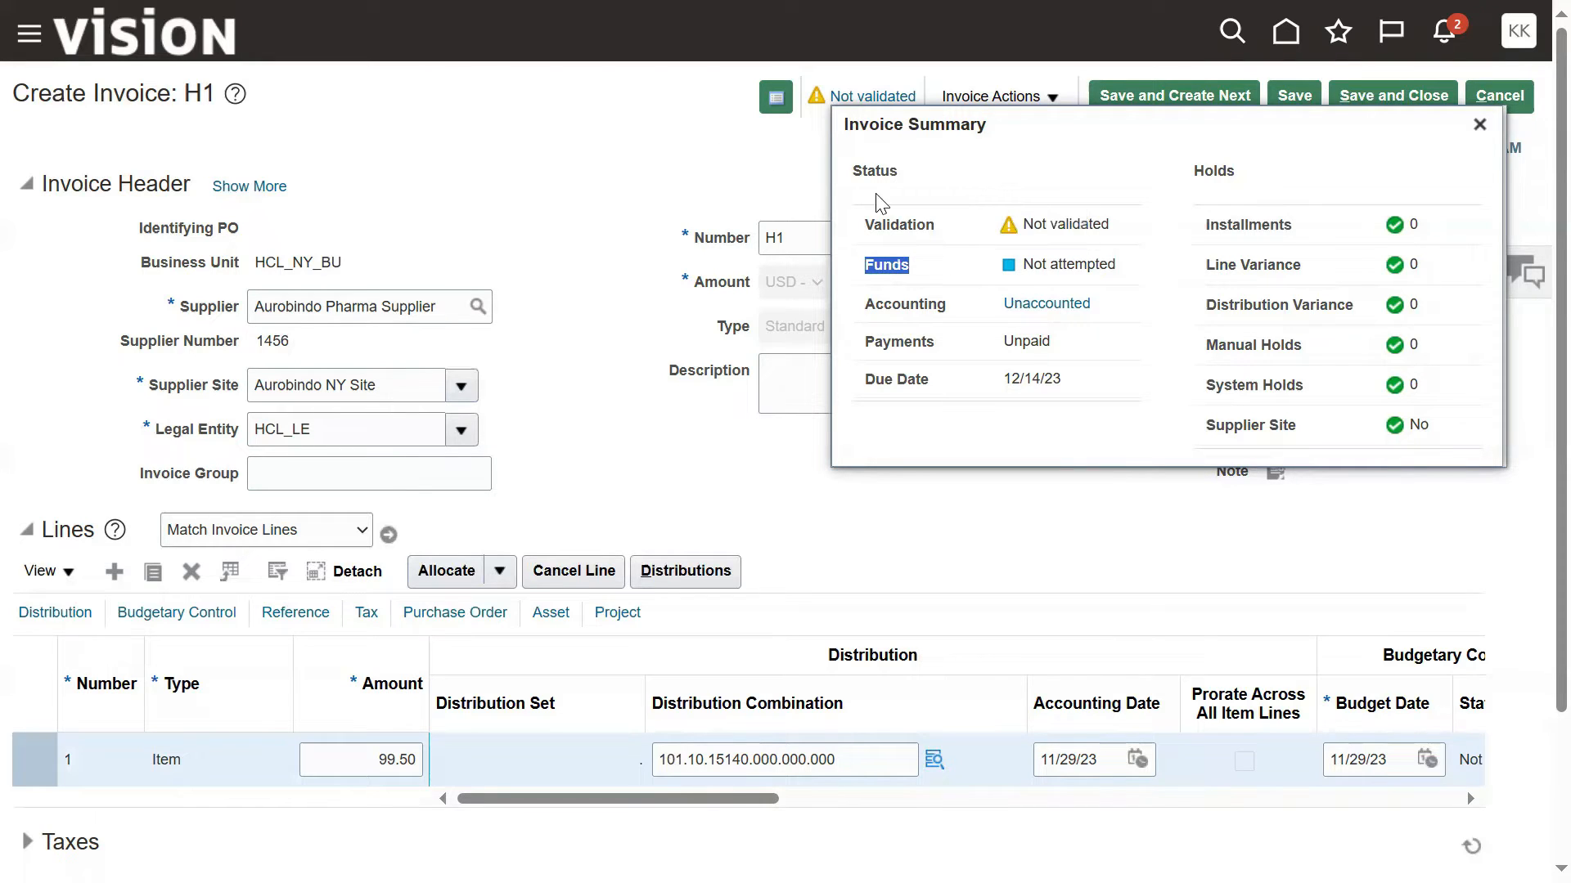
Step: Validate invoice H1 and check its validation and funds statuses in the invoice summary
left_click(1047, 99)
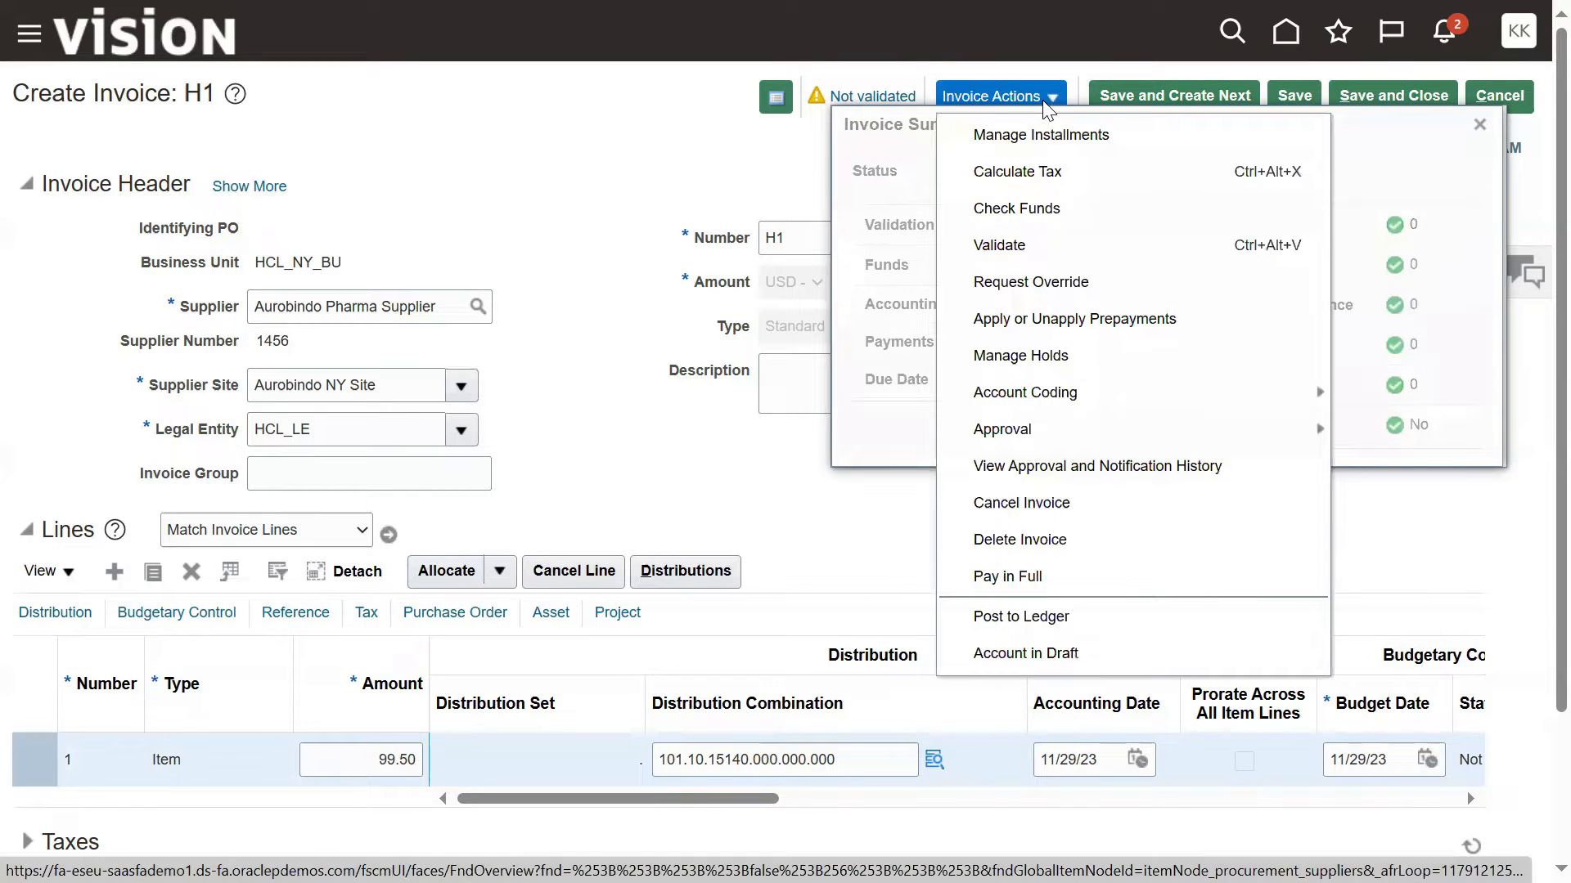
left_click(1011, 250)
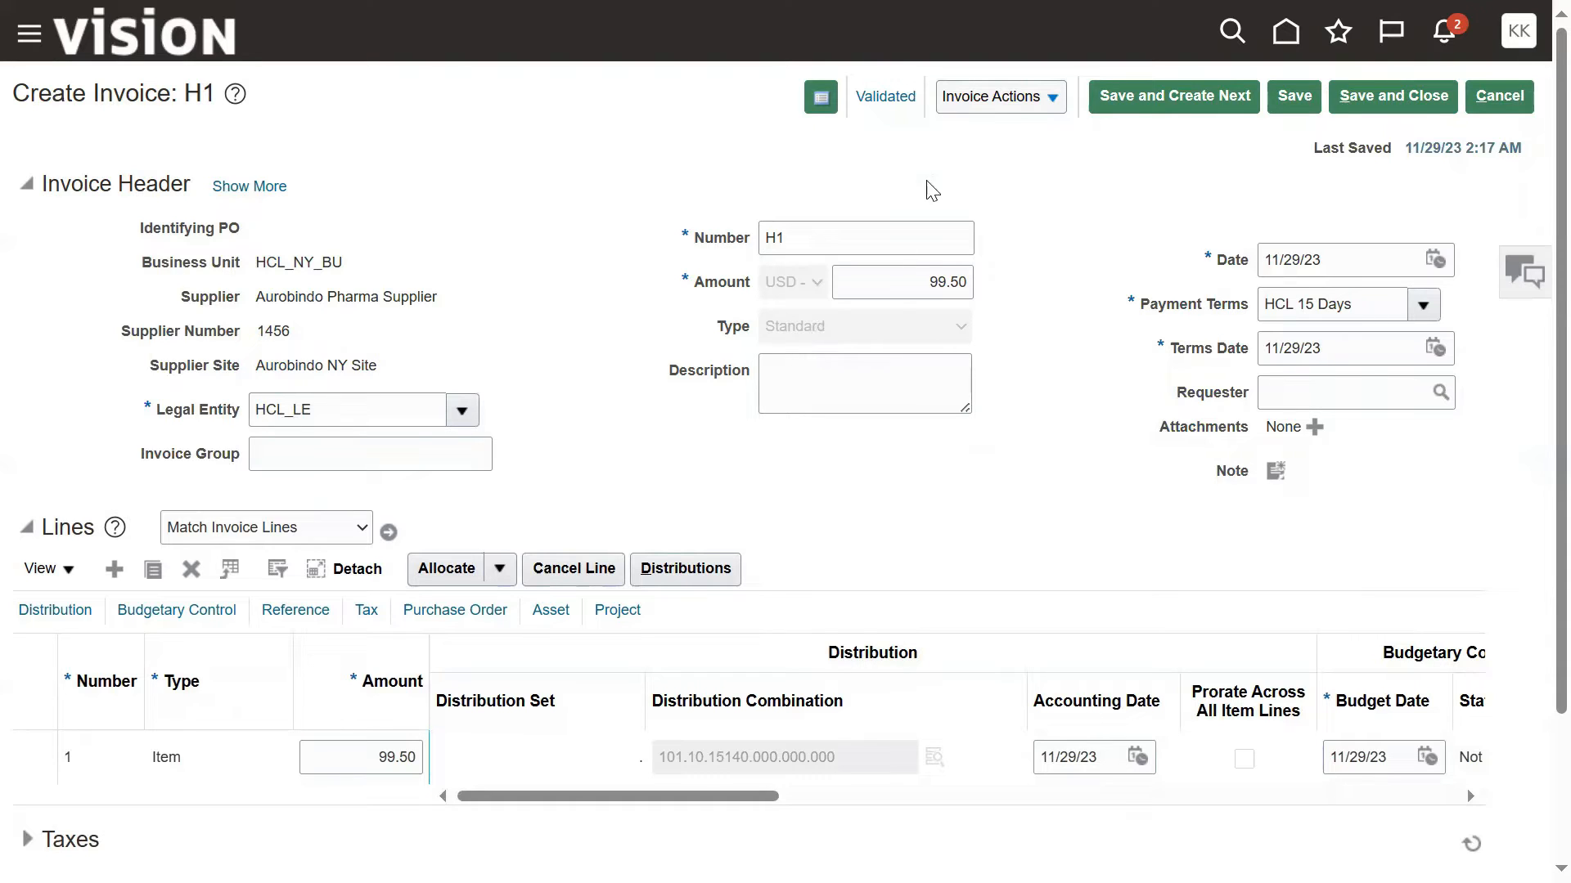
left_click(898, 100)
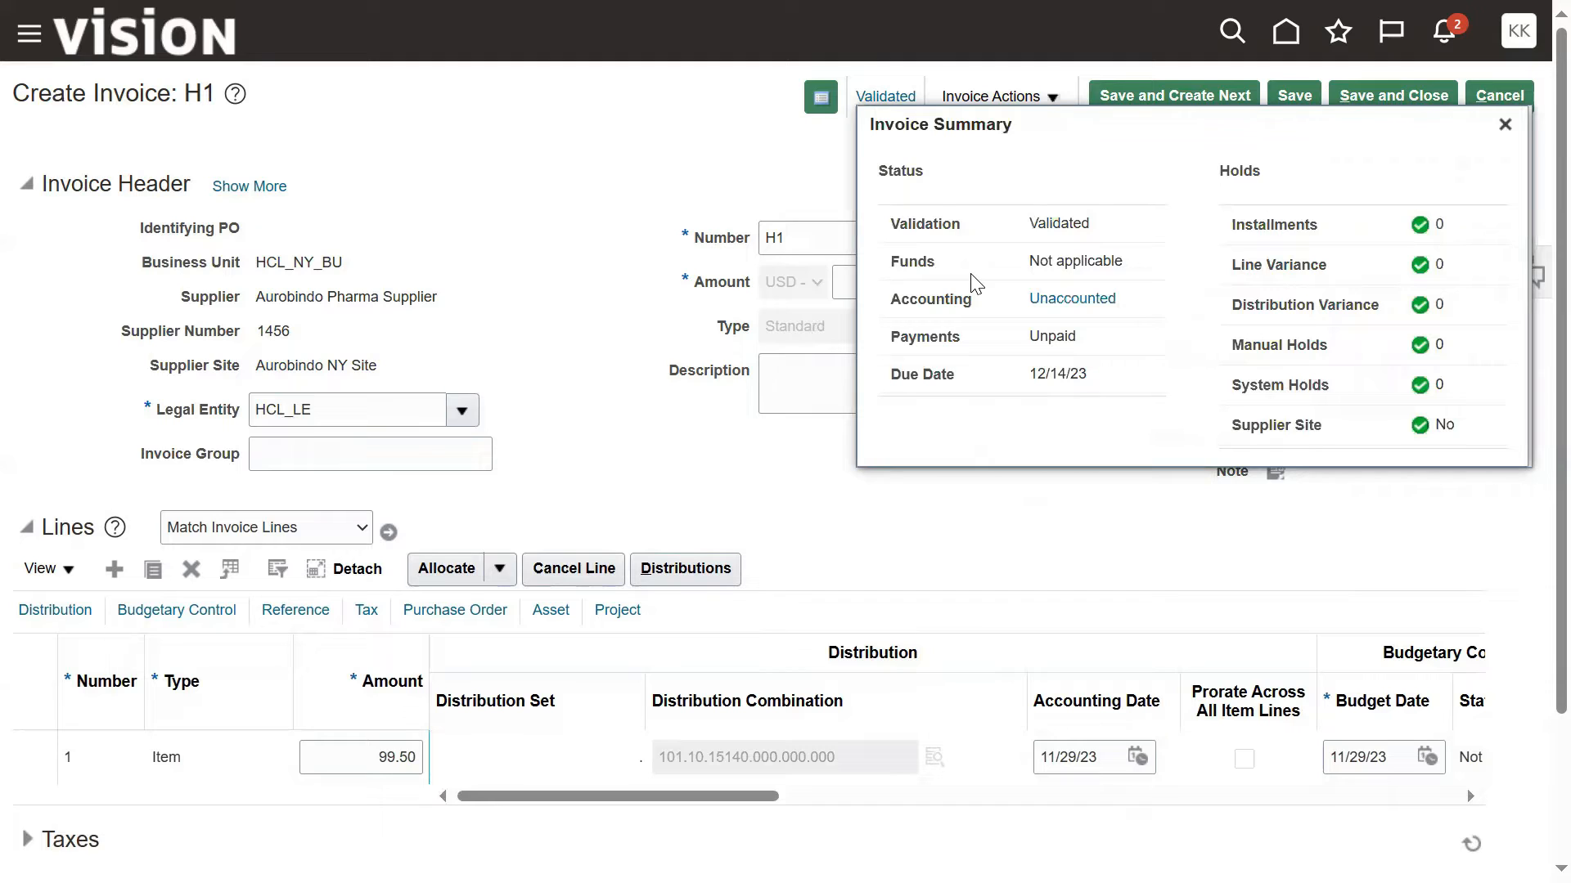
double_click(1062, 221)
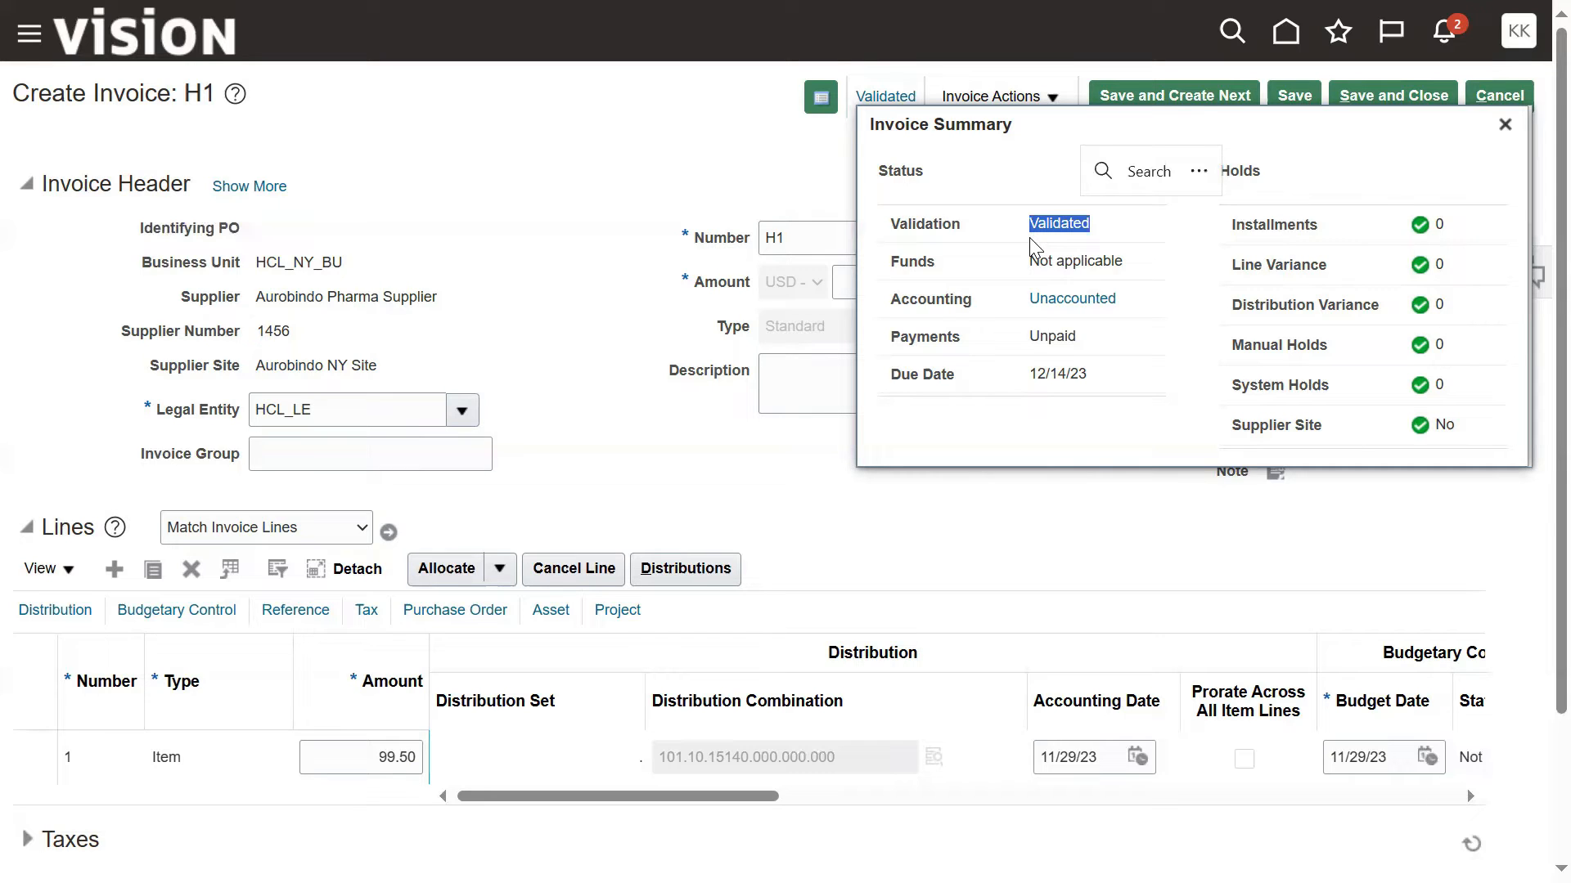
left_click_drag(1029, 263, 1115, 274)
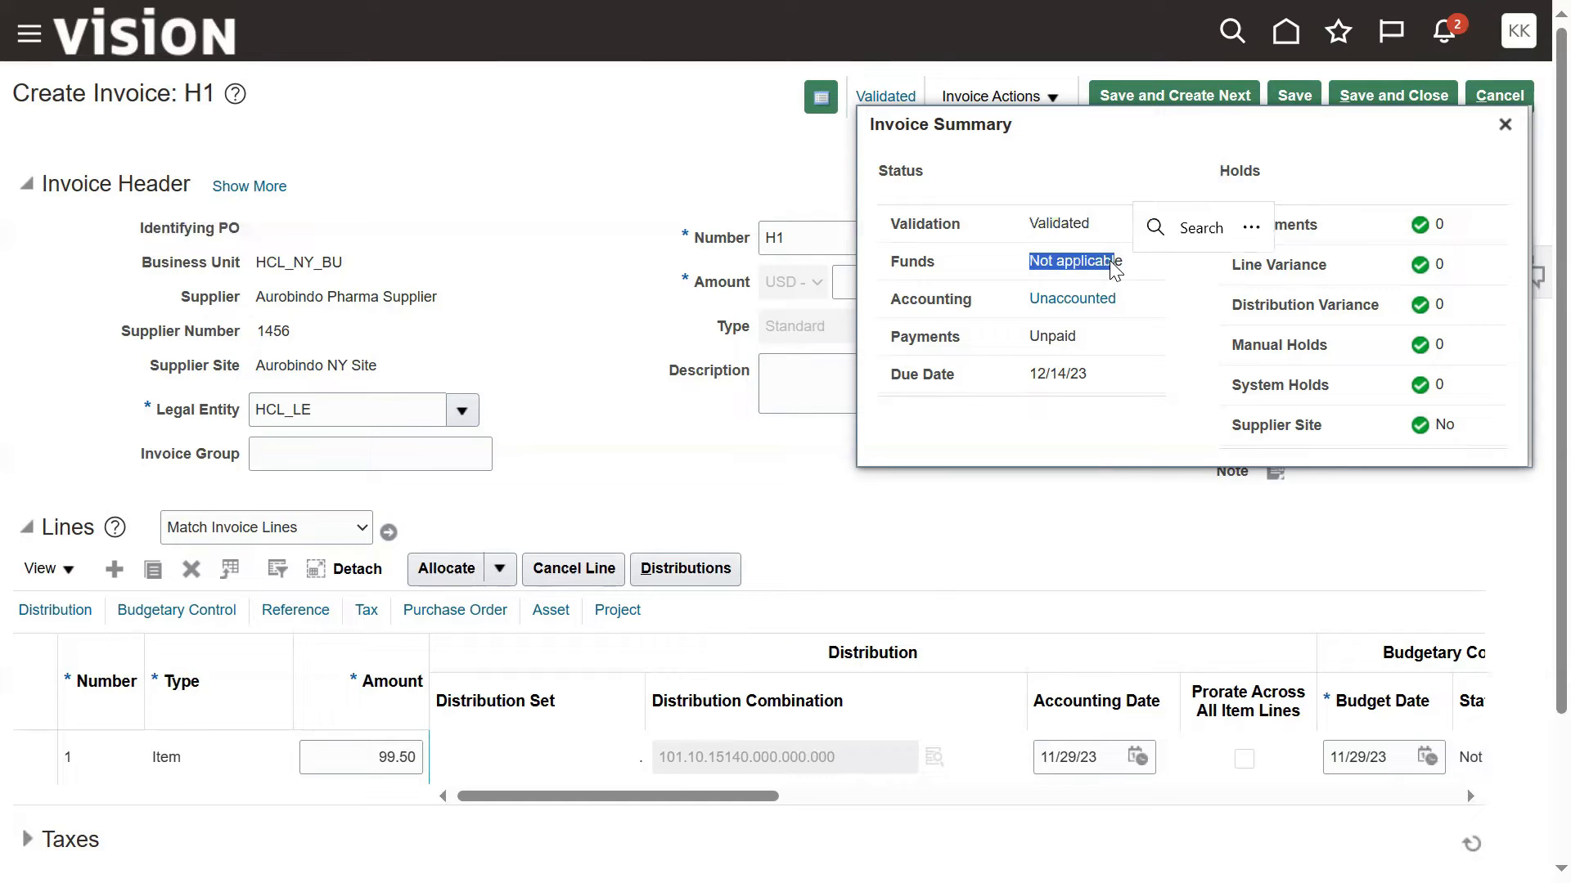
Step: Switch to the Excel training workbook and fill the Validate Invoice and Approval (Optional) cells of the AP business flow yellow
key("alt+Tab")
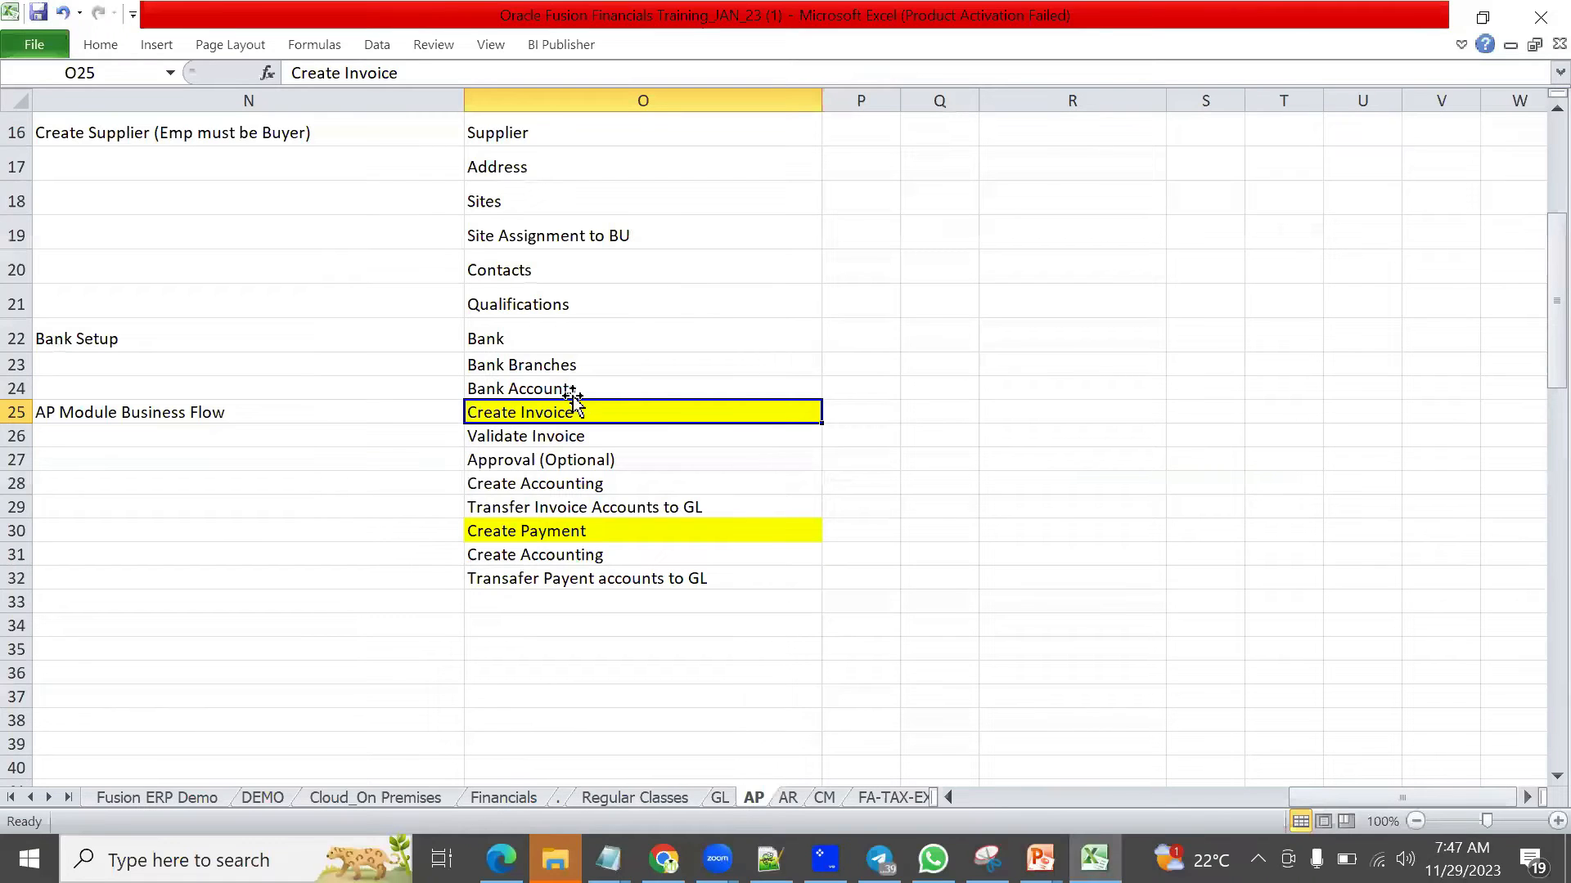
left_click(557, 441)
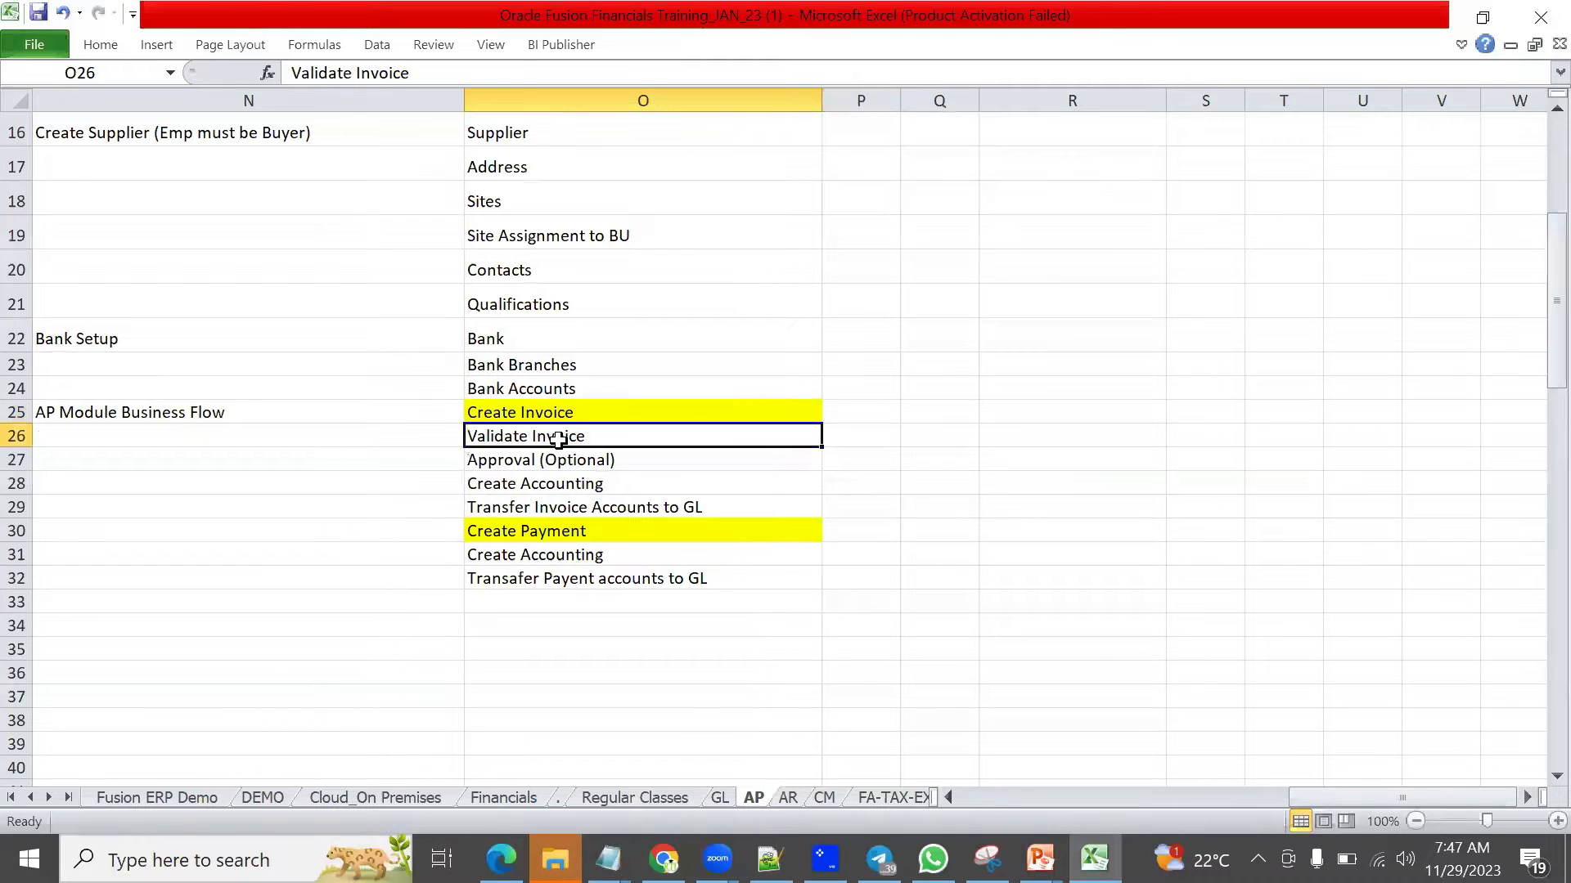
left_click(100, 44)
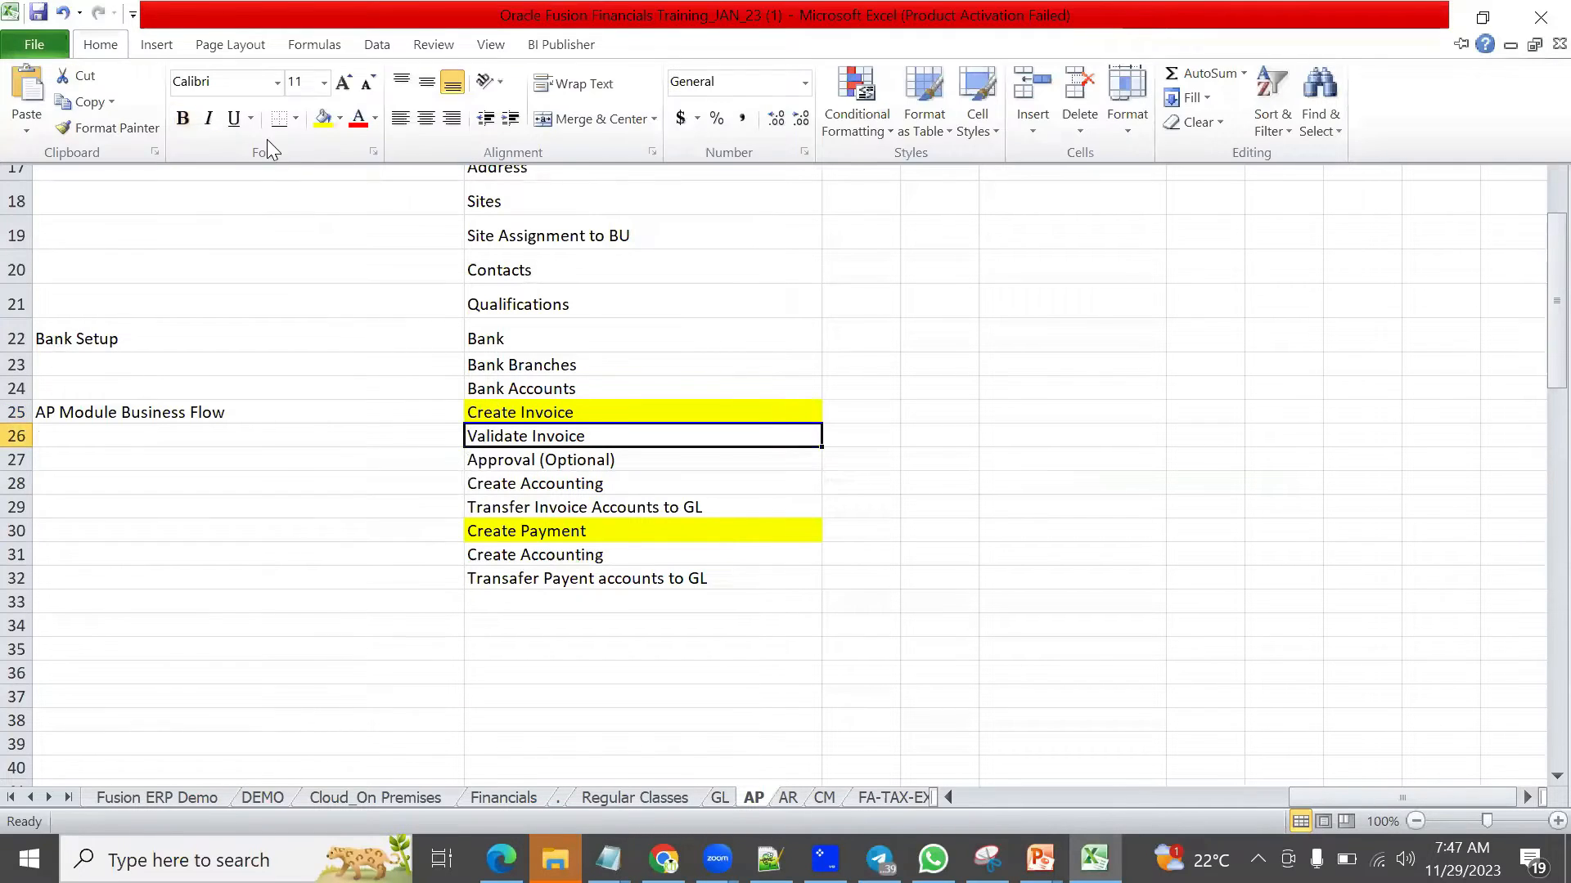
left_click(323, 119)
left_click(491, 456)
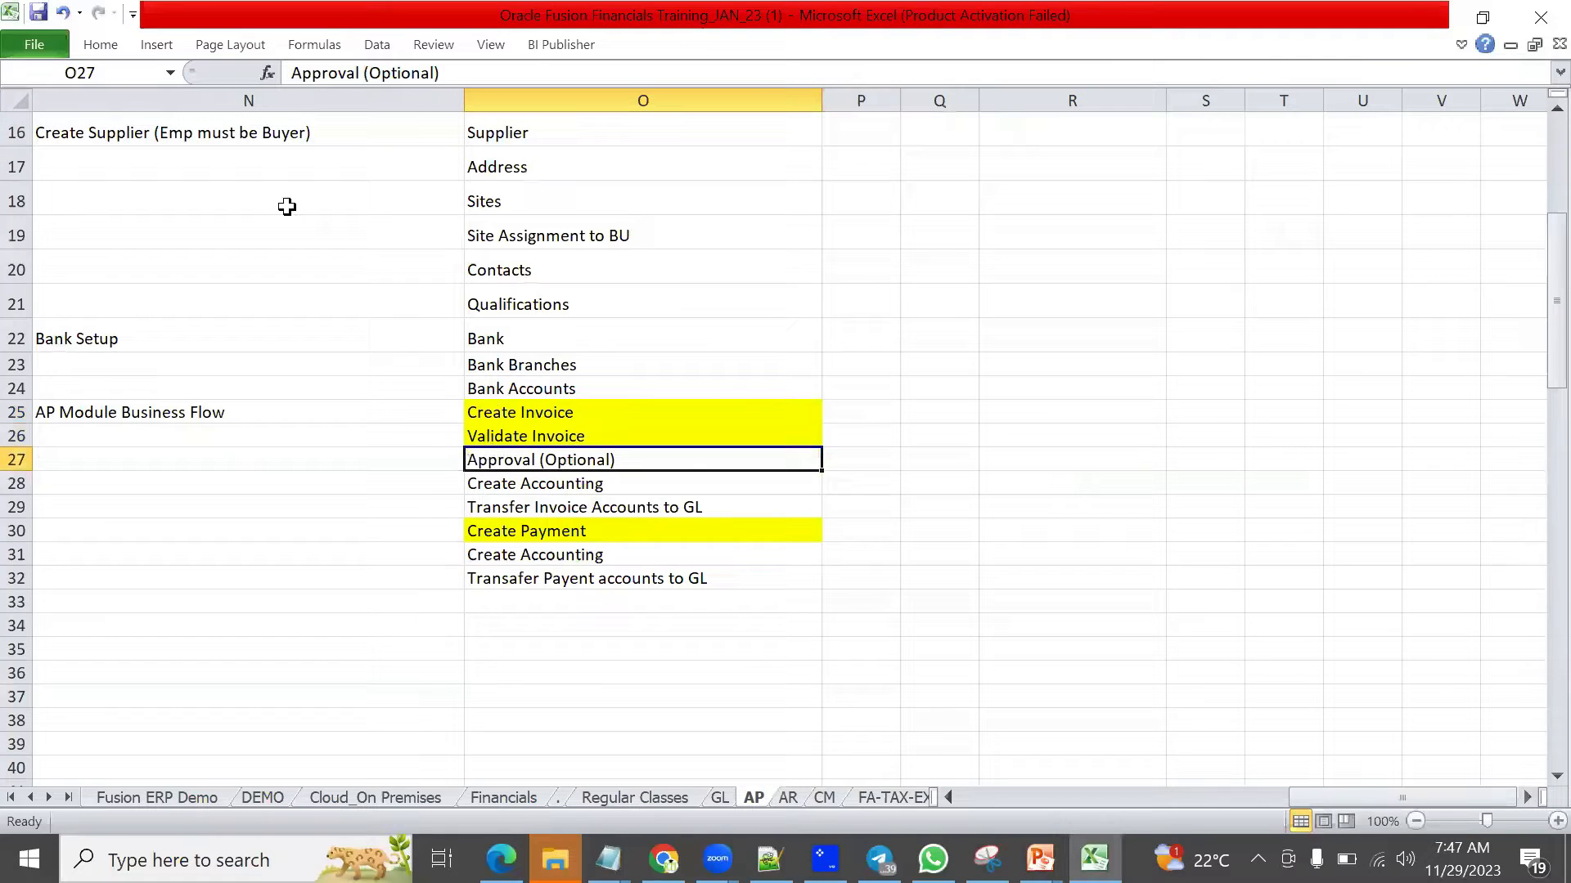
left_click(100, 44)
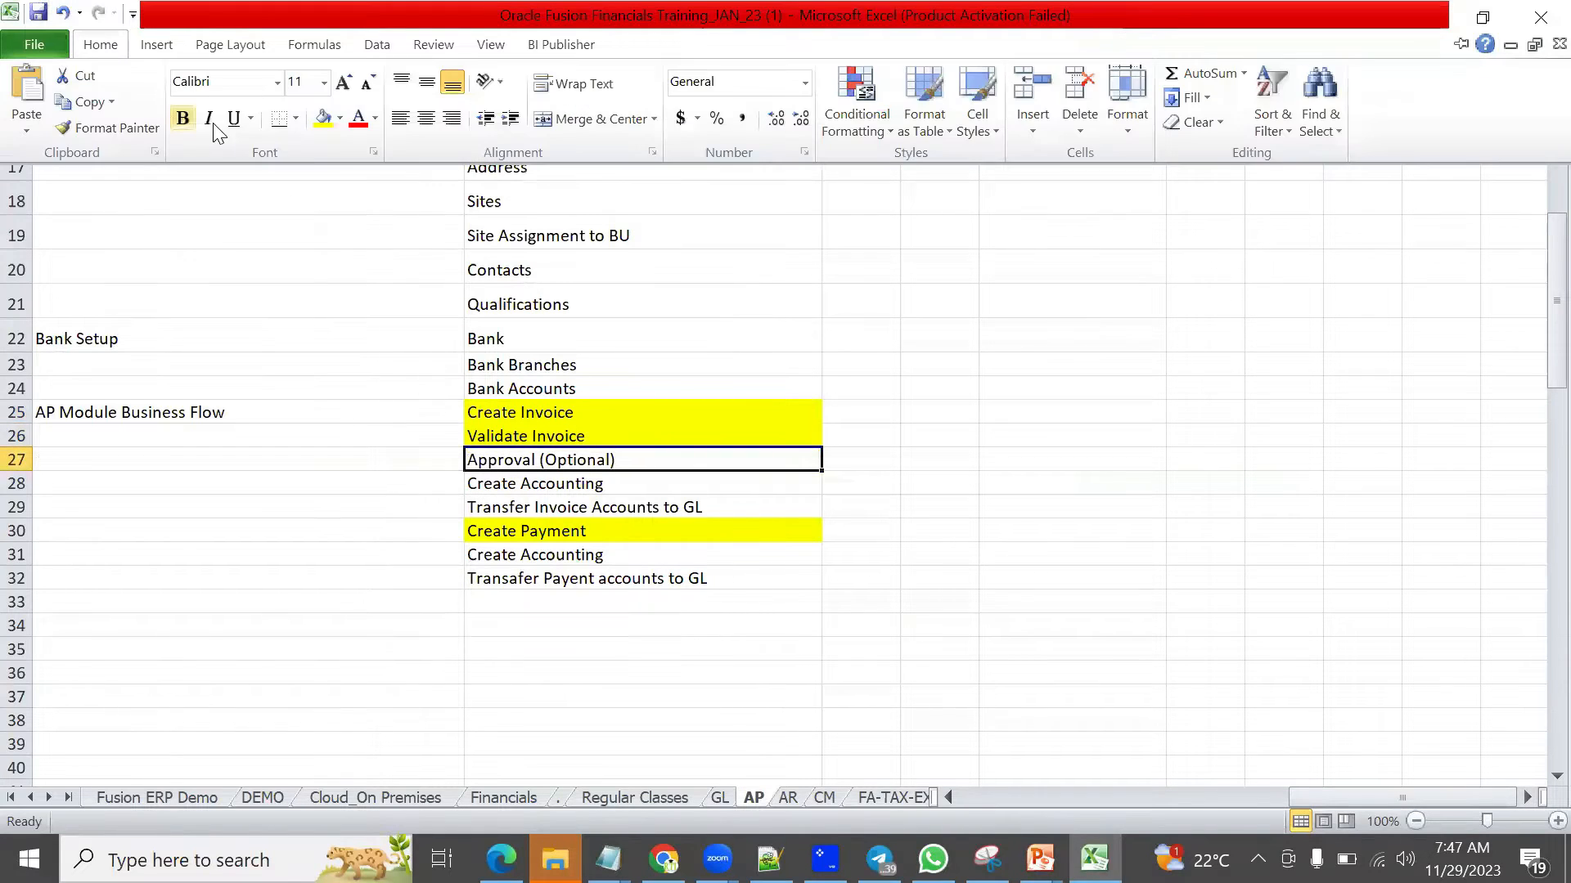
left_click(324, 129)
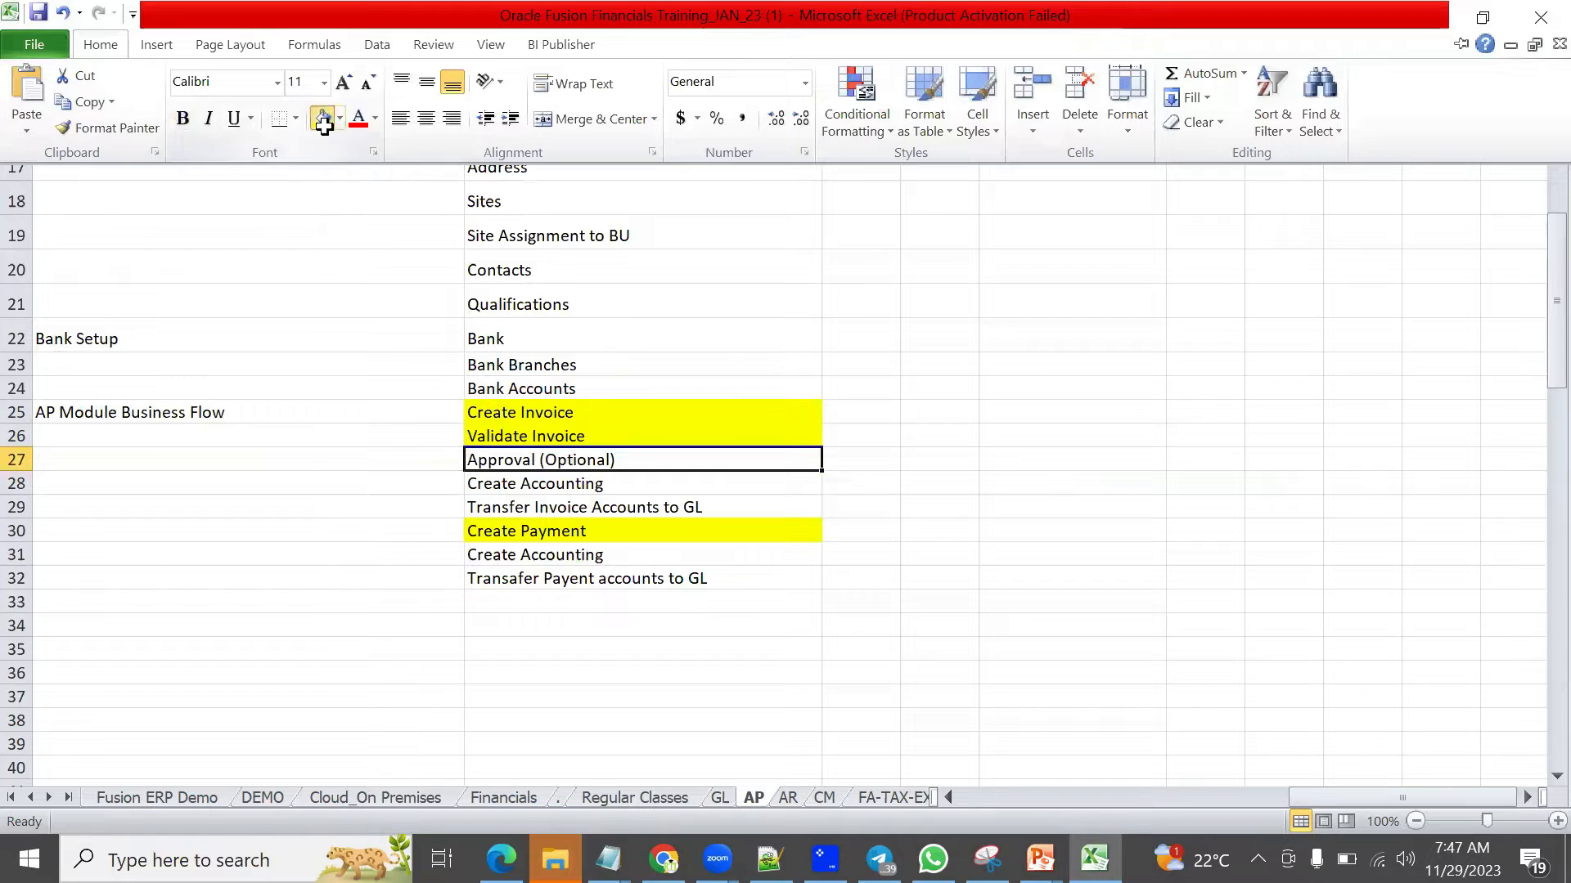
left_click(602, 484)
Step: Switch back to the Oracle invoice page and post invoice H1 to the ledger
key("alt+Tab")
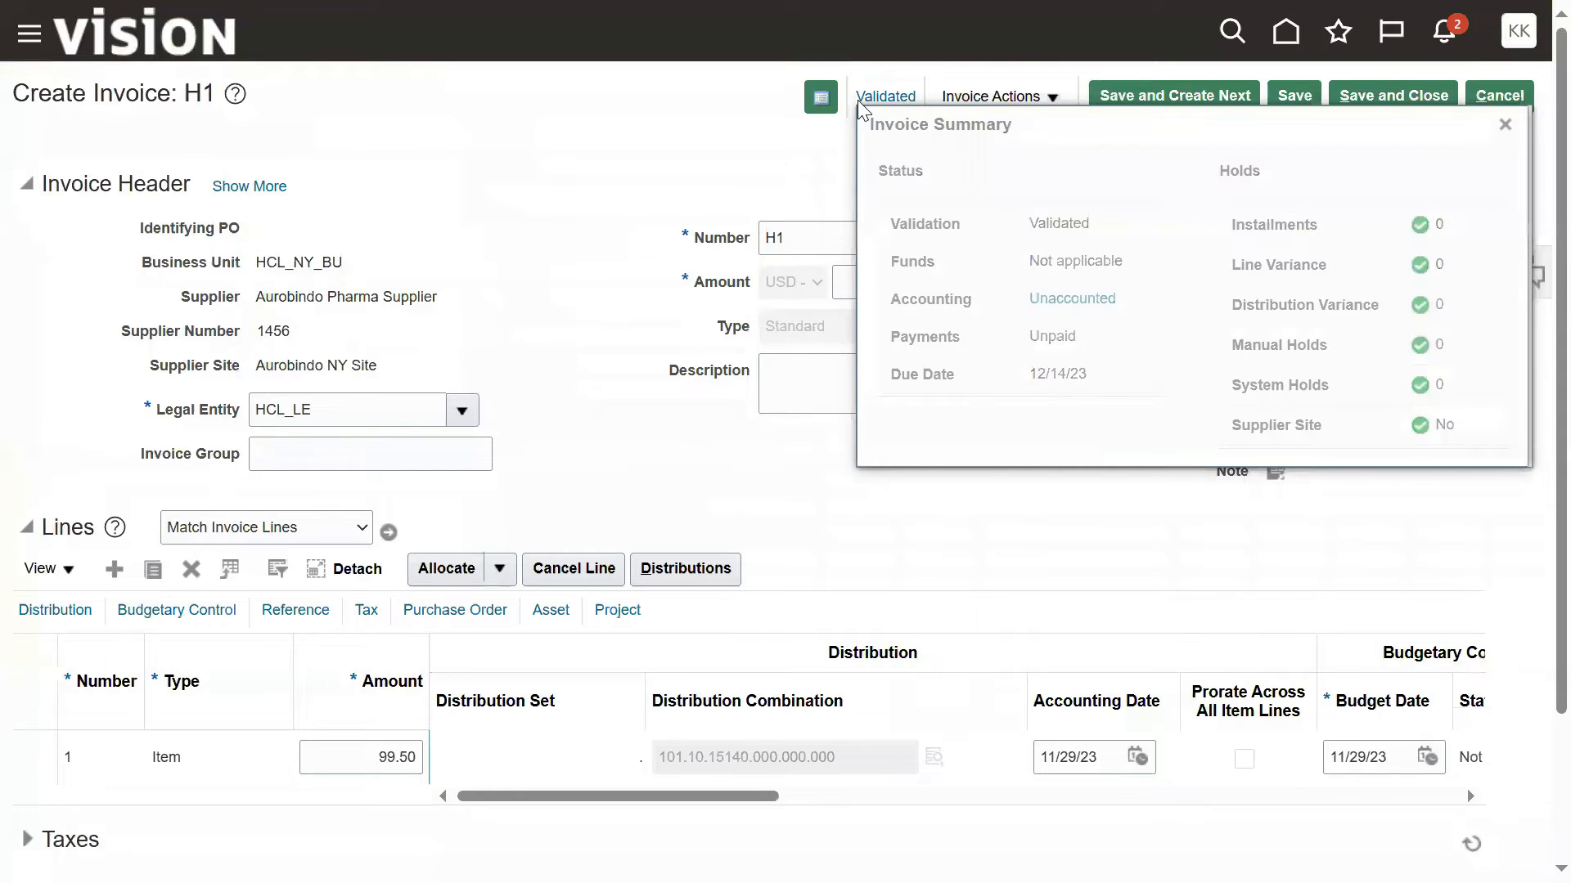
left_click(985, 100)
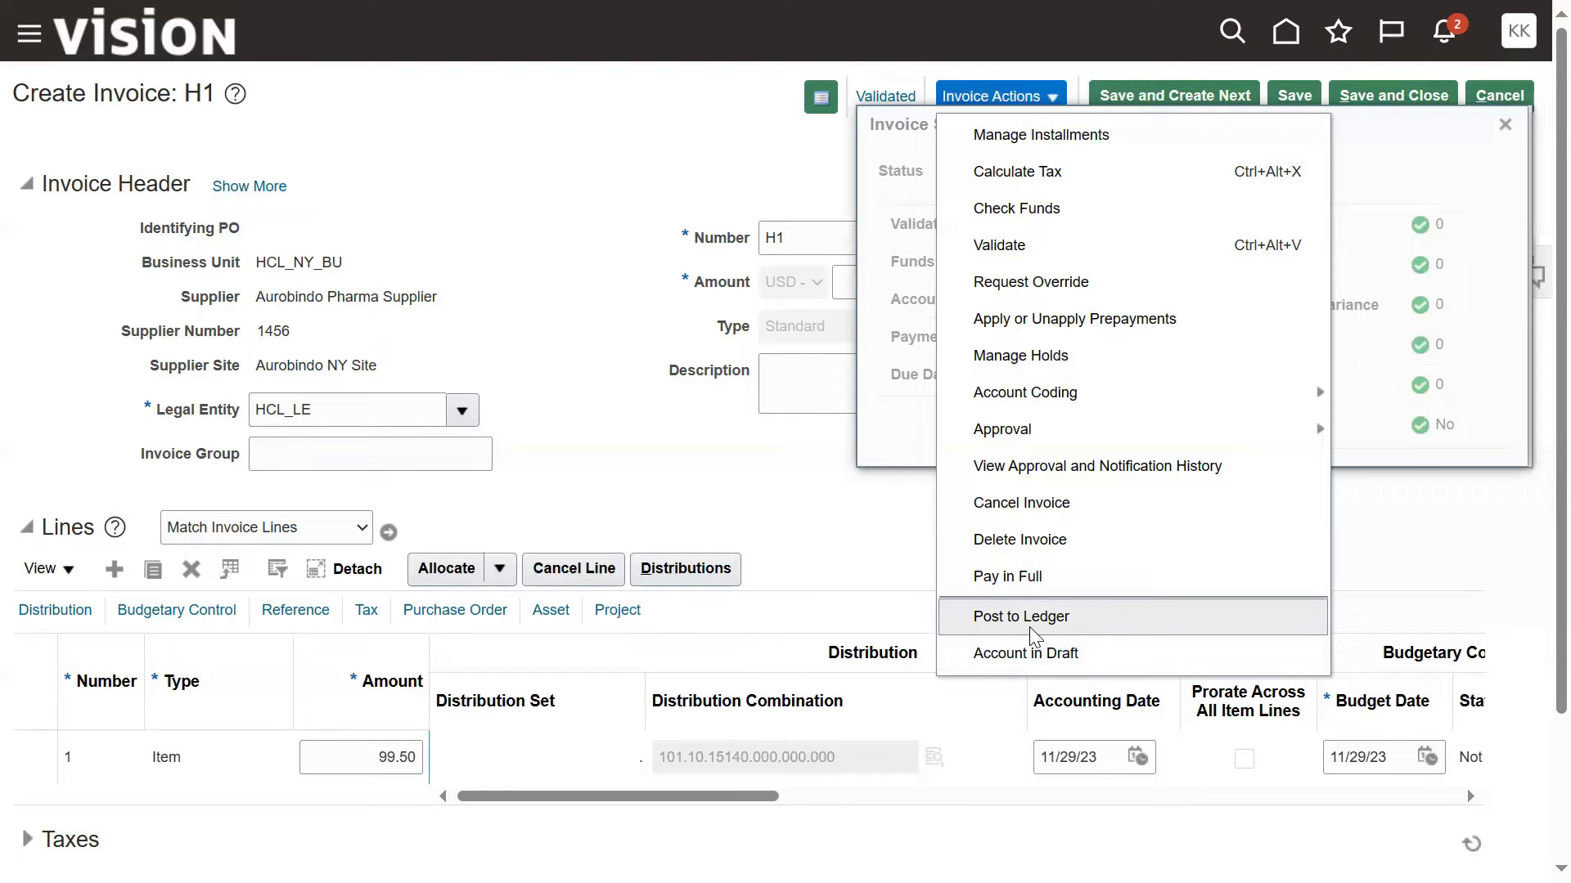
left_click(1031, 629)
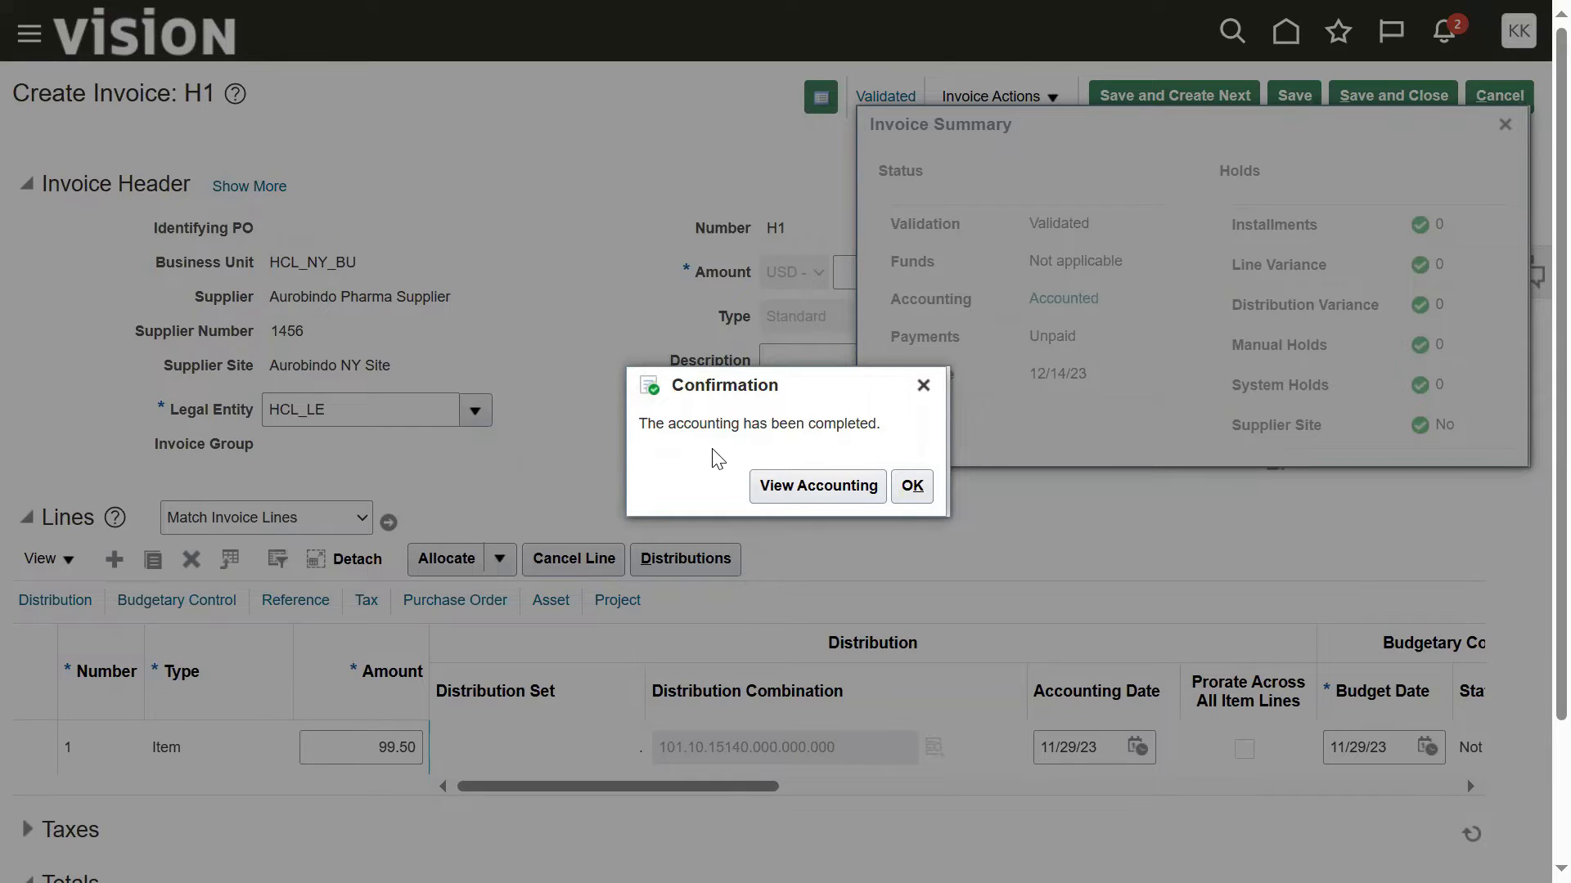
Step: View the accounting of invoice H1, examine the class, debit and credit of the item expense and liability lines, and close it
left_click(769, 486)
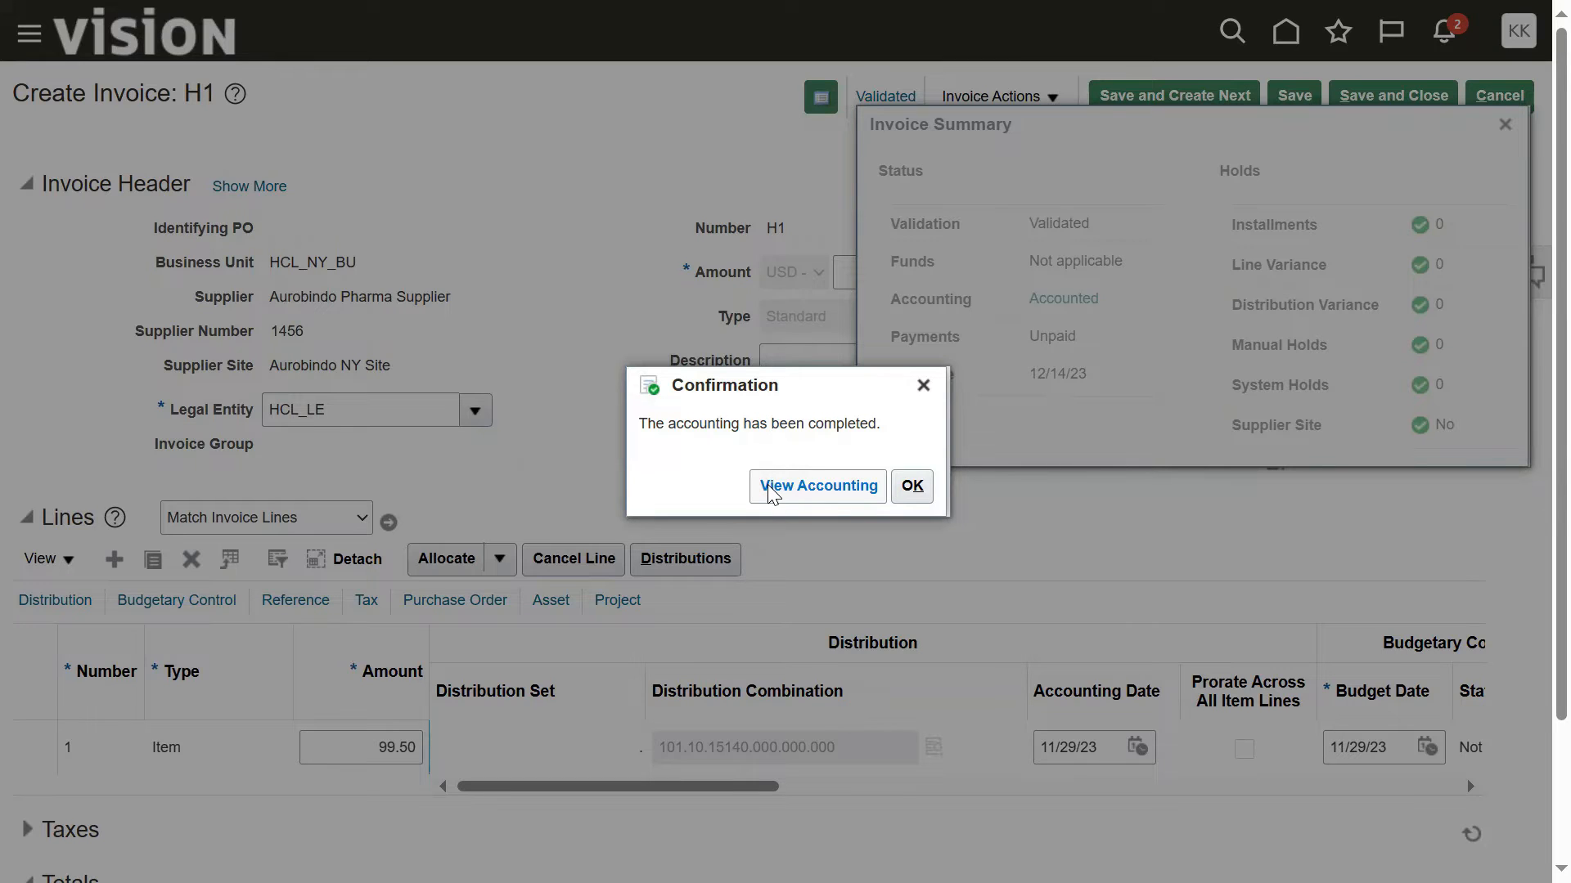
left_click(768, 487)
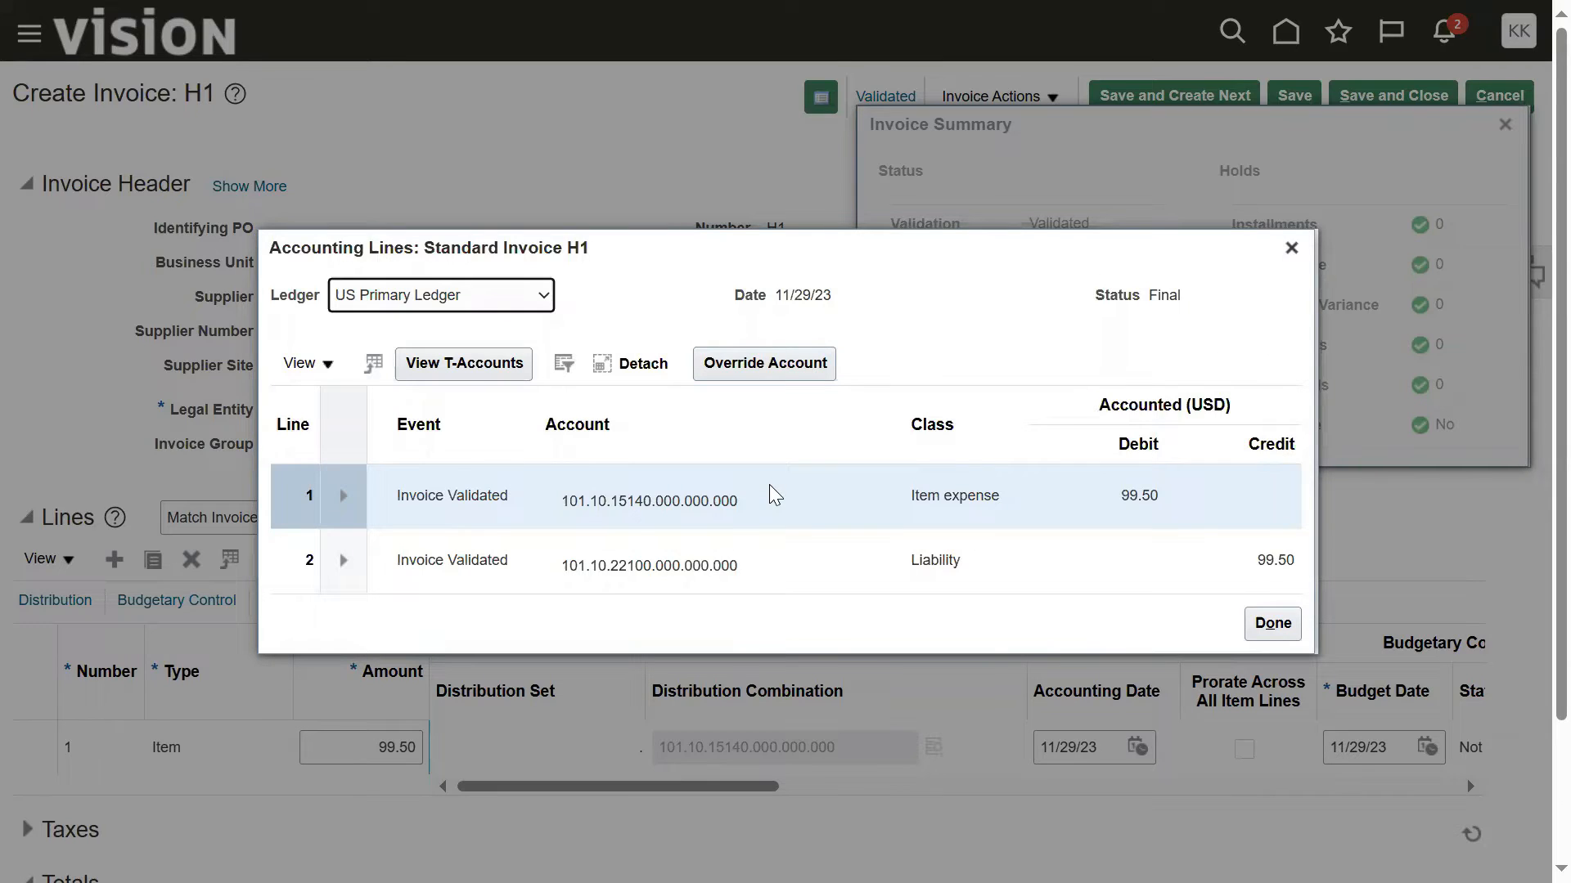
double_click(929, 496)
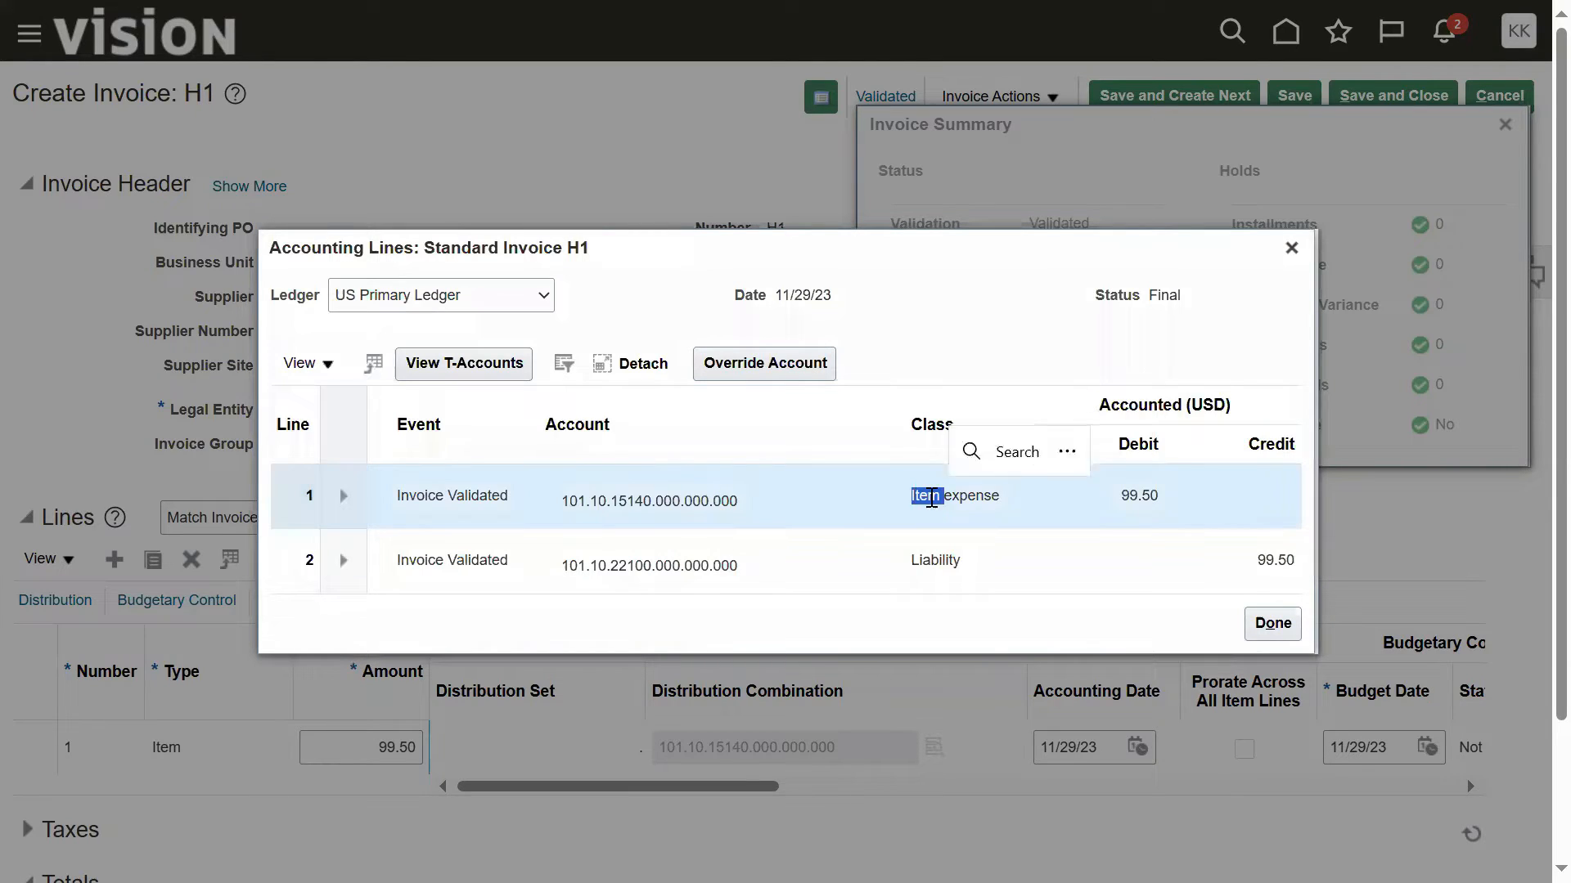
left_click(938, 500)
triple_click(943, 507)
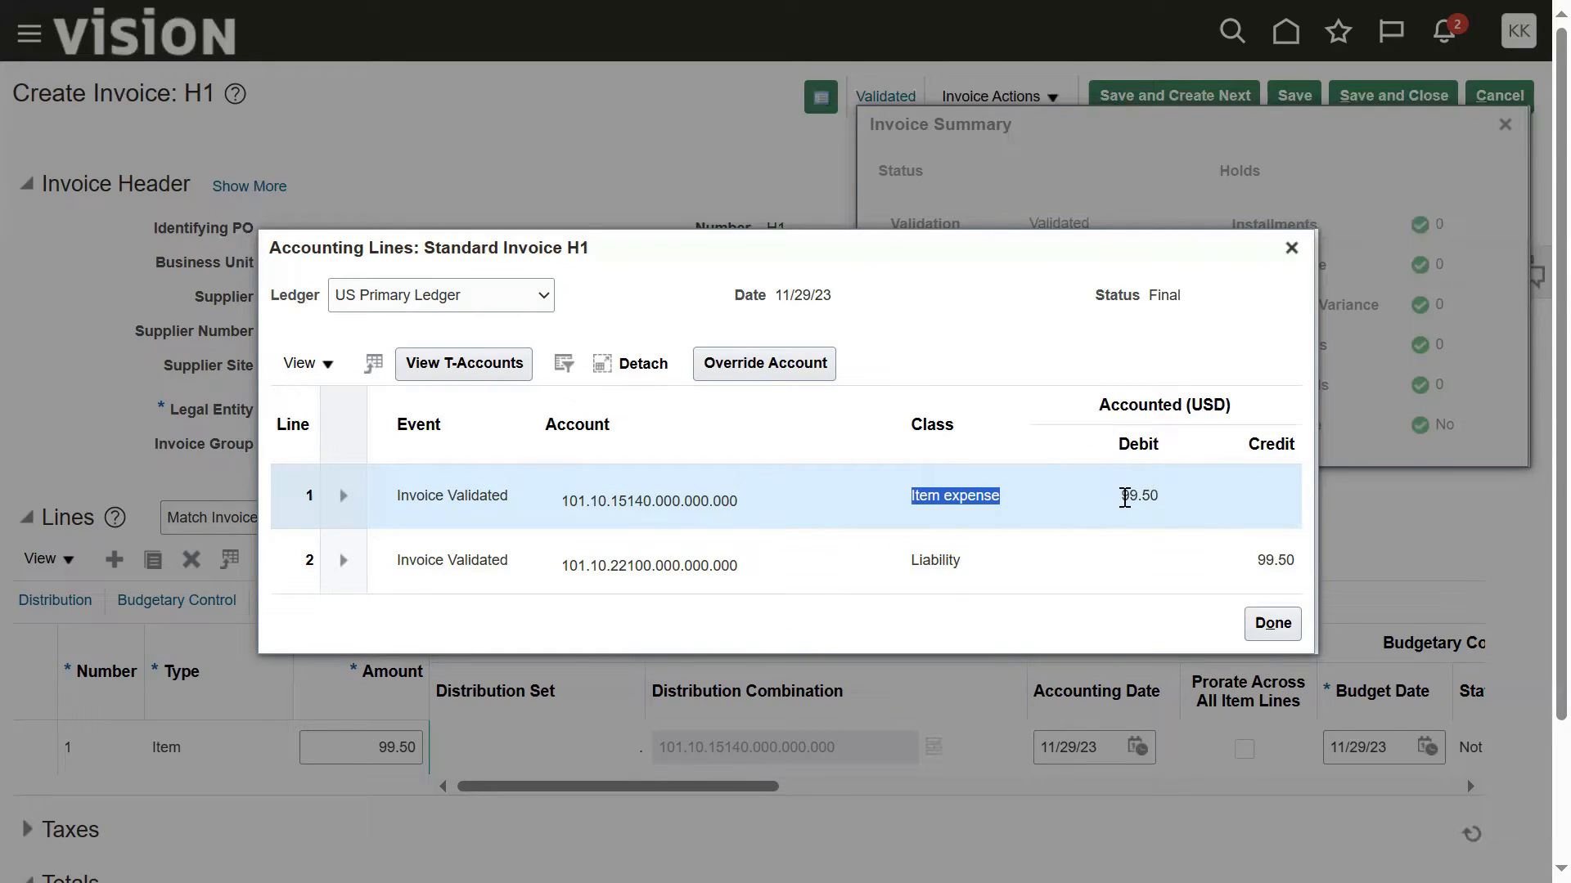
left_click(1147, 497)
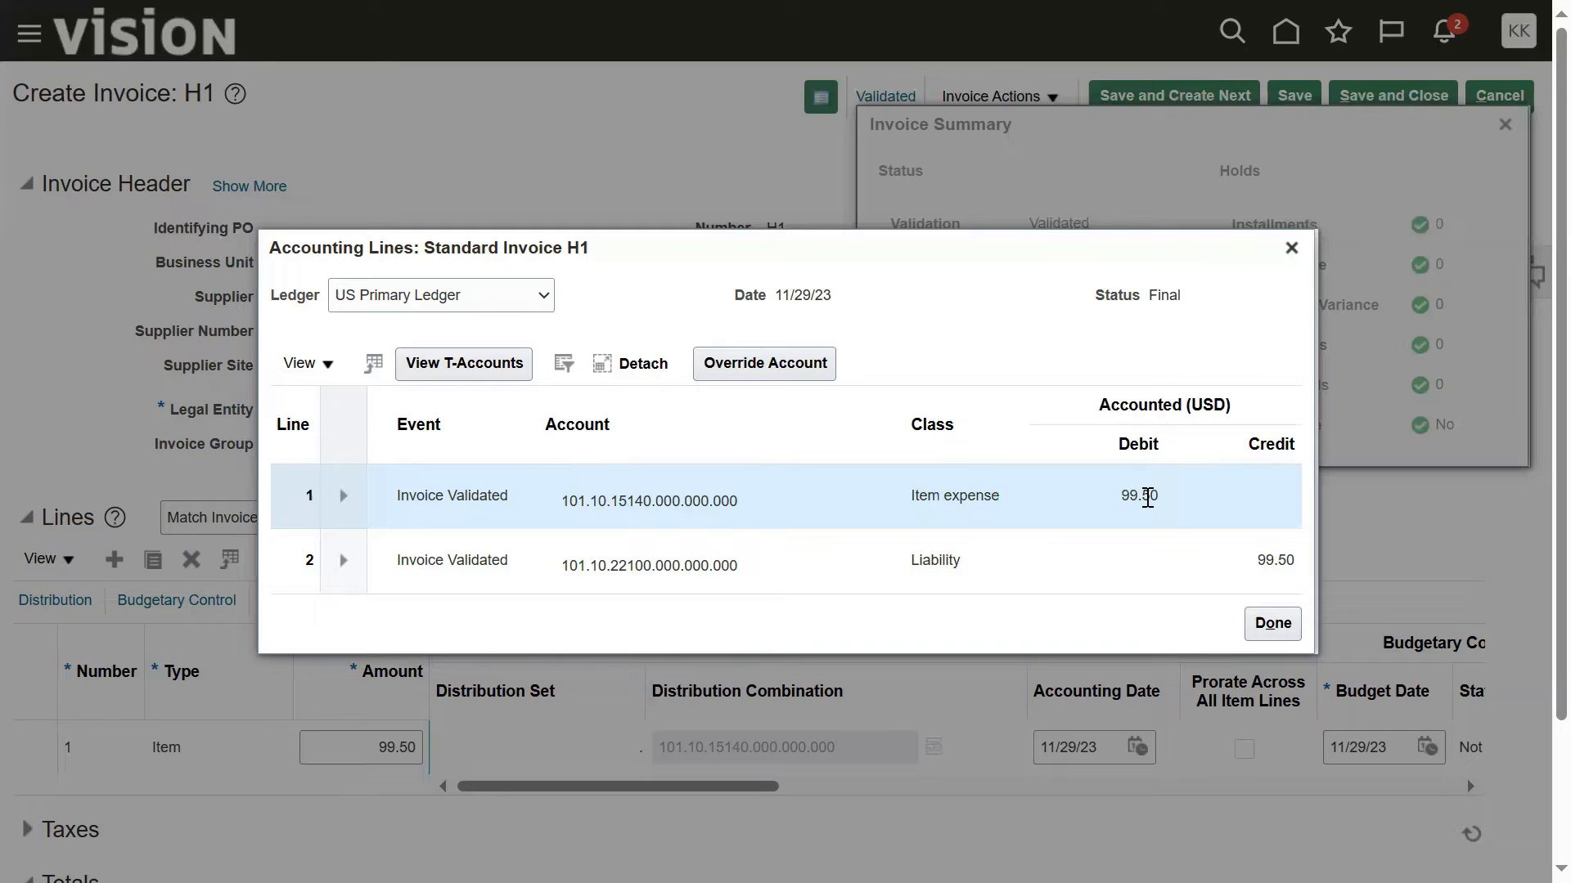
left_click(941, 553)
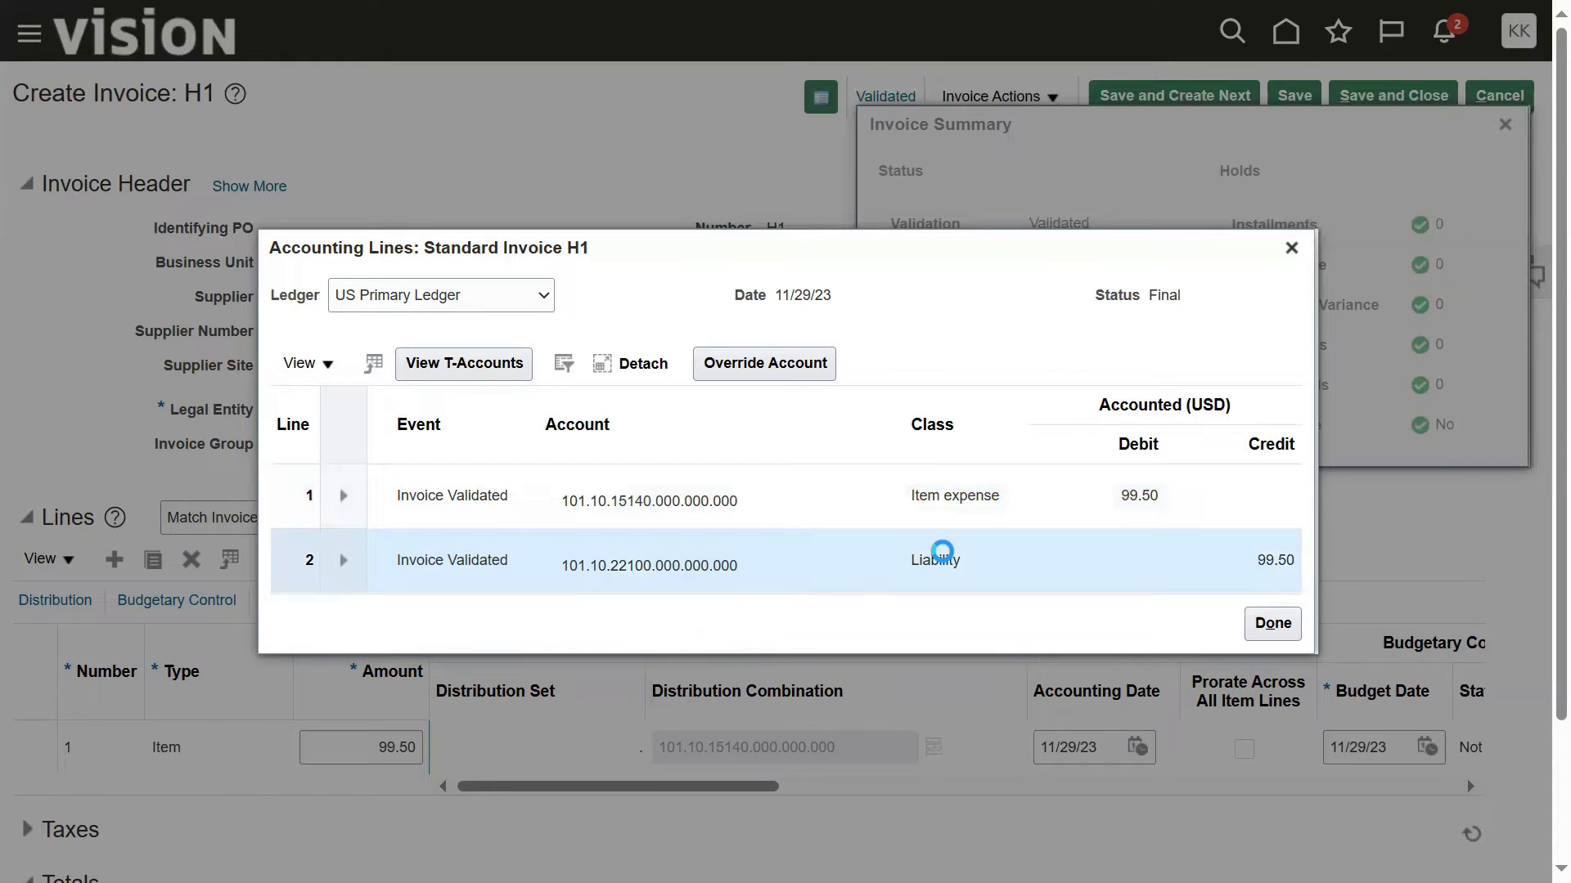
left_click_drag(1252, 562, 1294, 560)
left_click_drag(913, 559, 962, 566)
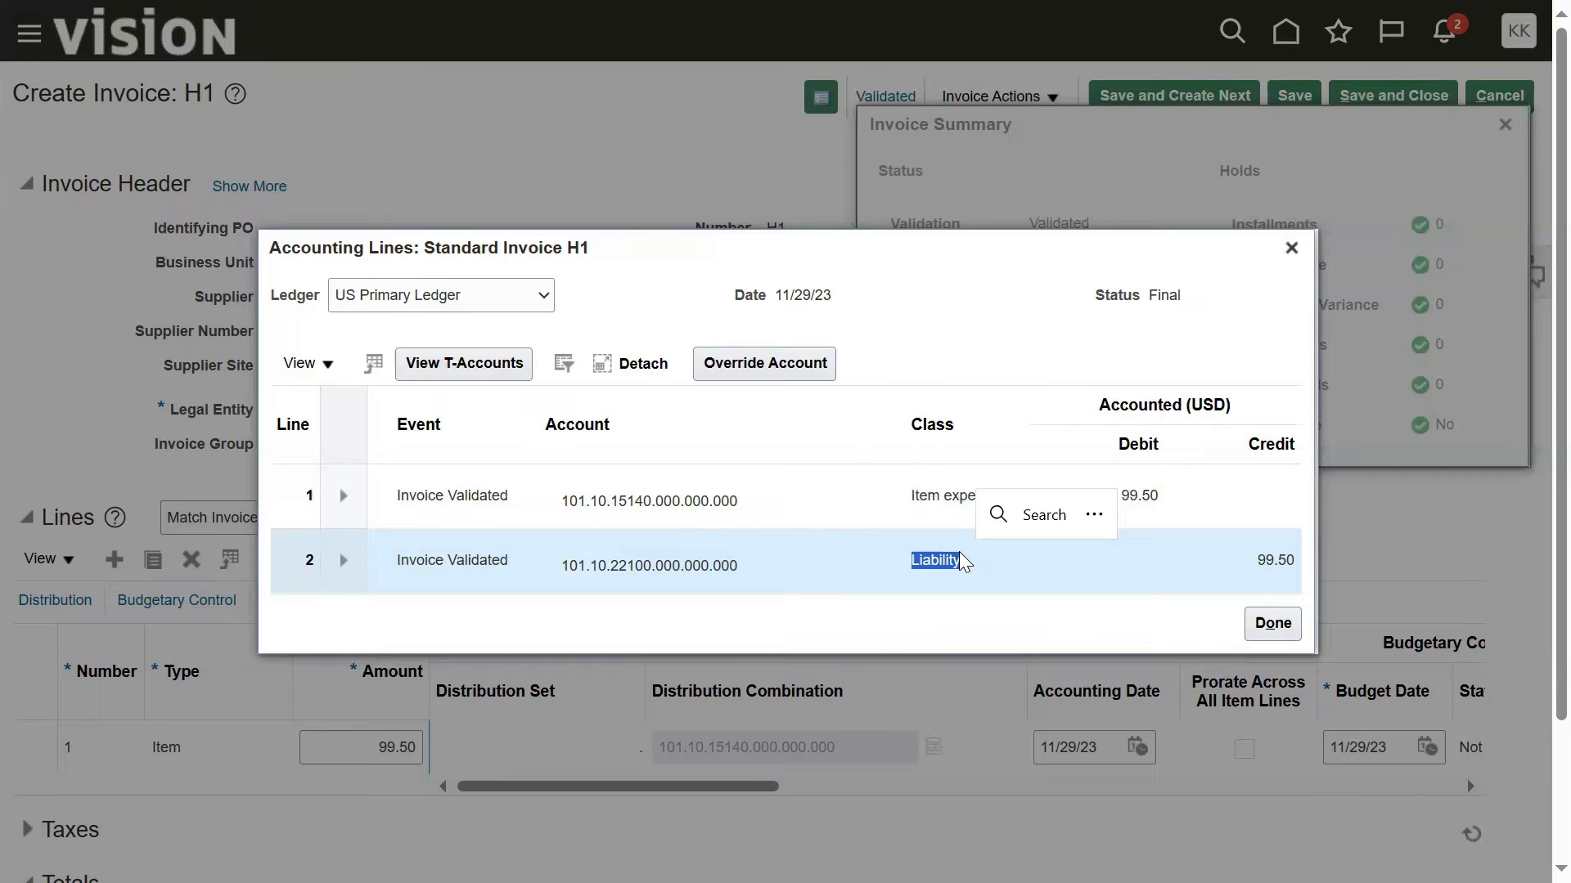
left_click(1035, 337)
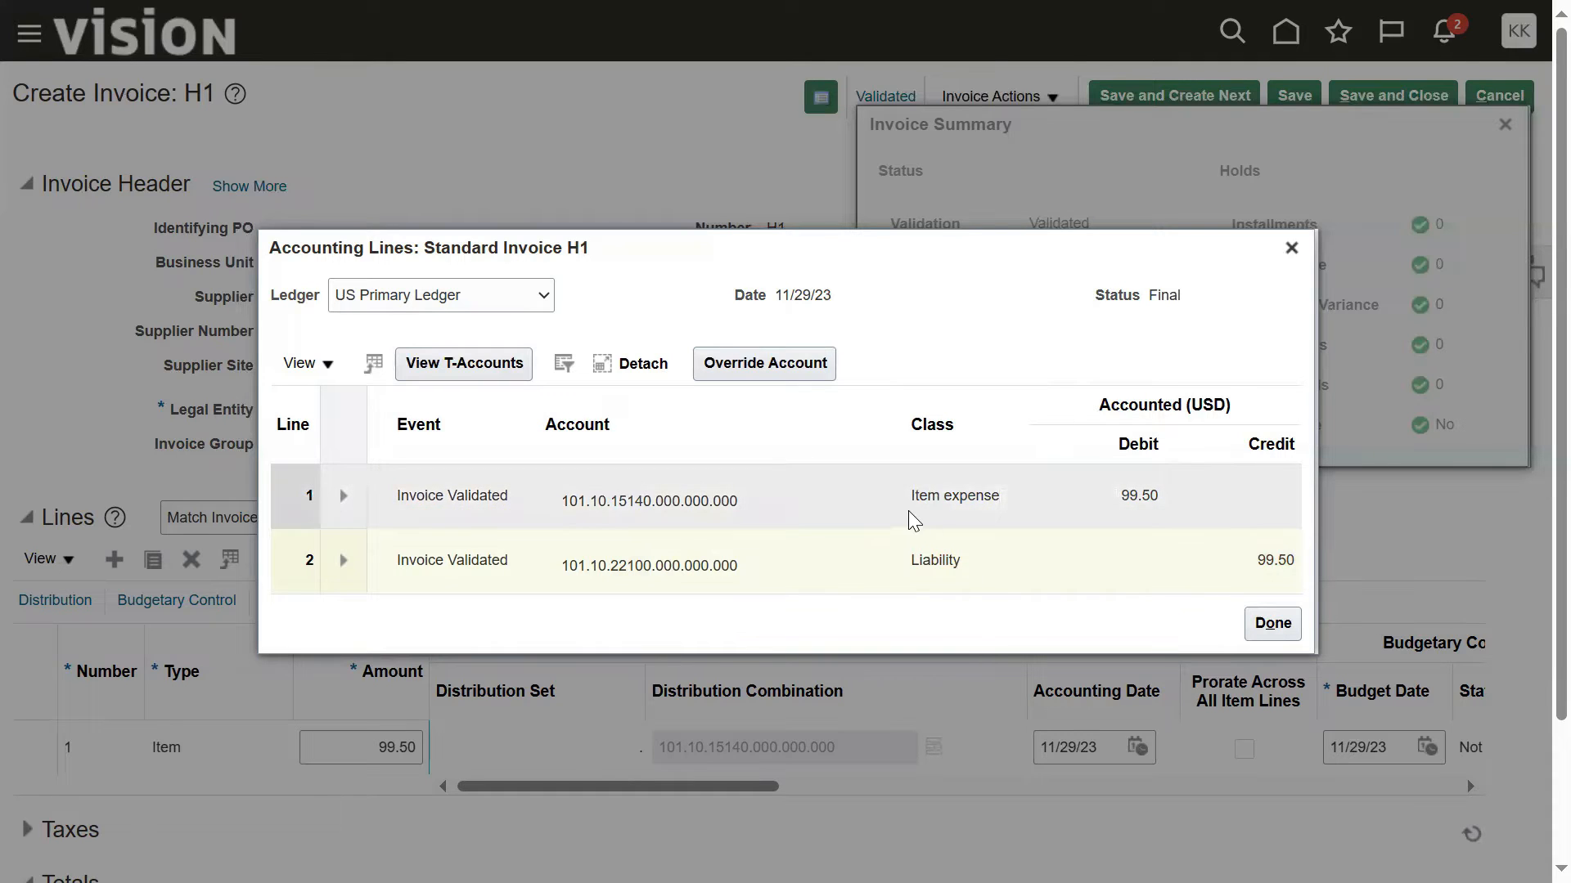
left_click(1278, 625)
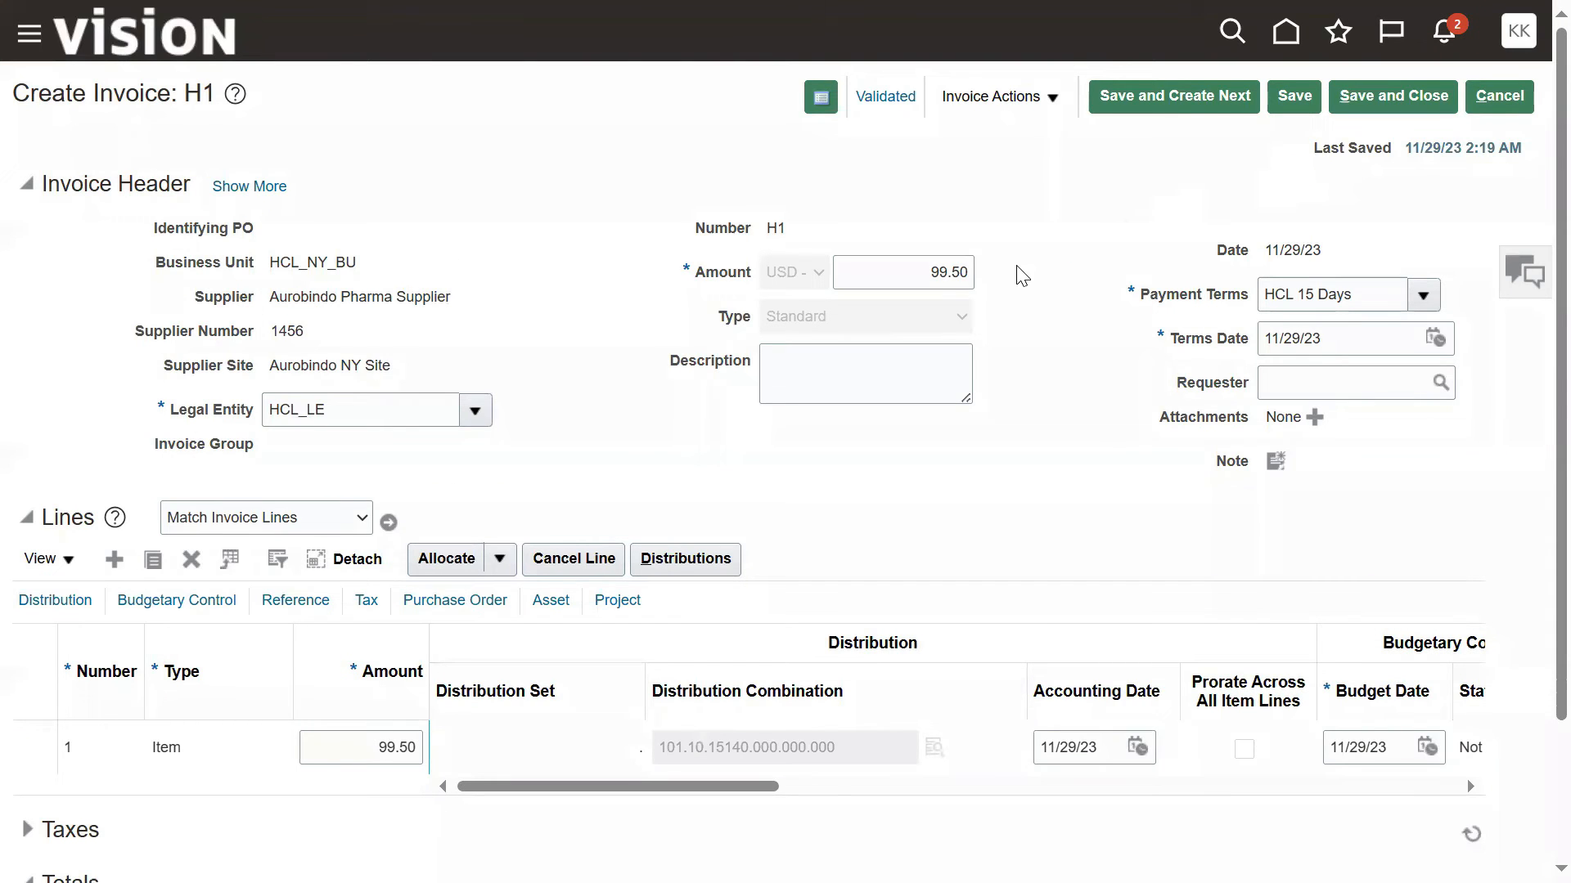
left_click(1036, 112)
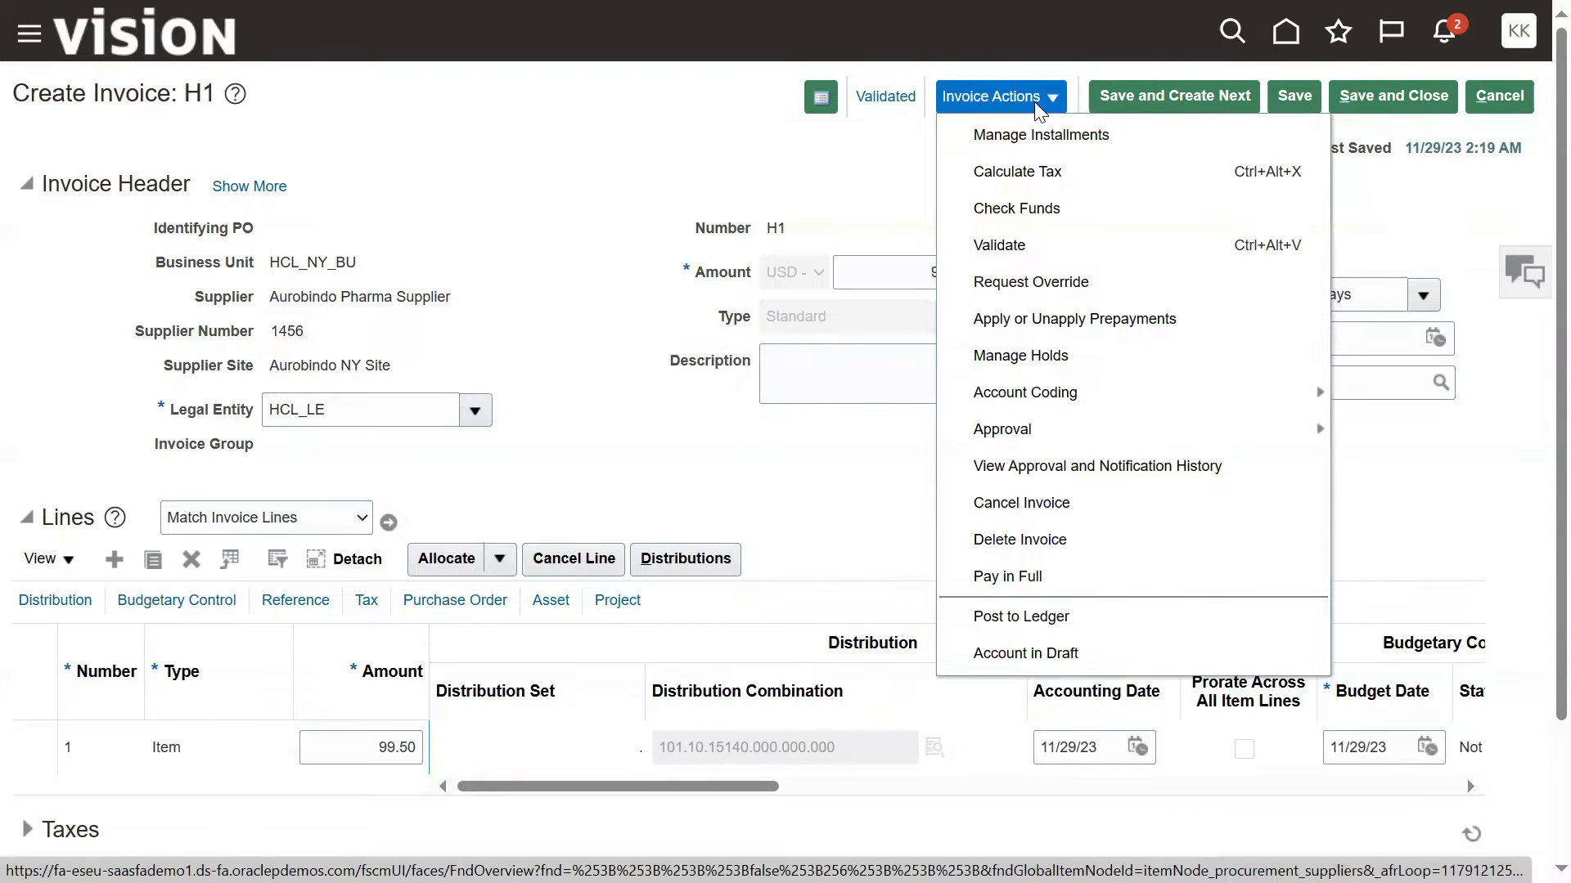
left_click(781, 179)
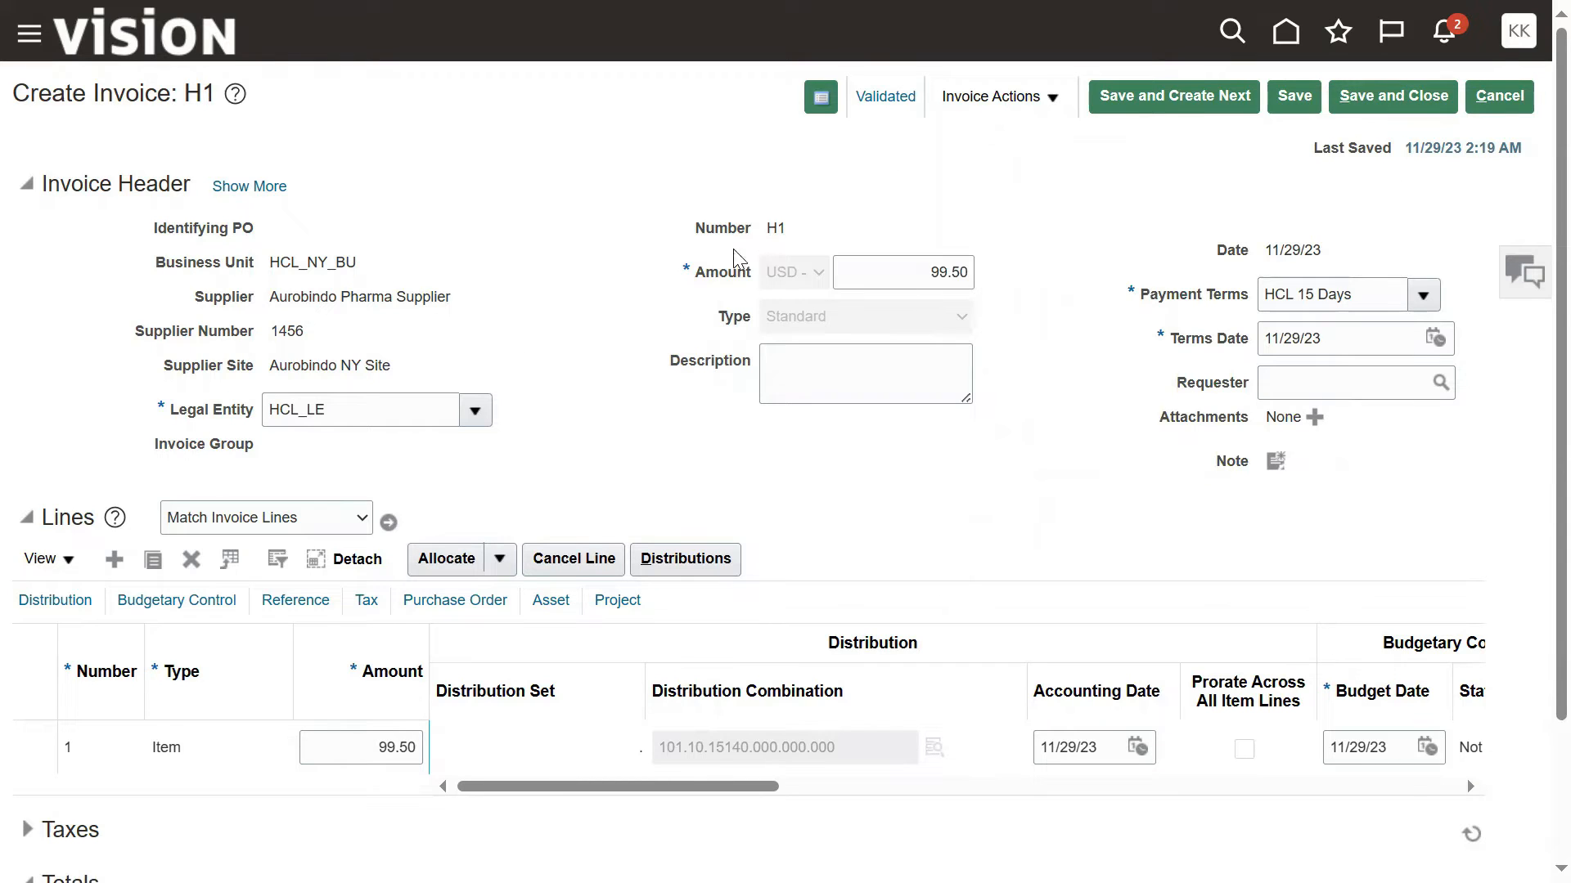
Step: Save and close invoice H1 and open the Manage Invoices task from the Invoices work area
left_click_drag(766, 225, 809, 243)
left_click(1390, 96)
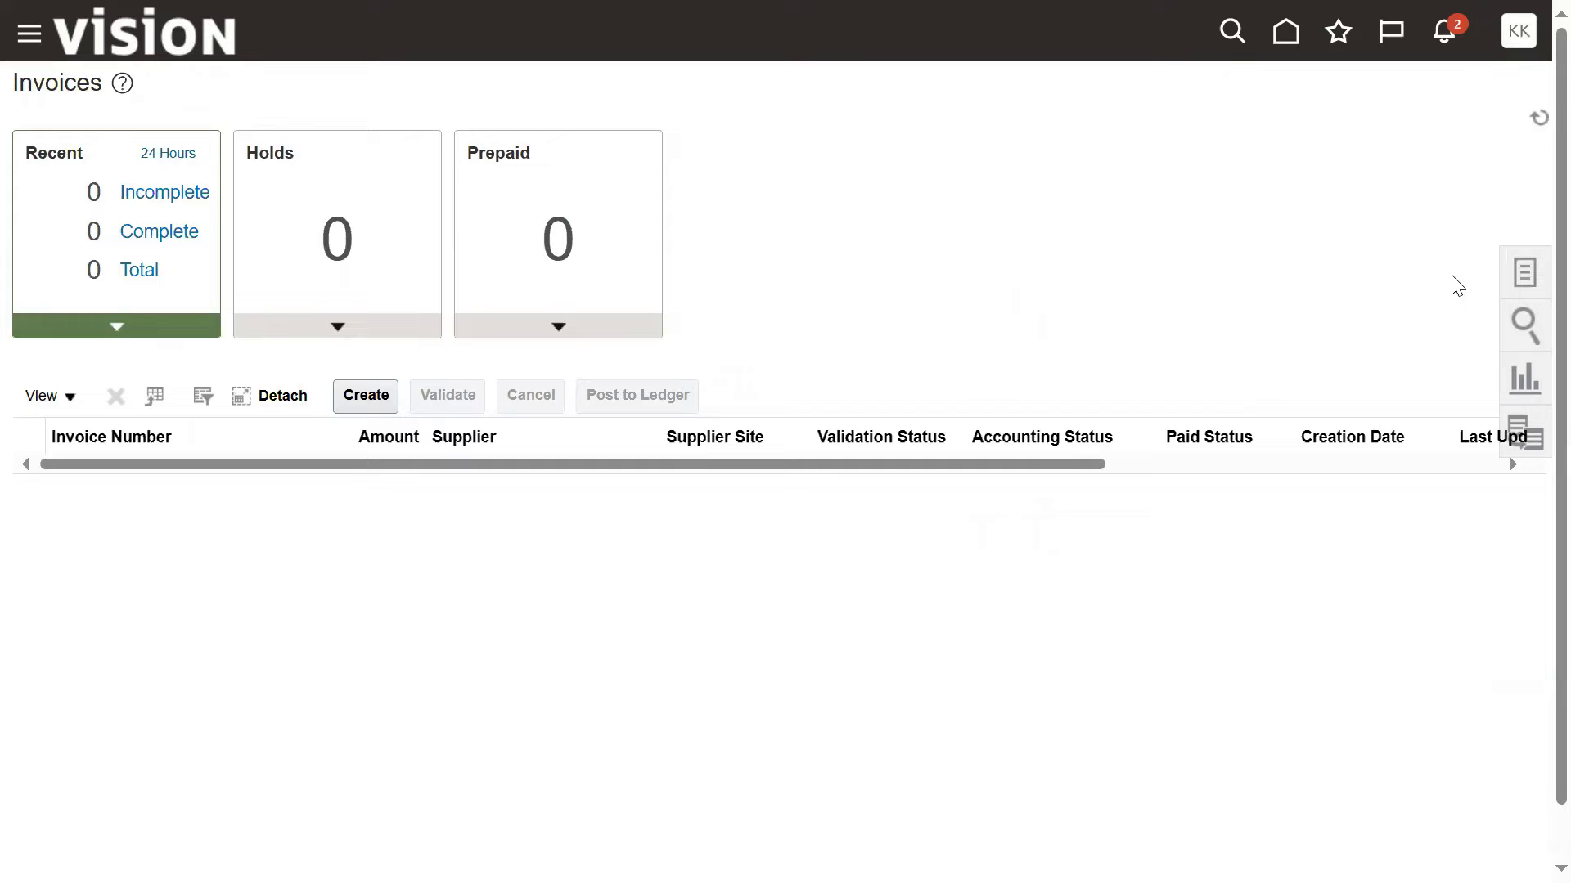
left_click(1525, 273)
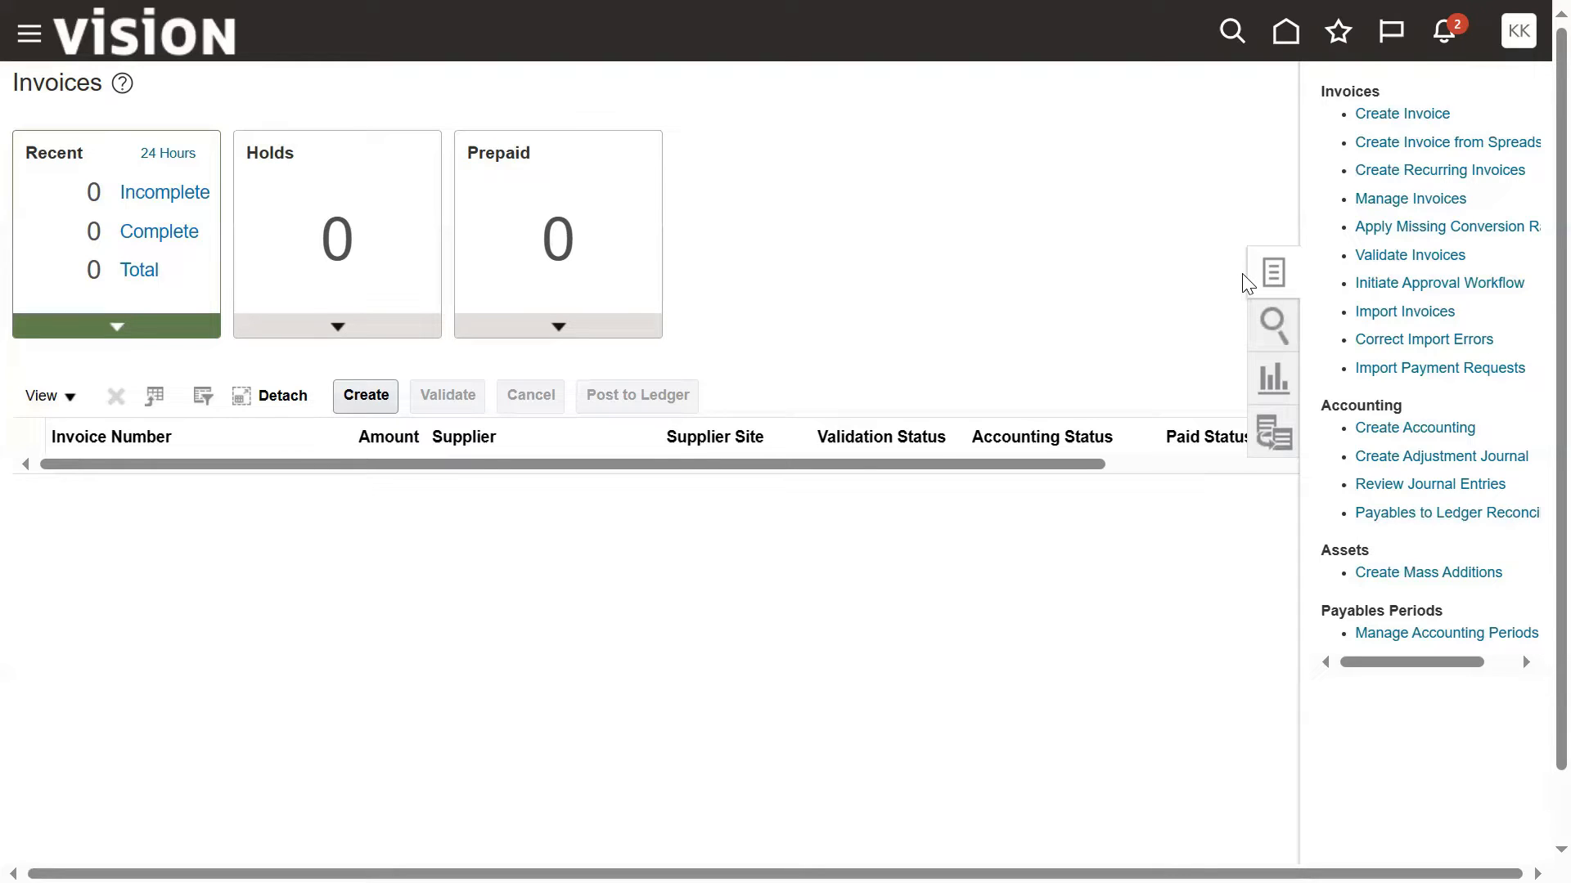
left_click(1409, 199)
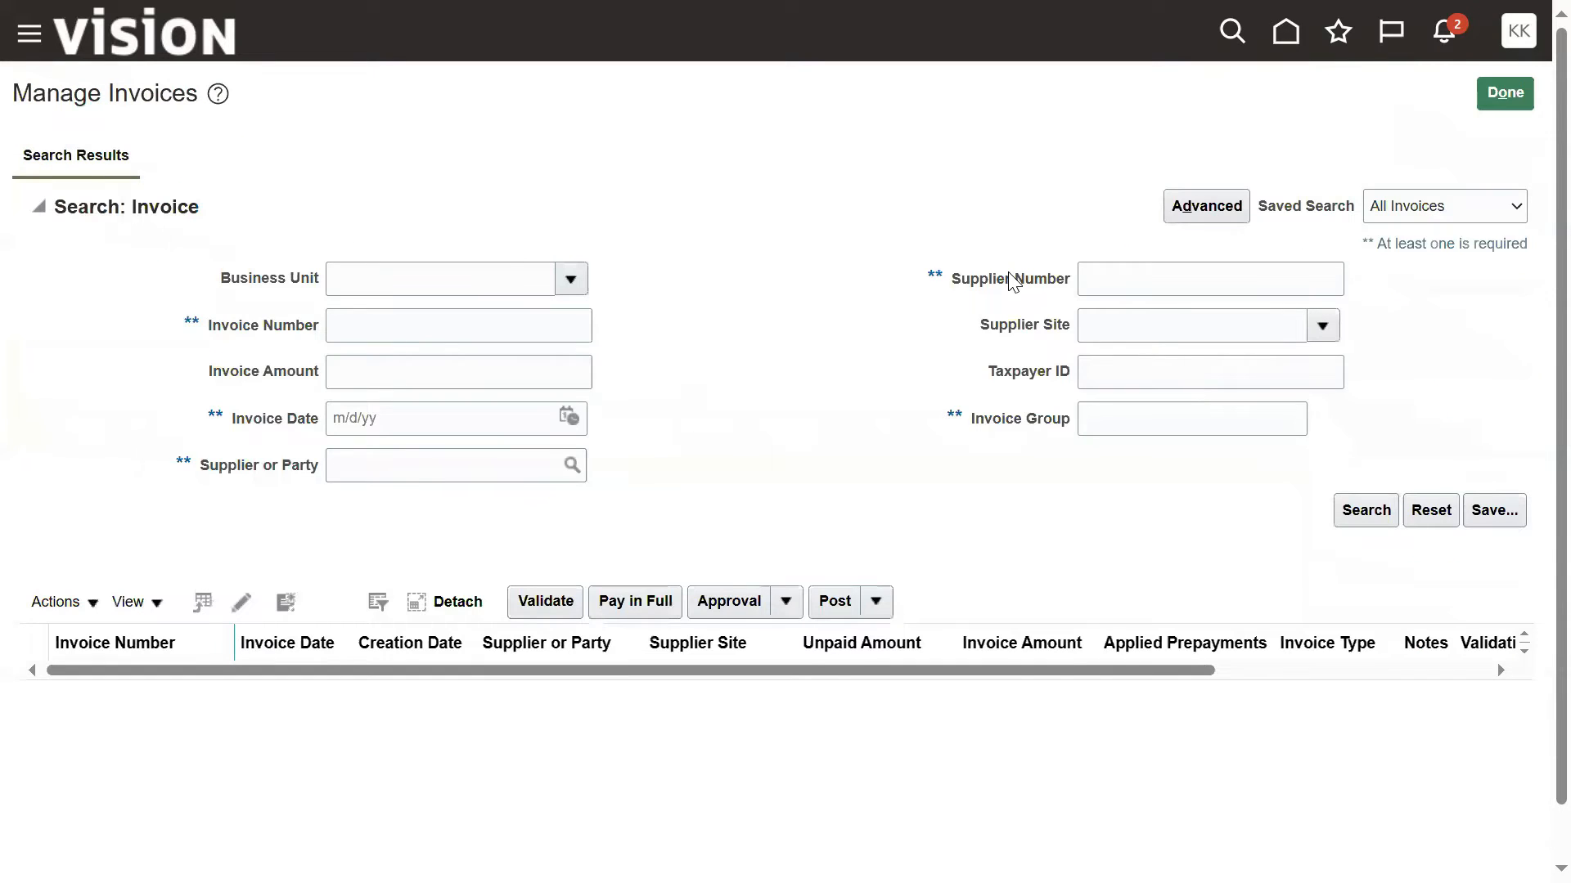
Step: Try to search the invoices by invoice number H1 and invoice date 11/29/23
left_click(339, 324)
type("H1")
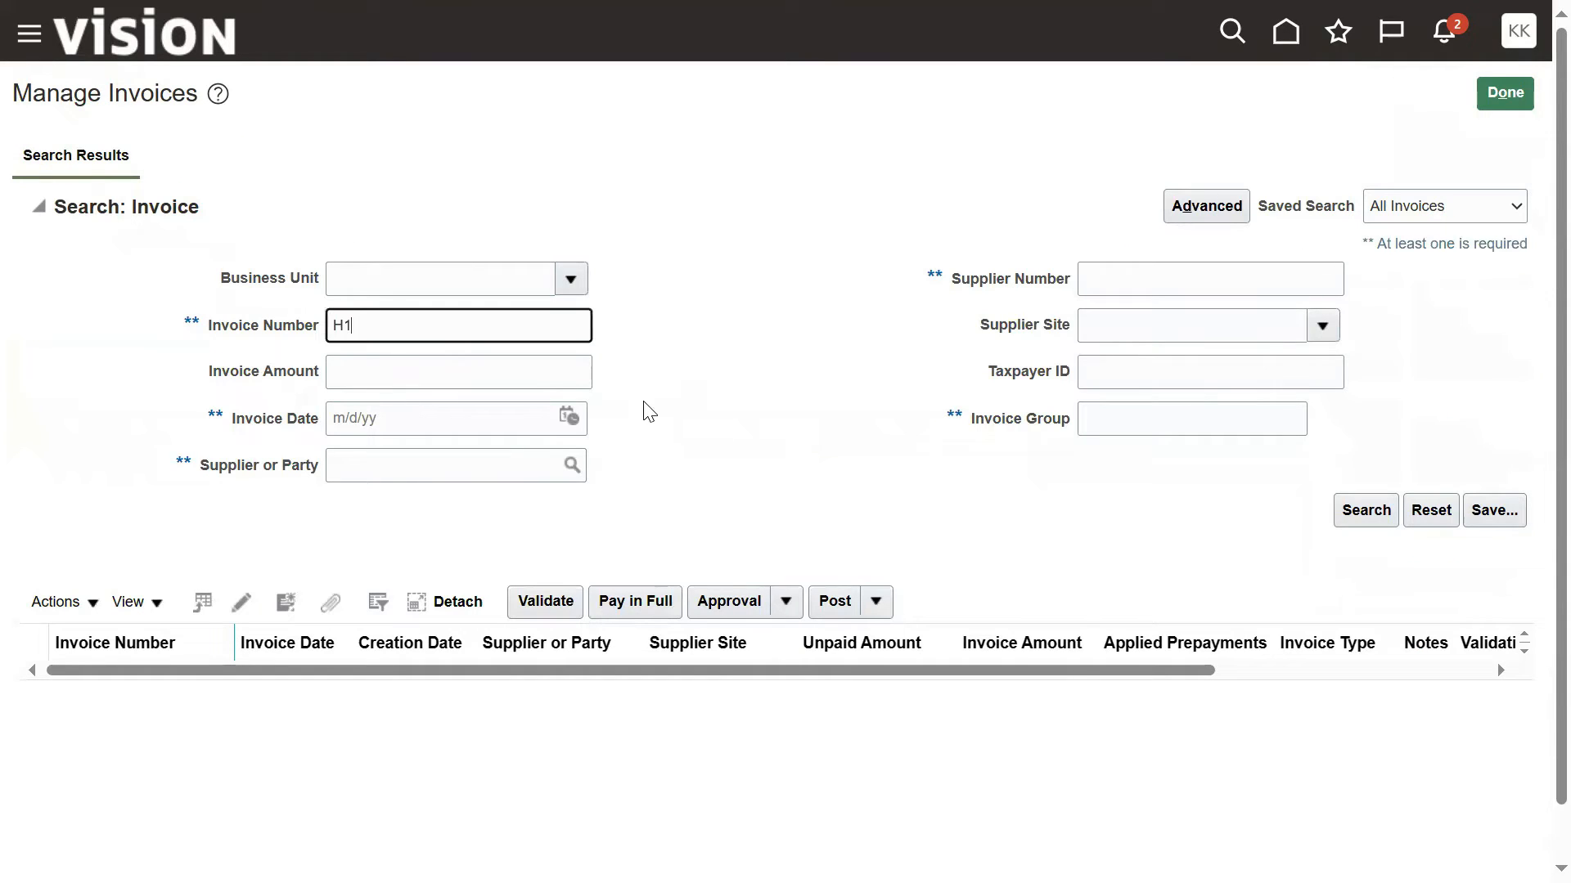
left_click(569, 418)
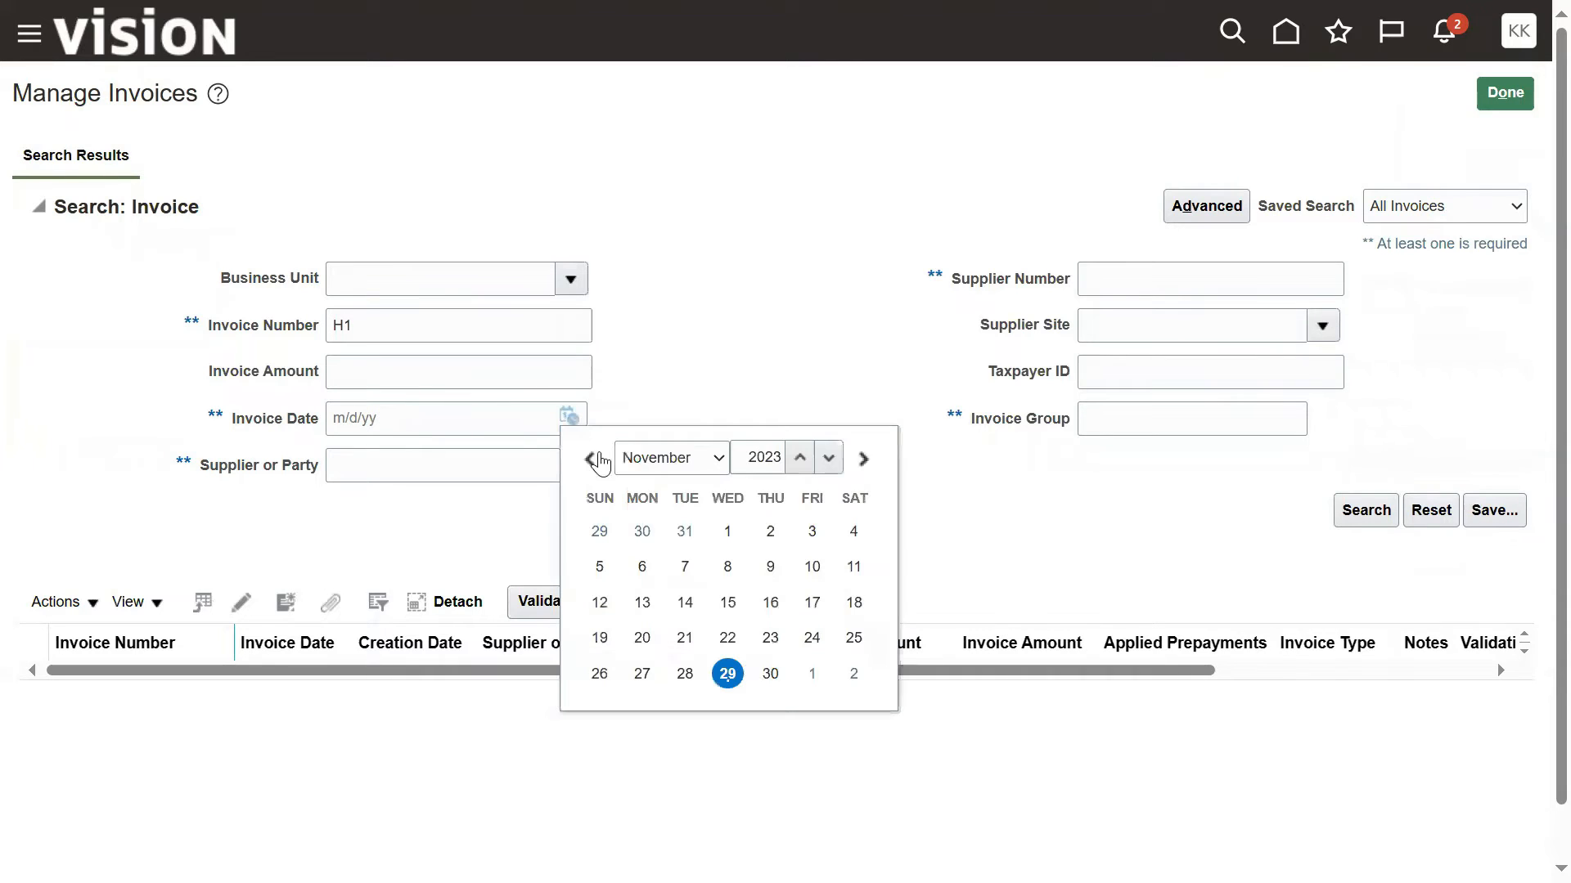
left_click(729, 676)
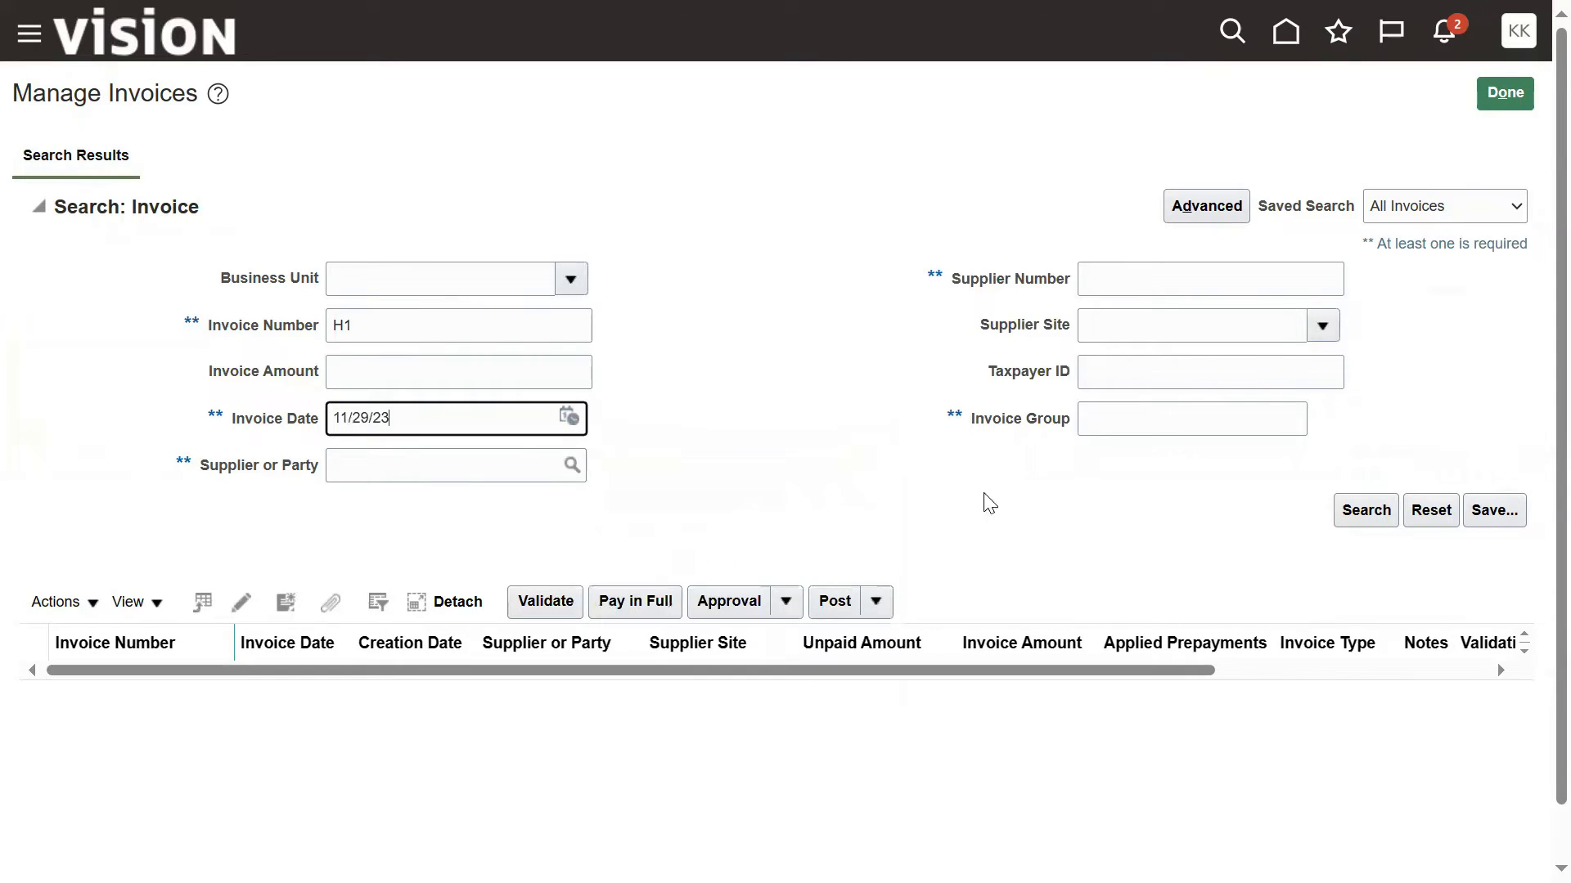
left_click(1374, 511)
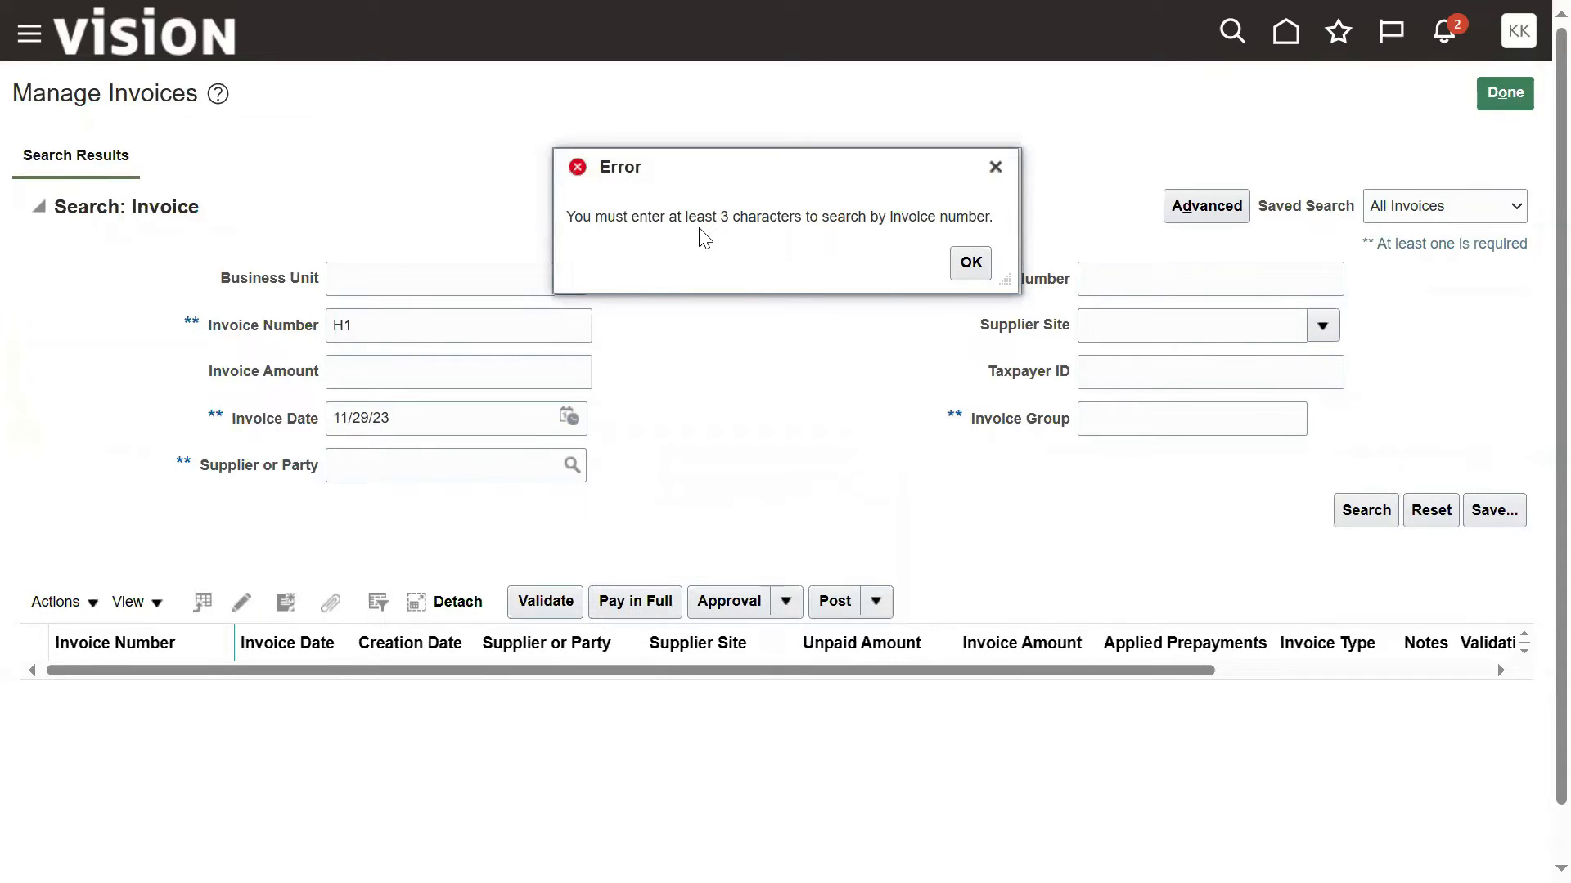
left_click(970, 262)
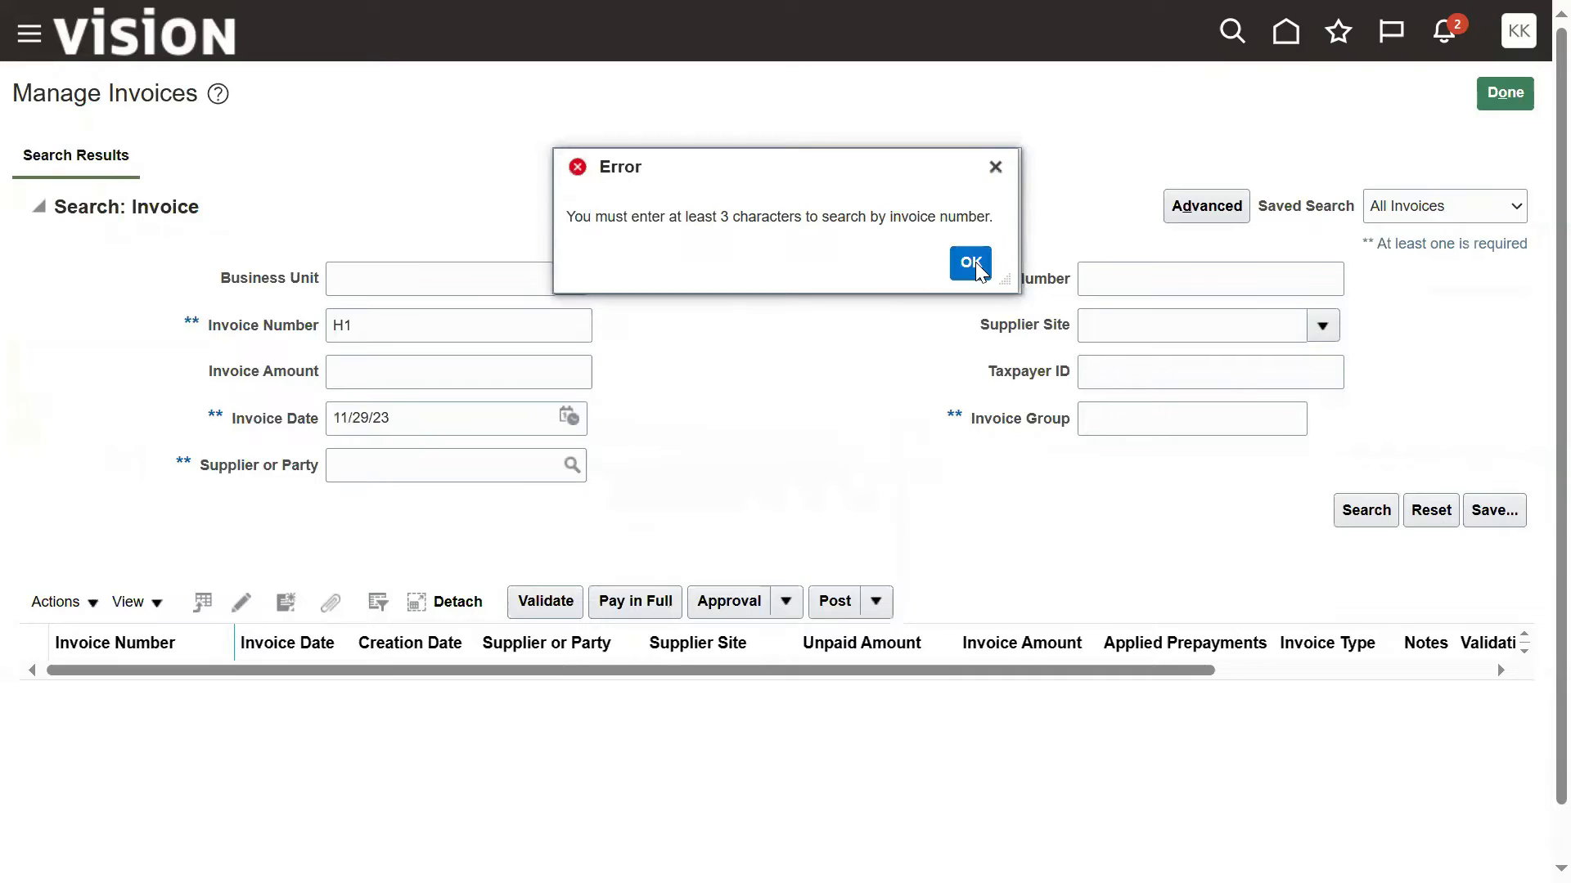
Step: Clear the invoice number criterion, search by supplier Aur with the same invoice date, and open invoice H1
left_click_drag(424, 325, 98, 323)
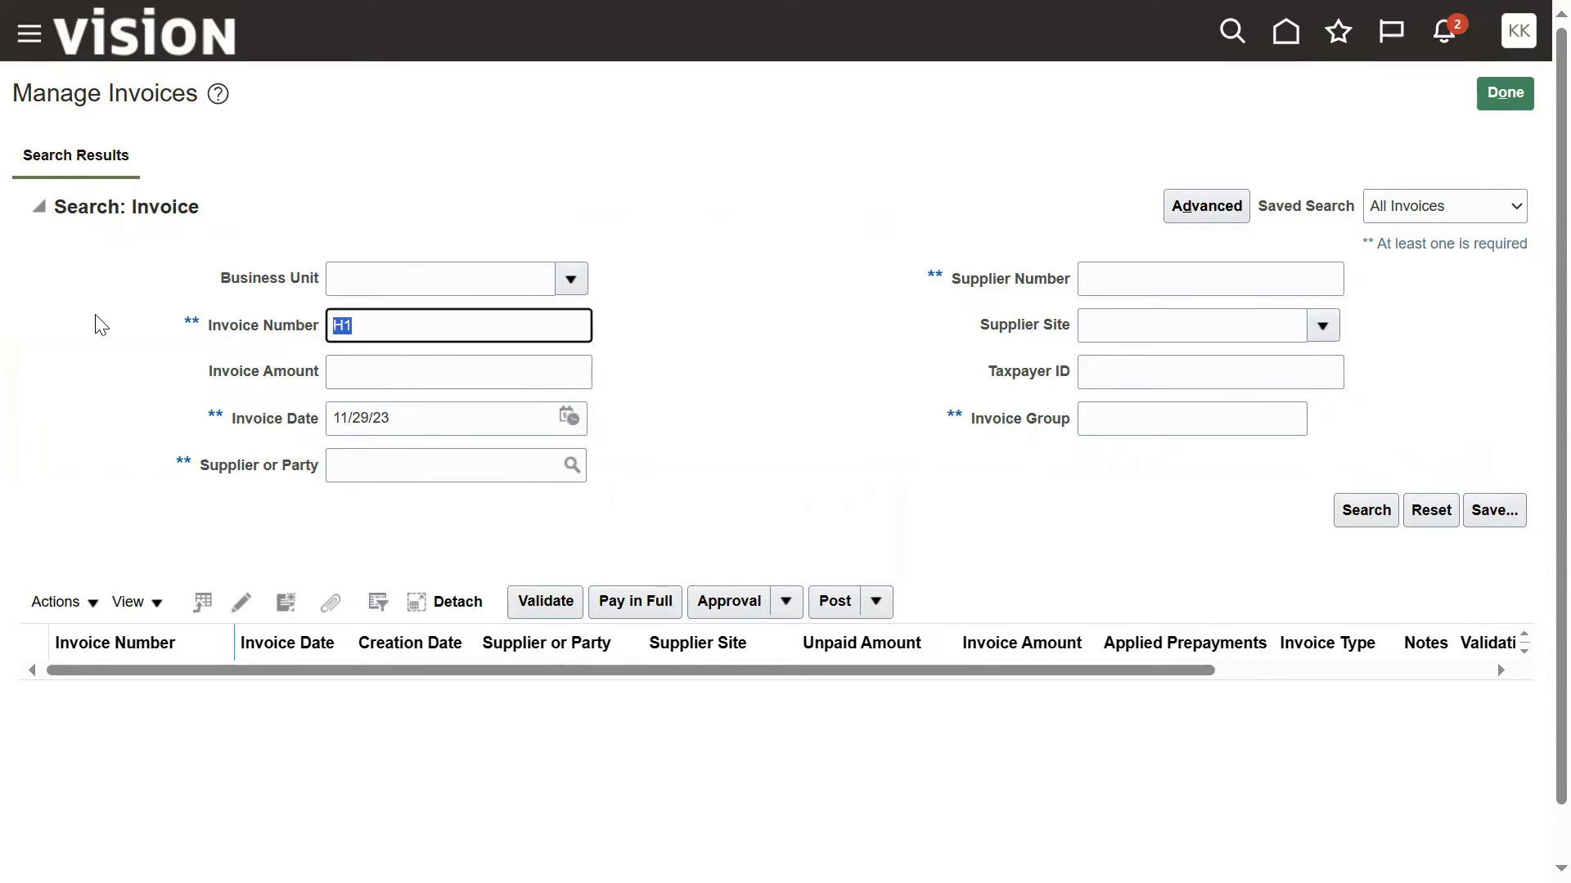
key("BackSpace")
left_click(398, 467)
type("Aur")
key("Tab")
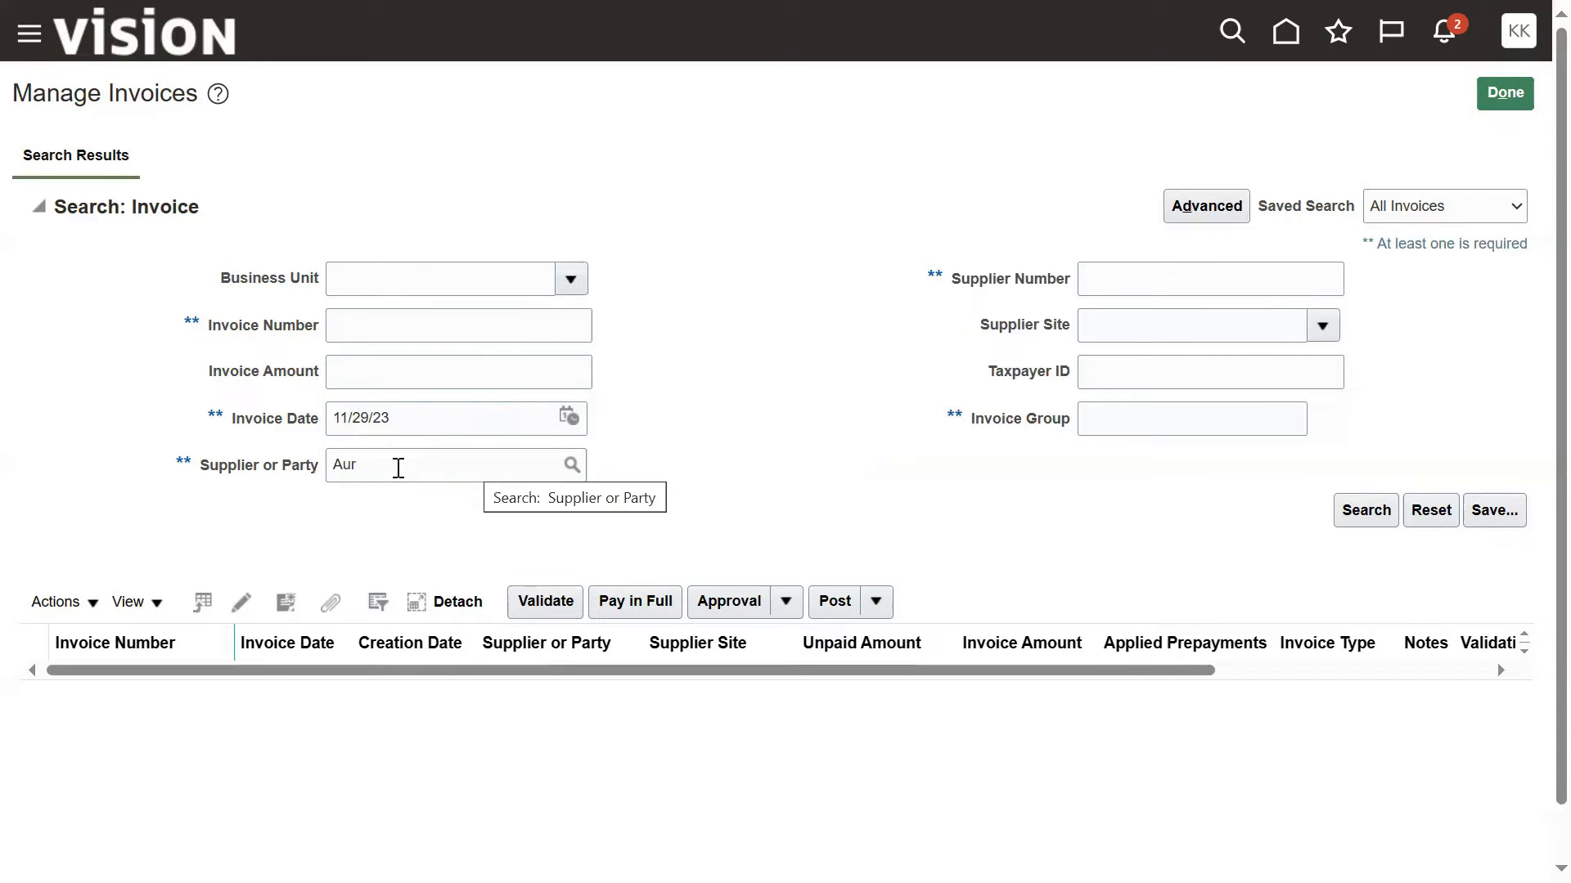
left_click(1363, 512)
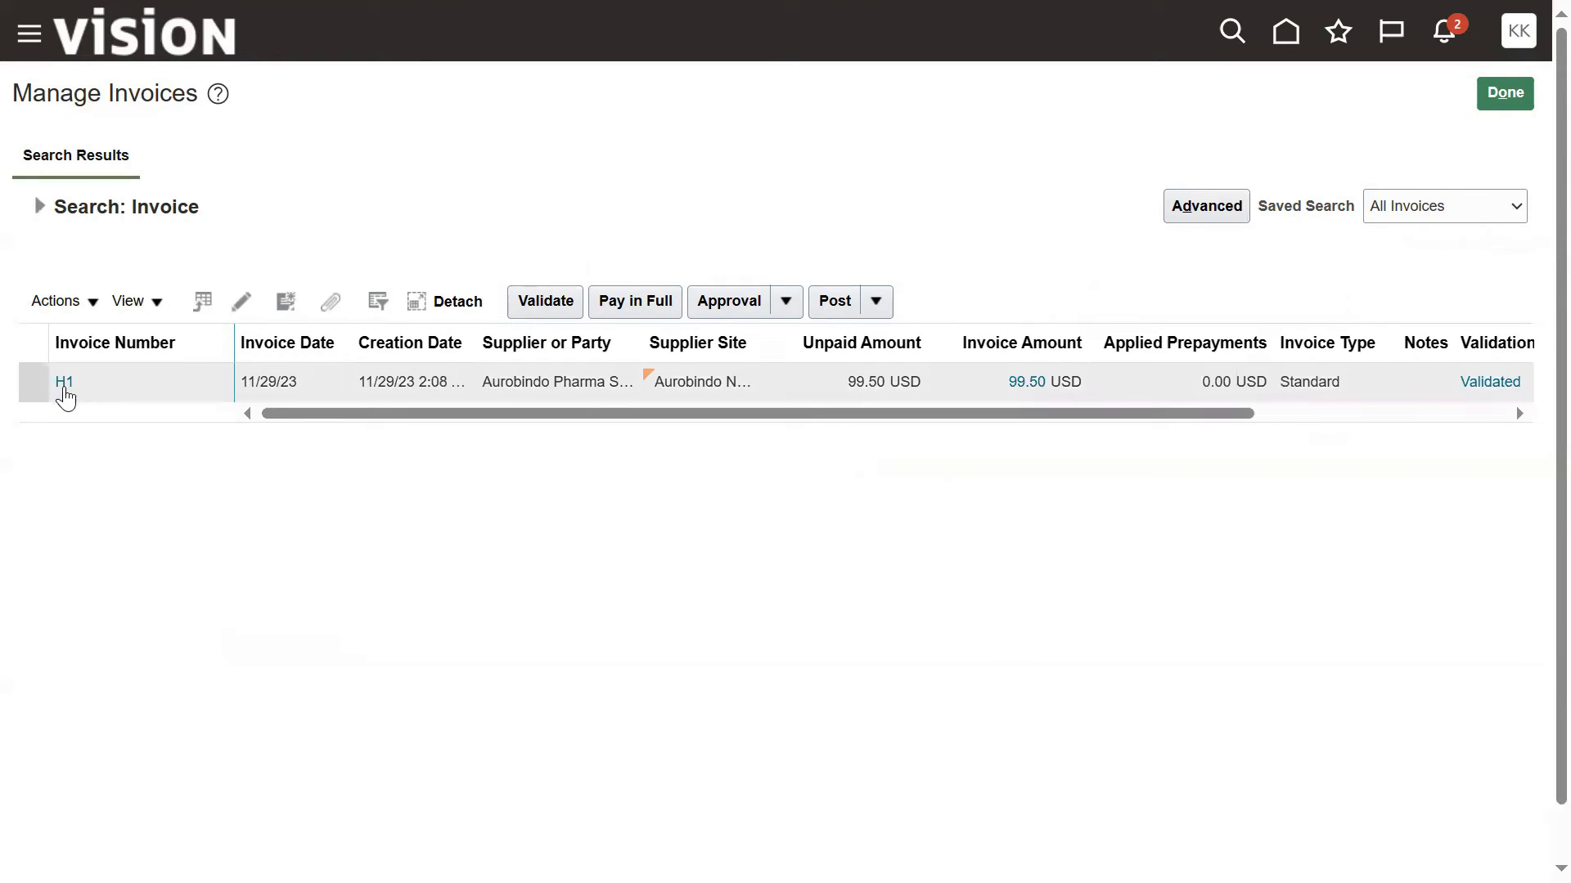
left_click(65, 391)
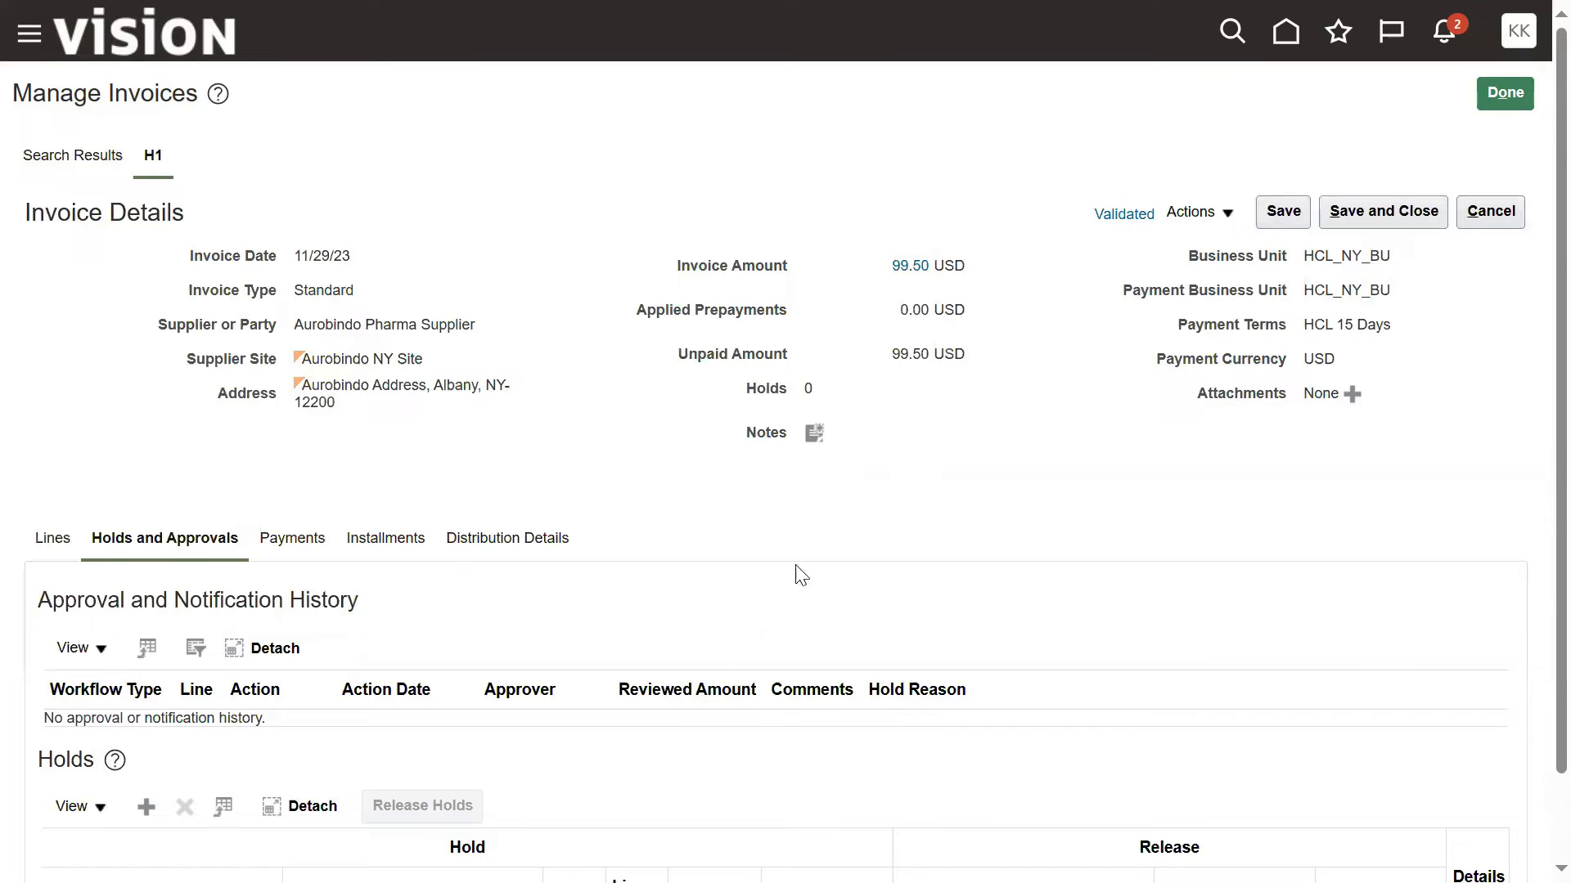
Step: View the accounting lines of invoice H1 from its status summary and expand the item expense line's details
left_click(1133, 223)
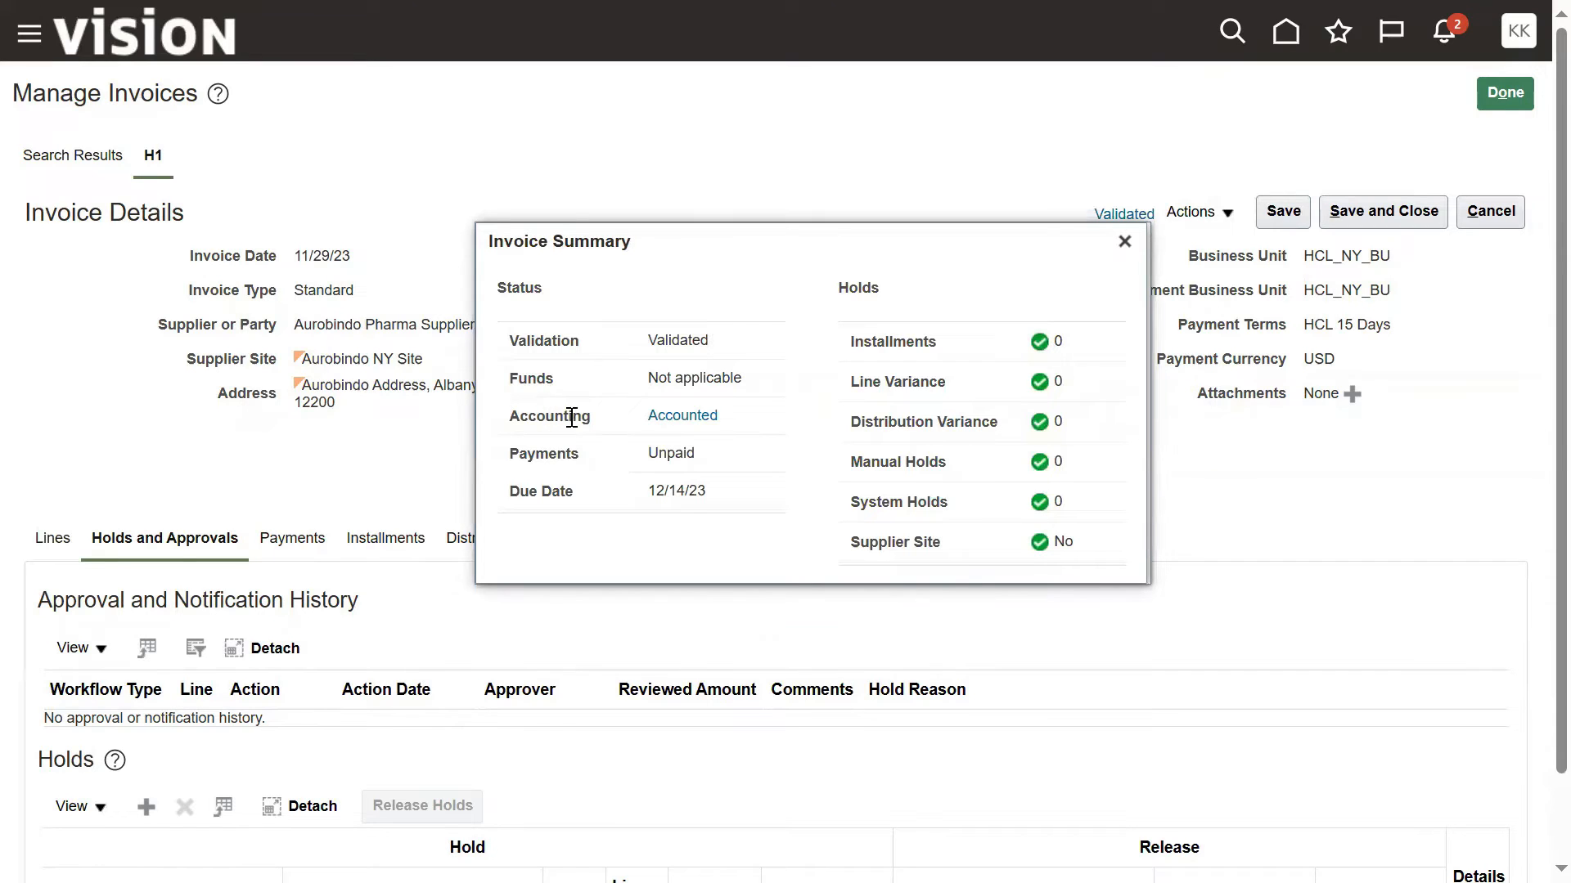
left_click(665, 418)
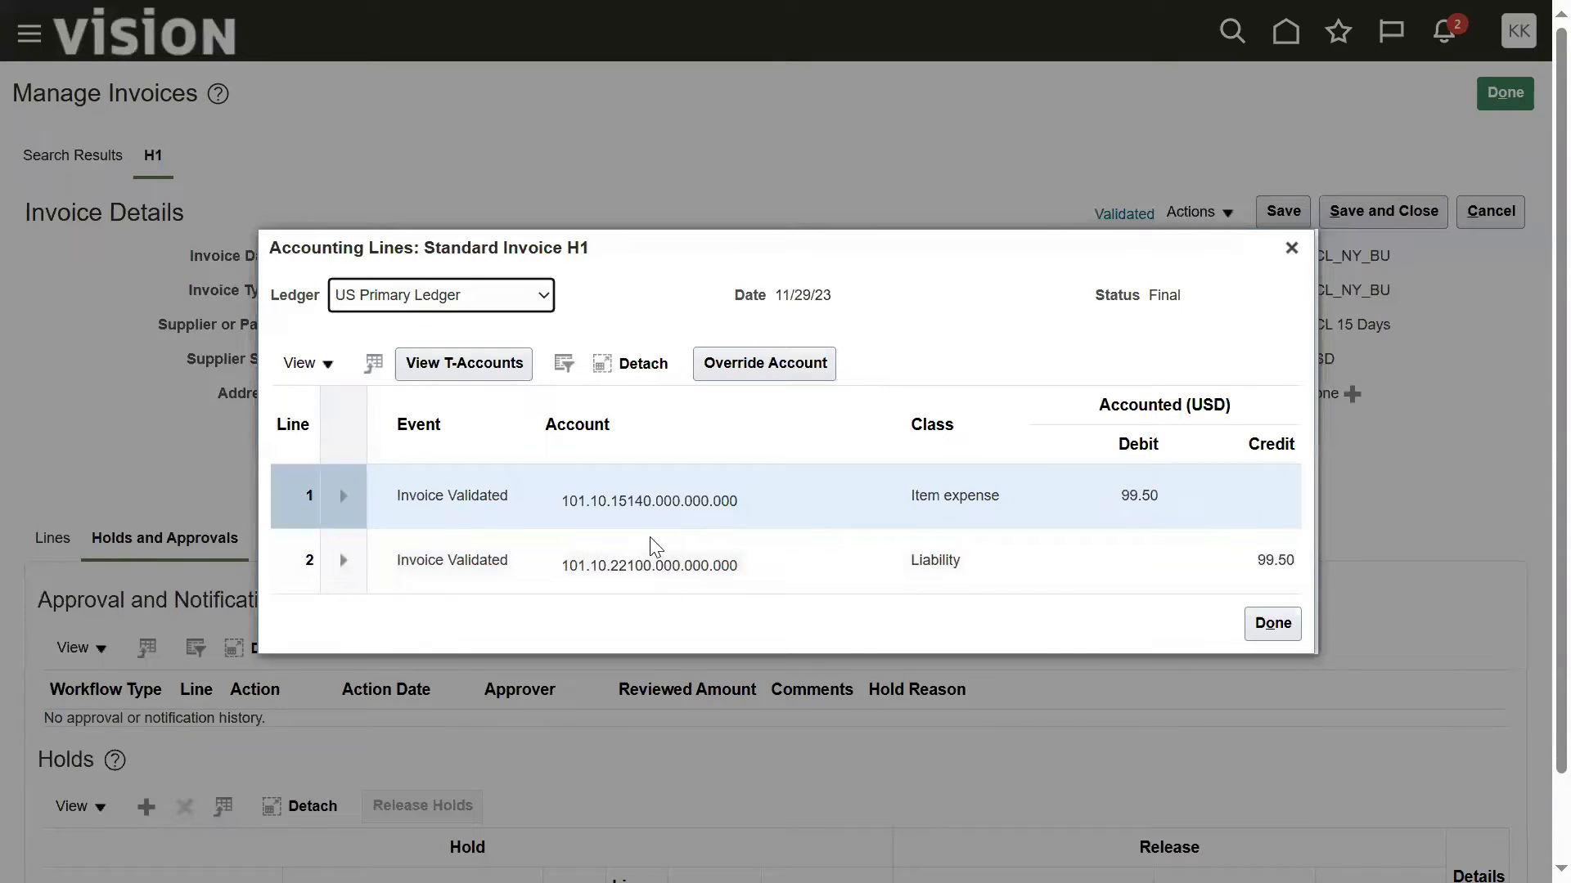
left_click_drag(542, 249, 519, 114)
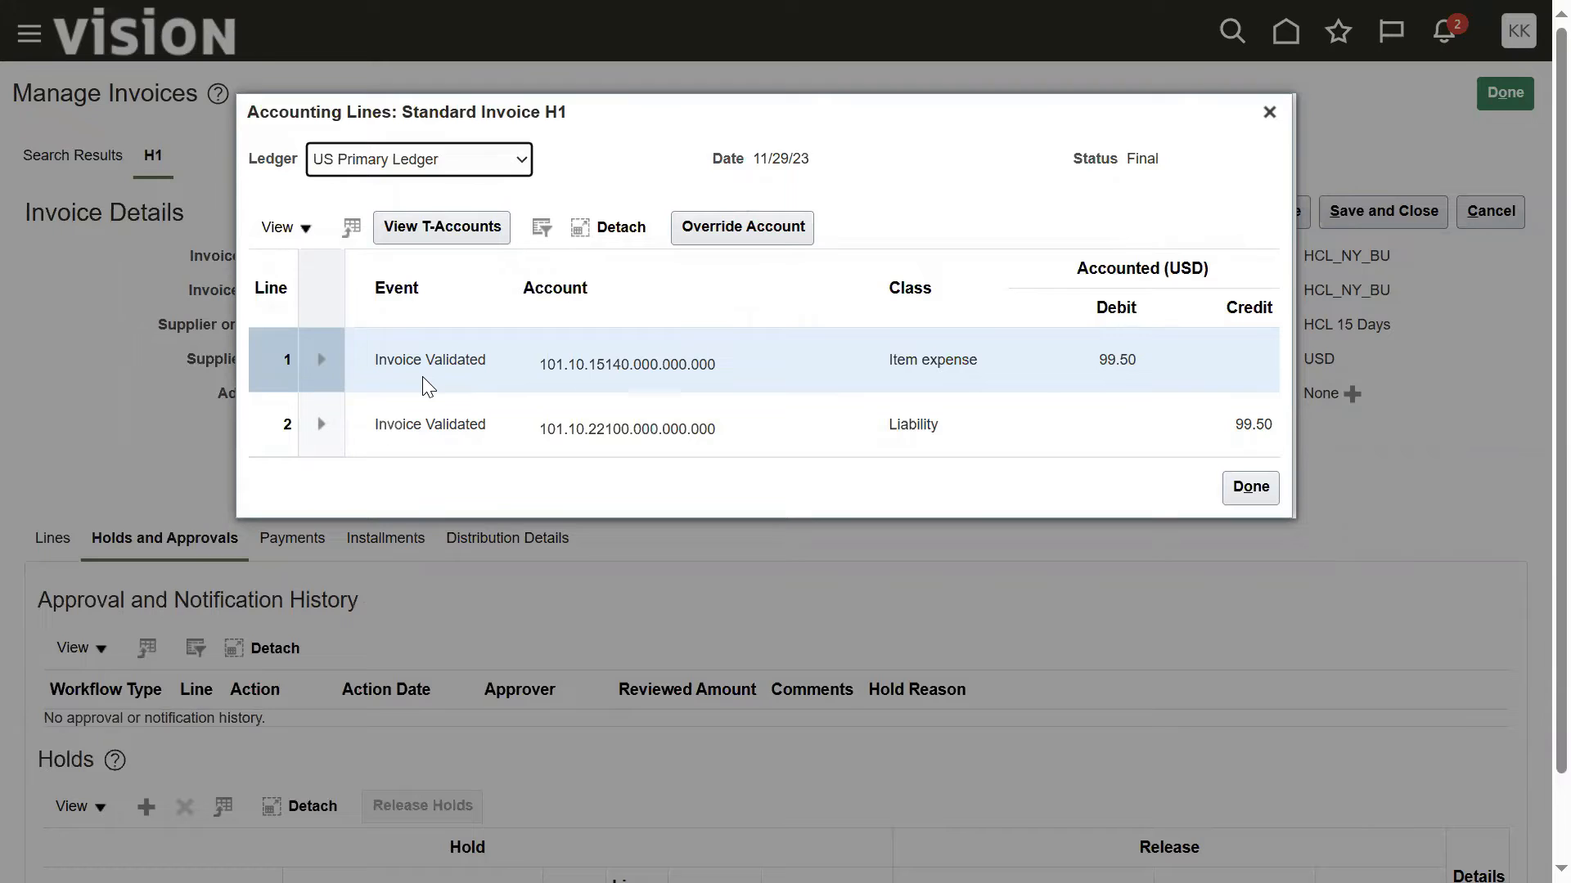
left_click(320, 360)
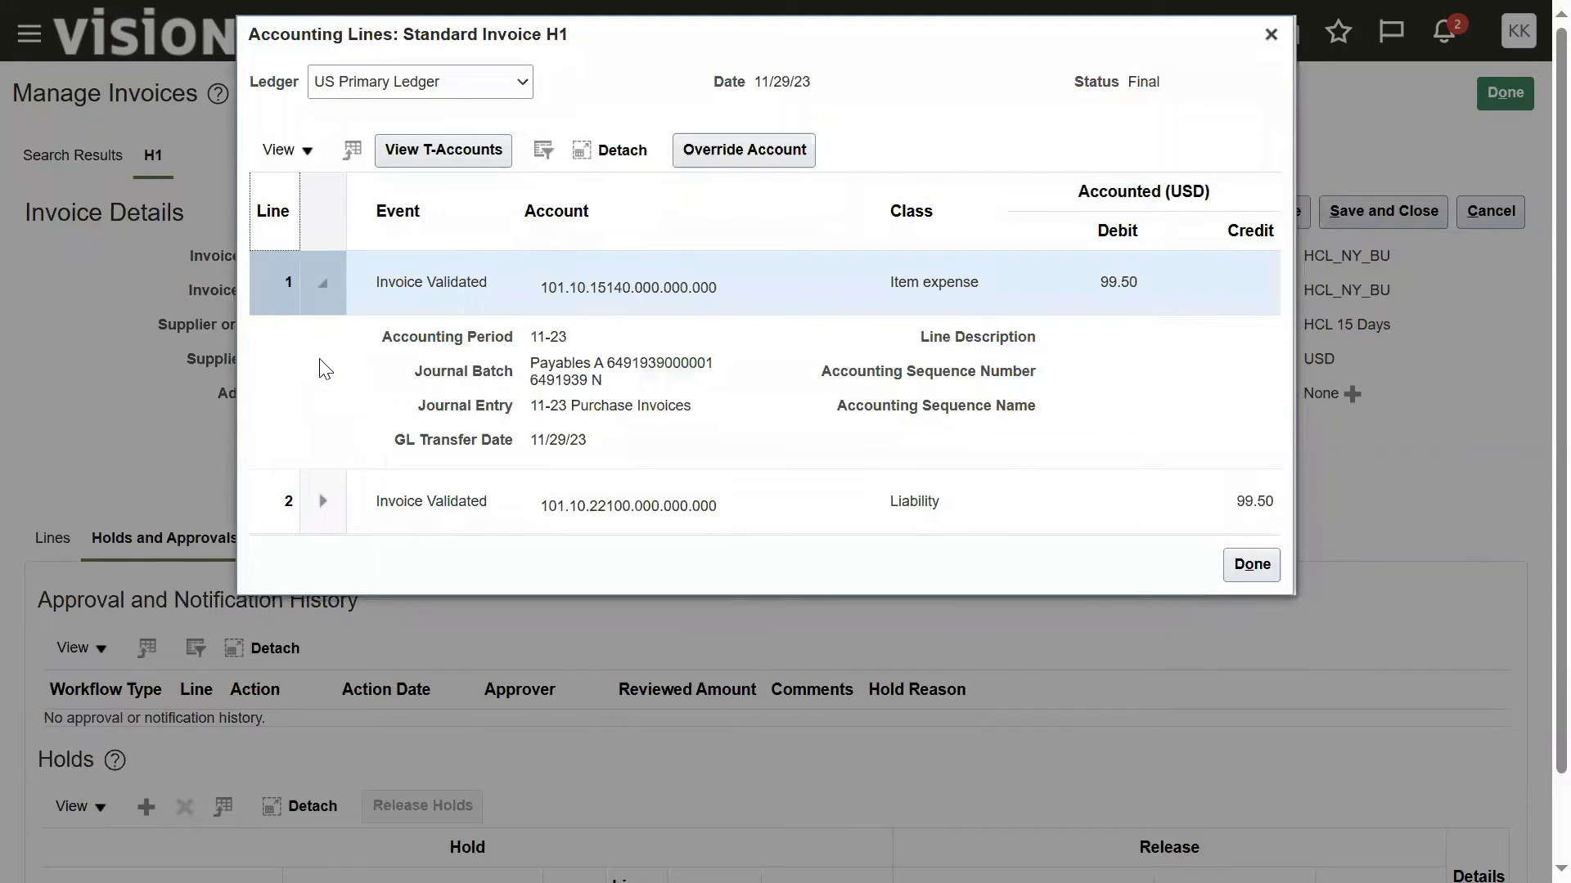
Step: Examine the item expense line's accounting period, journal batch, journal entry, GL transfer date and accounting sequence fields
left_click_drag(534, 337, 571, 342)
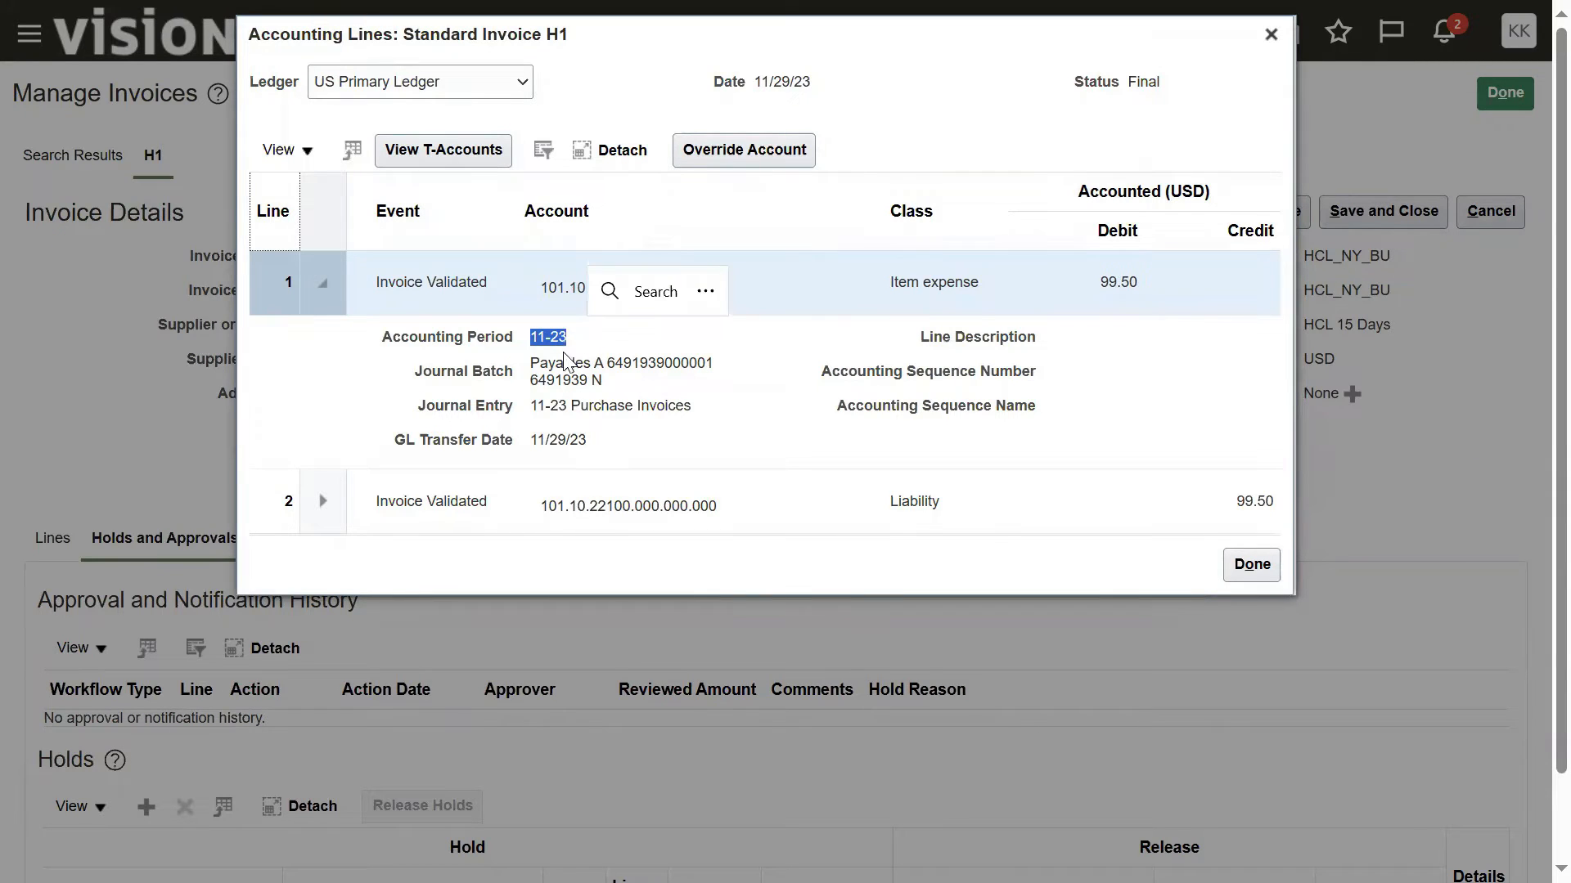
left_click_drag(532, 365, 603, 378)
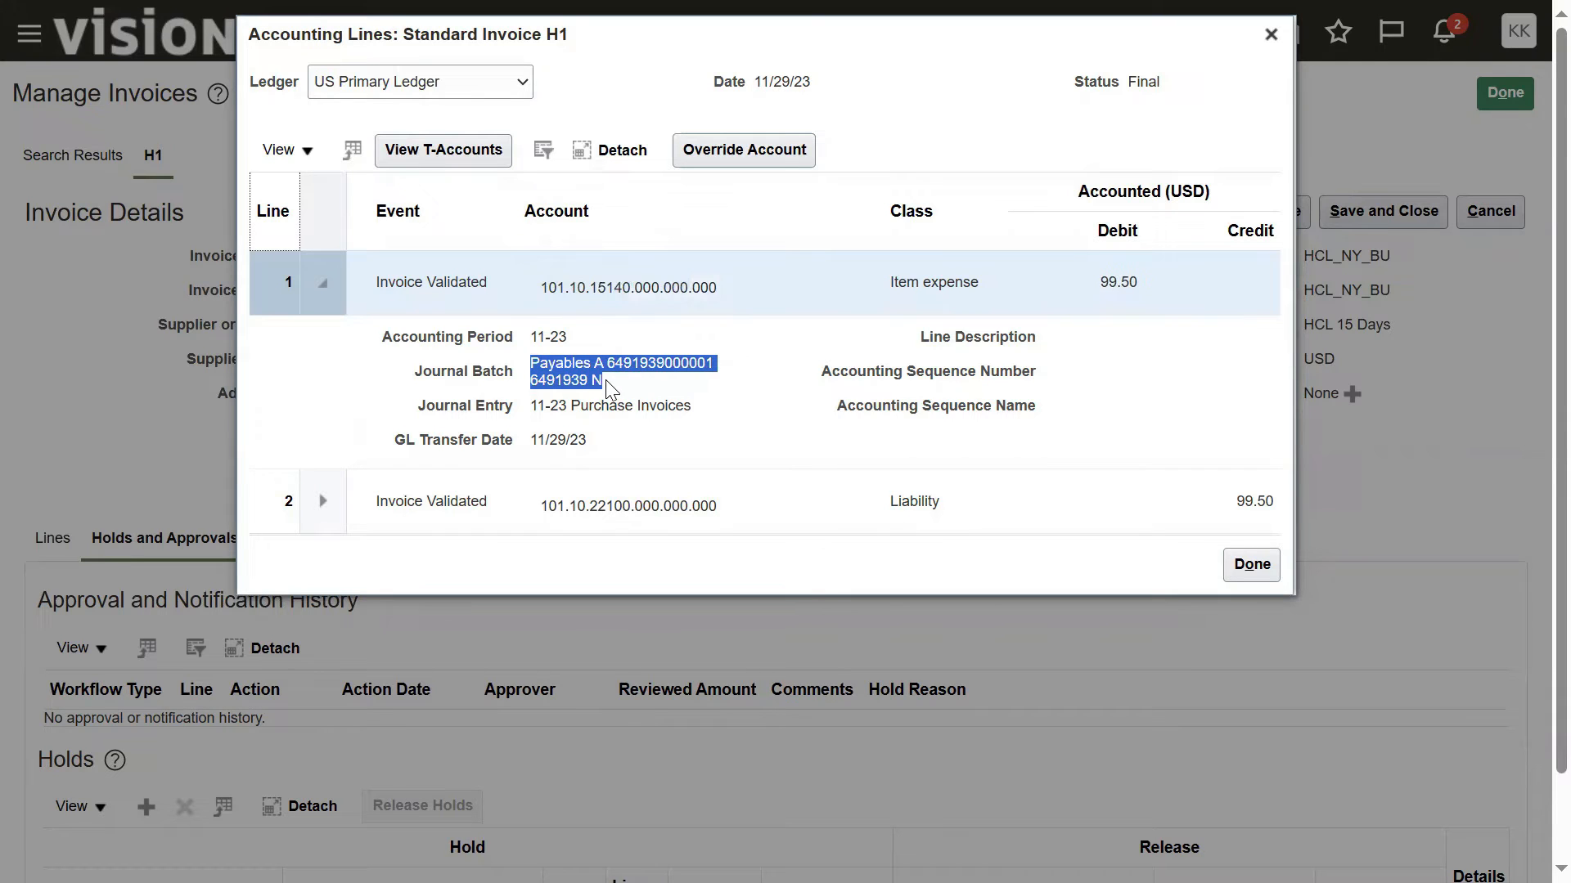
left_click(538, 413)
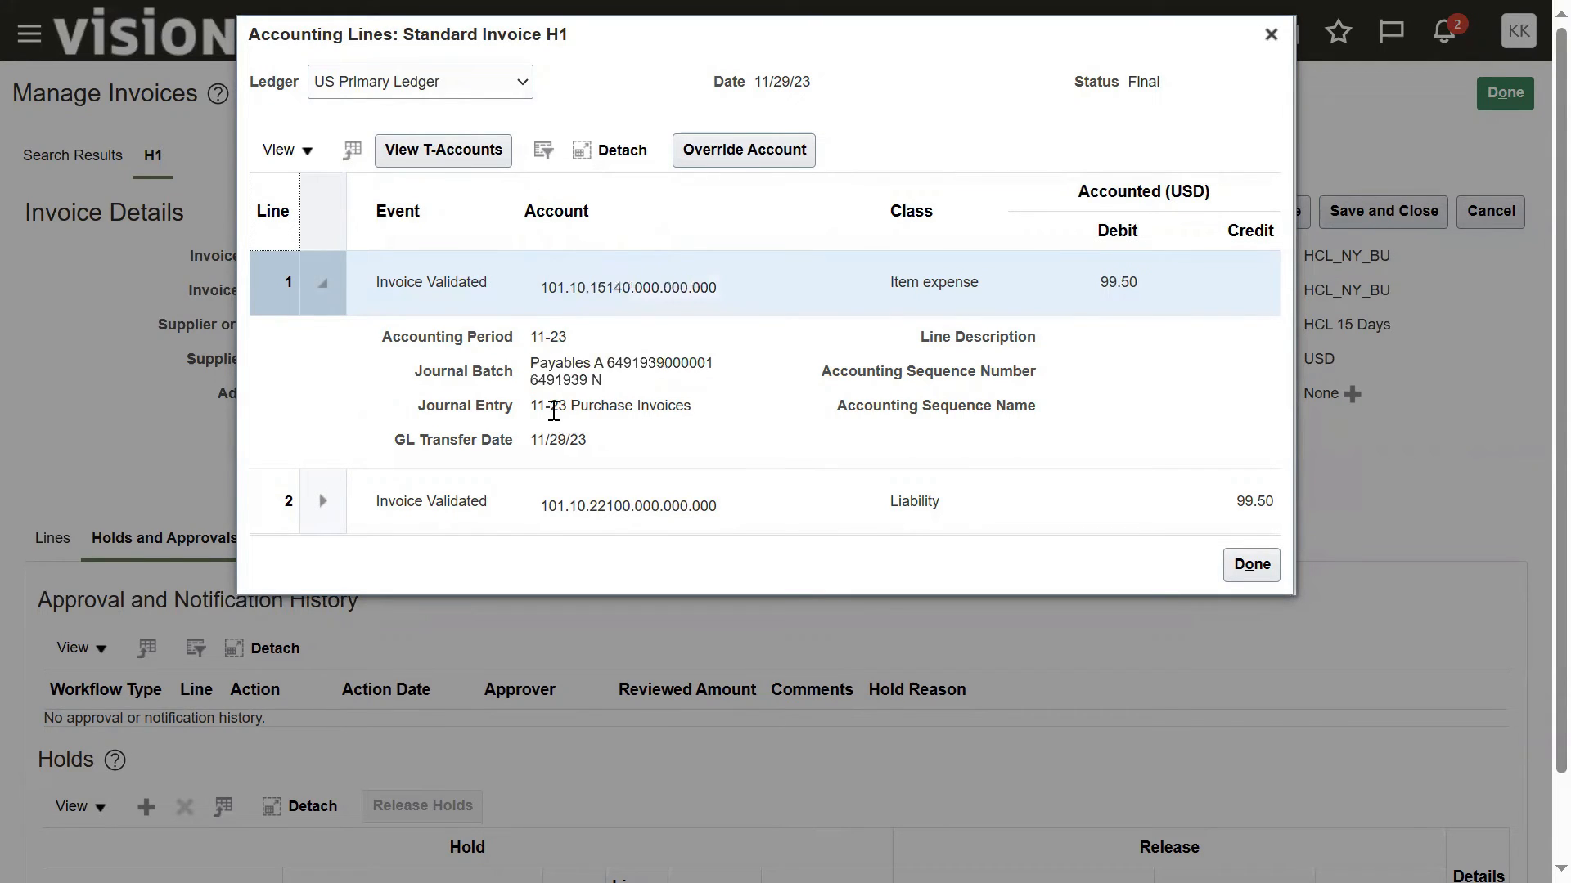
left_click_drag(533, 409, 668, 407)
left_click_drag(532, 440, 586, 442)
left_click_drag(909, 376, 1044, 387)
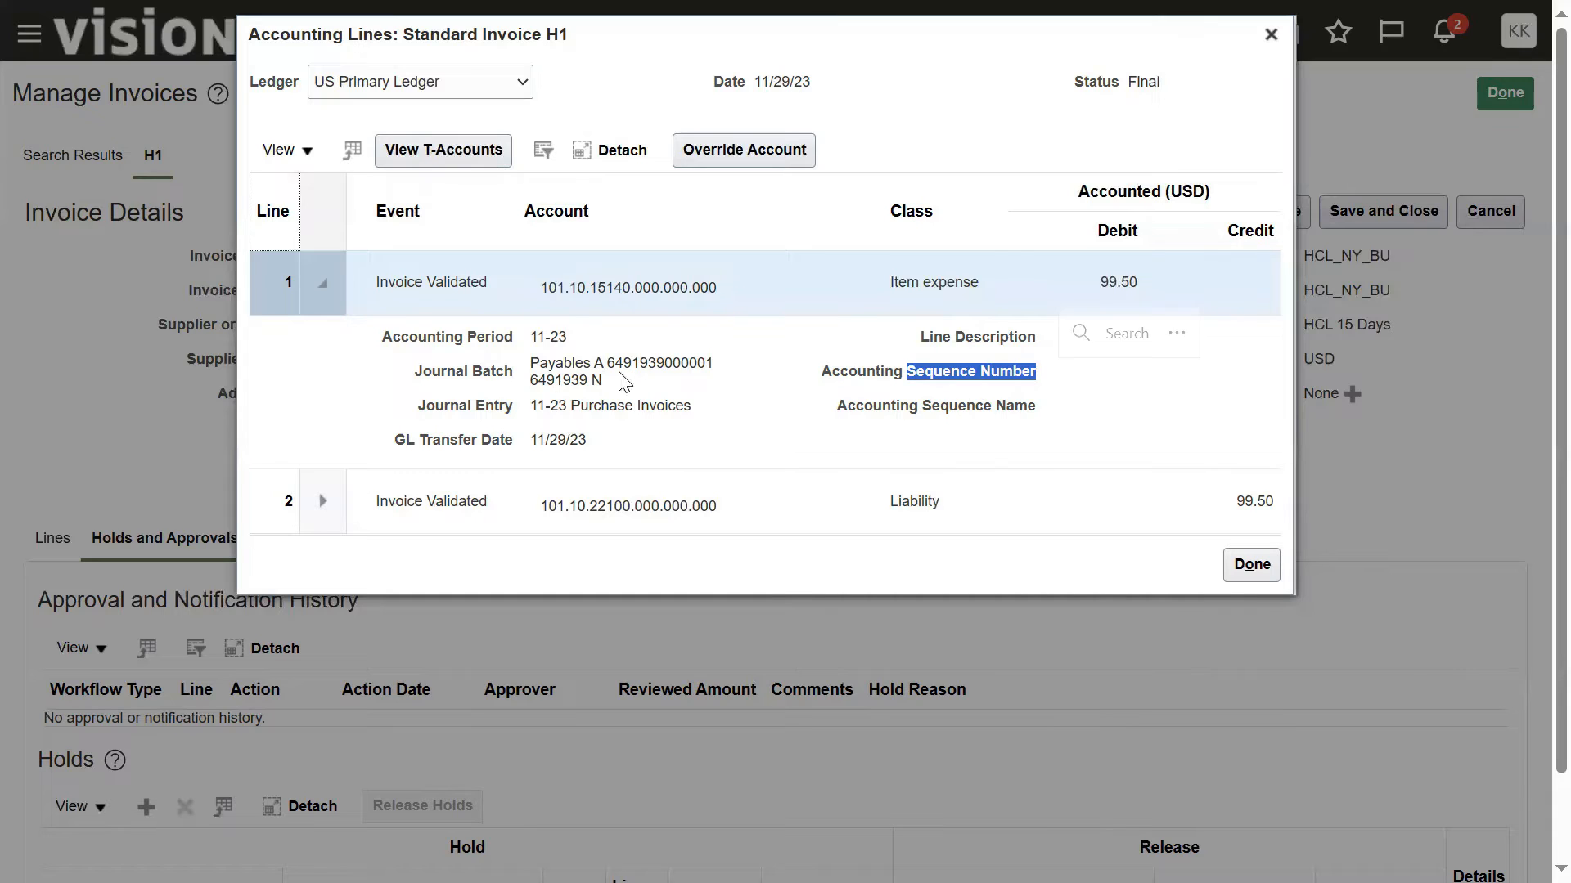
Step: Copy the journal batch name of the item expense line, check the line's debit amount, and close the accounting lines
left_click_drag(531, 371, 596, 383)
right_click(595, 383)
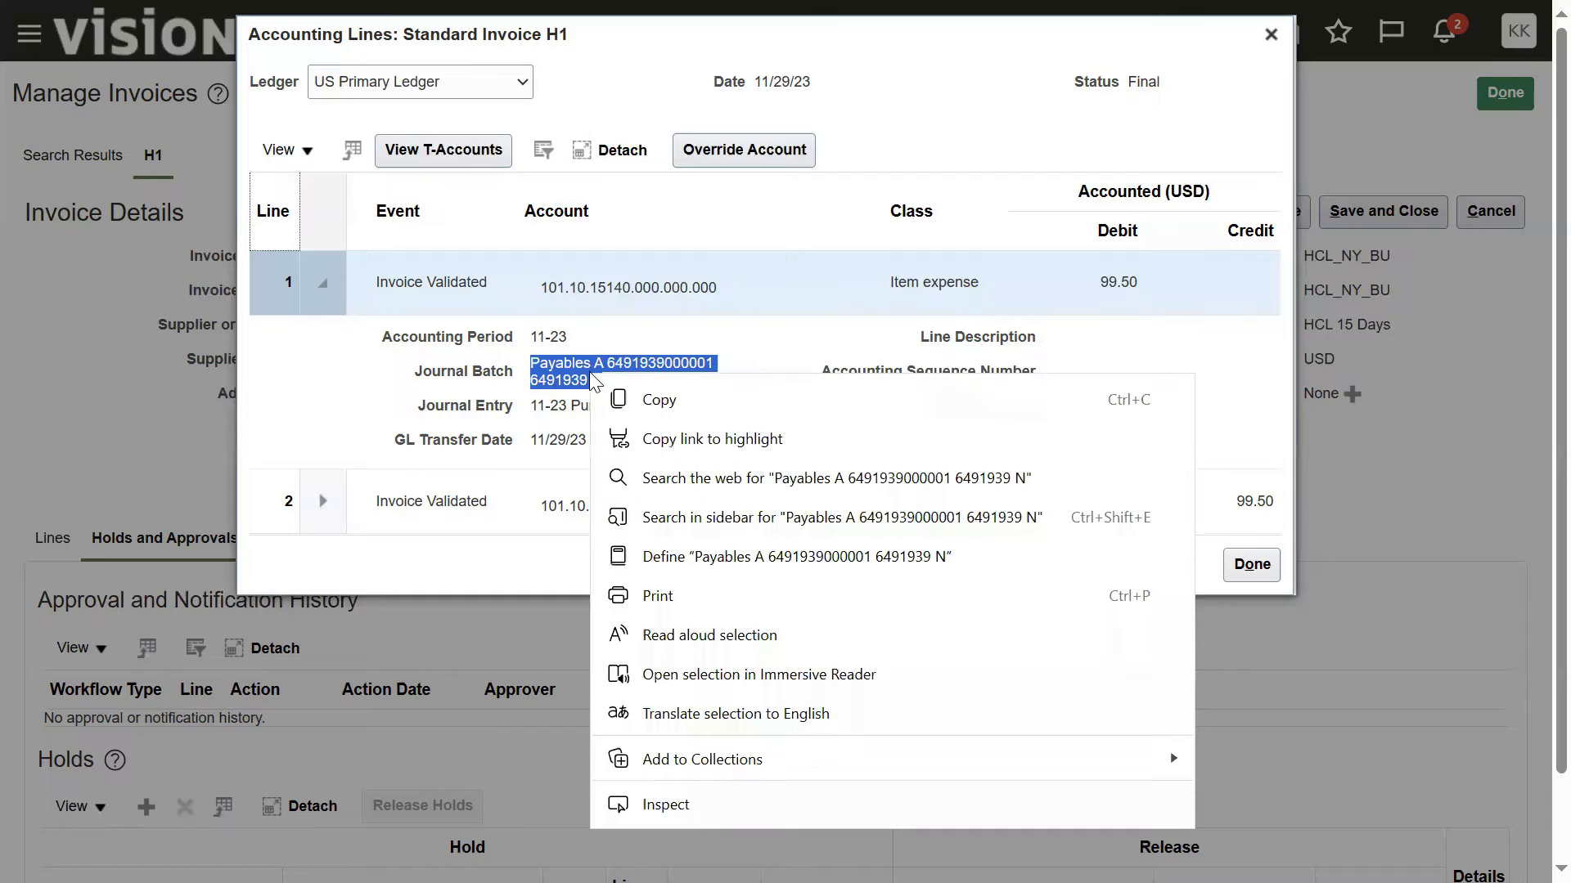
left_click(651, 399)
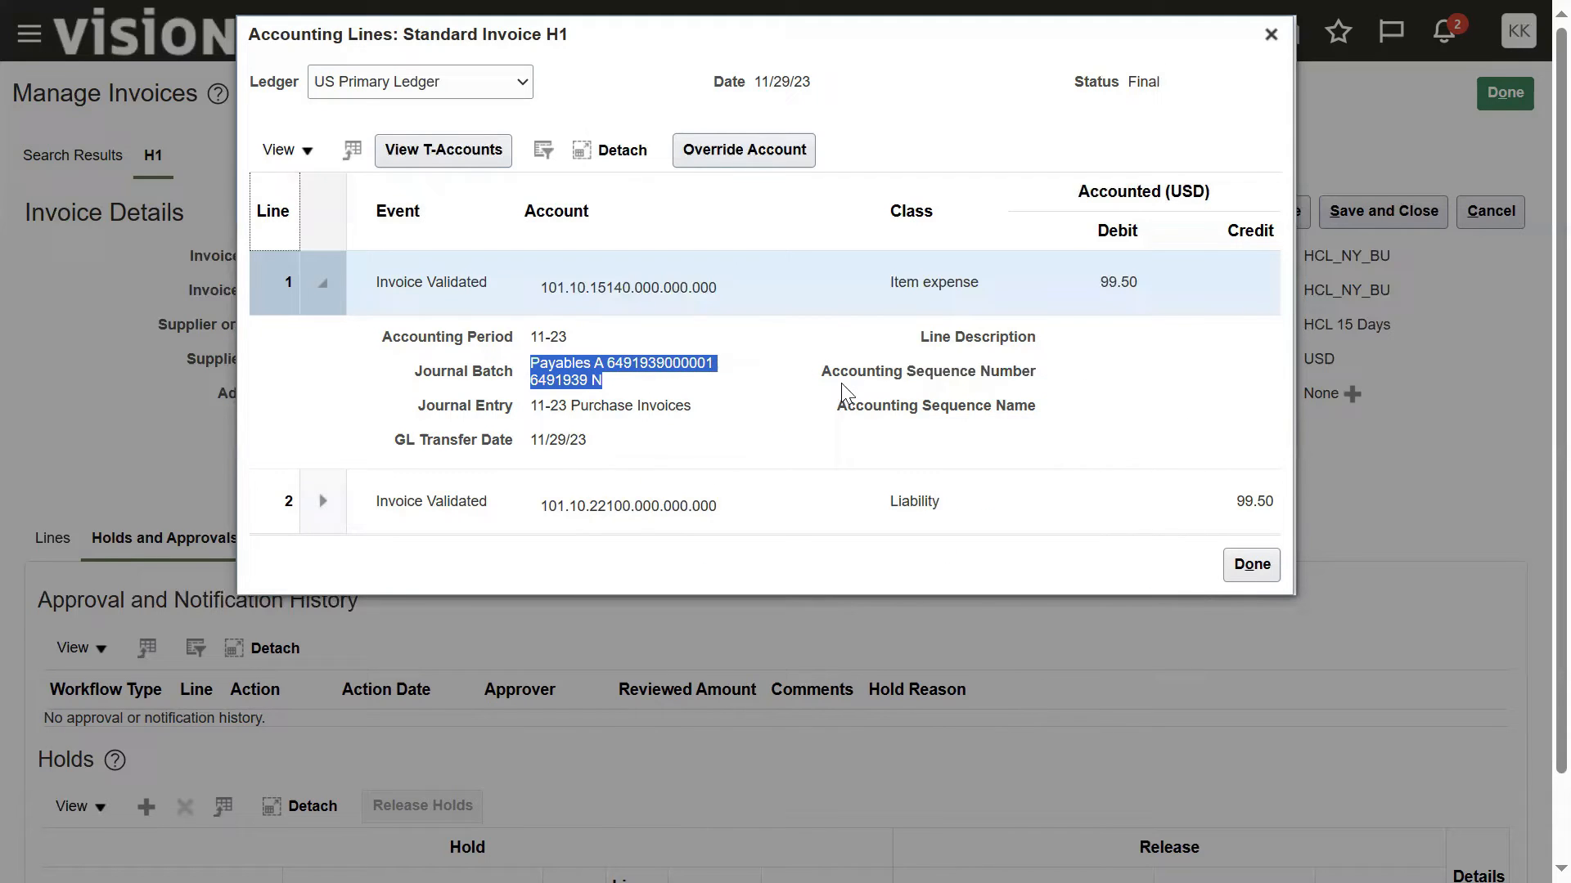
left_click_drag(1103, 288, 1128, 284)
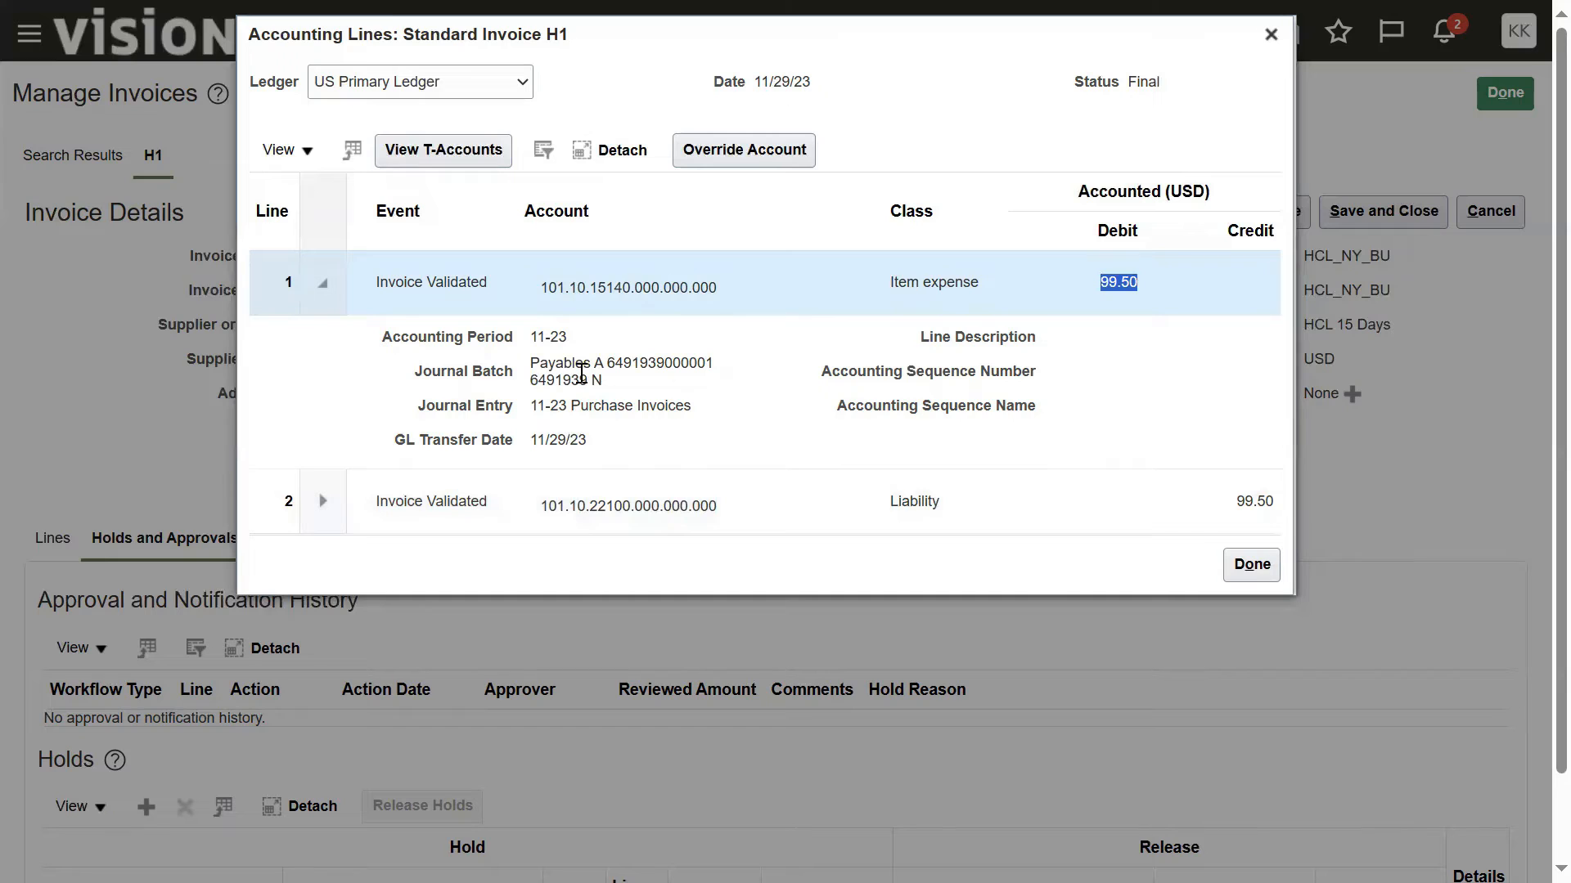
left_click(1243, 573)
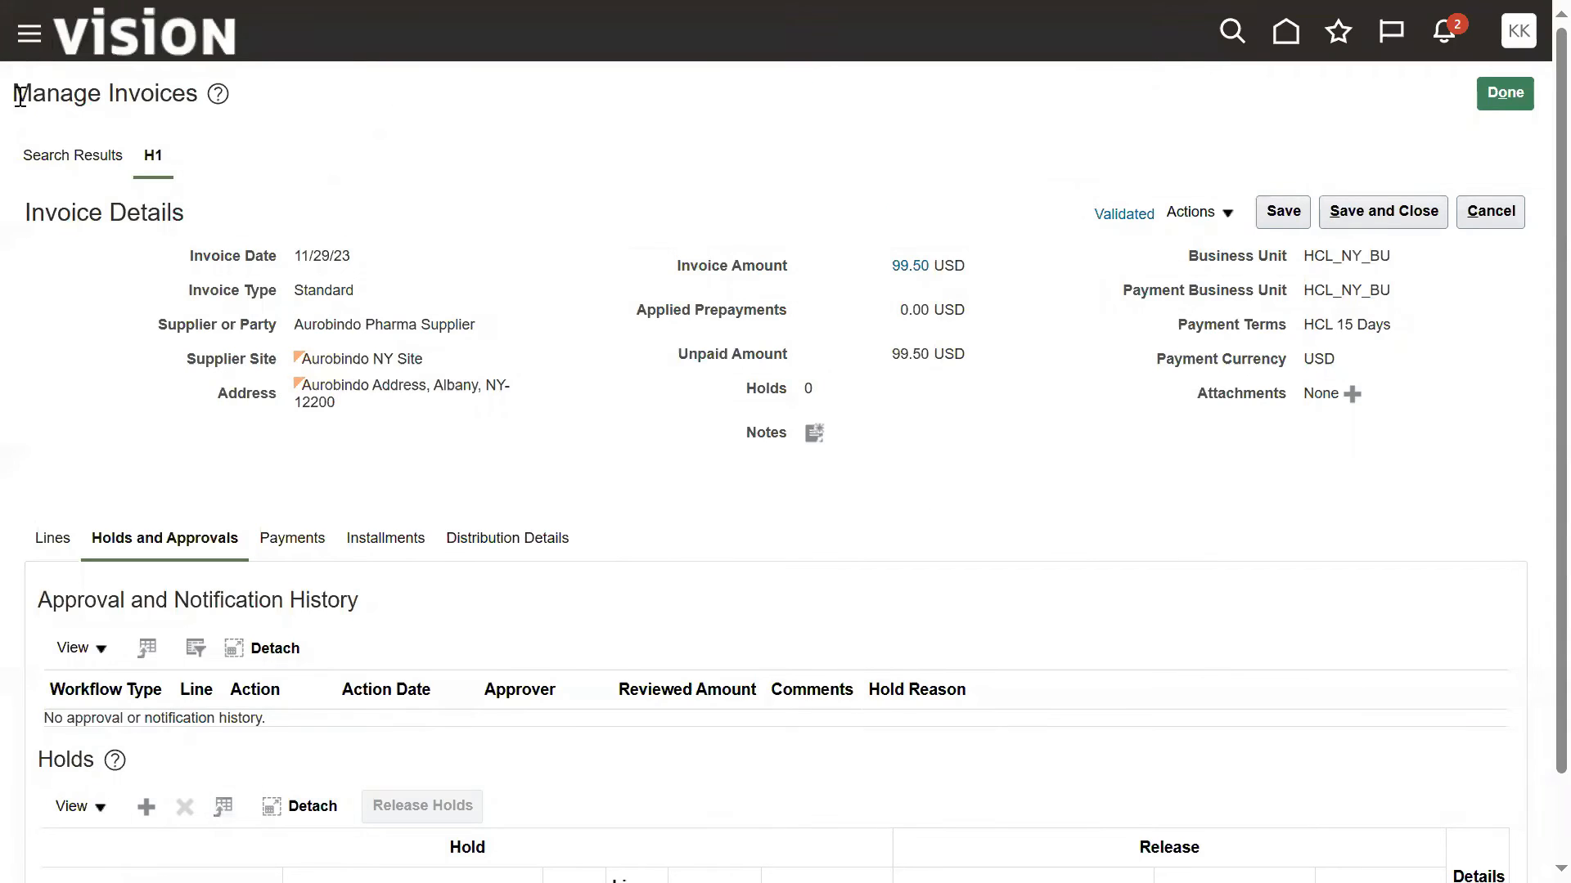
Step: Check the work areas available to the current user in the navigator and sign out of the application
left_click(29, 34)
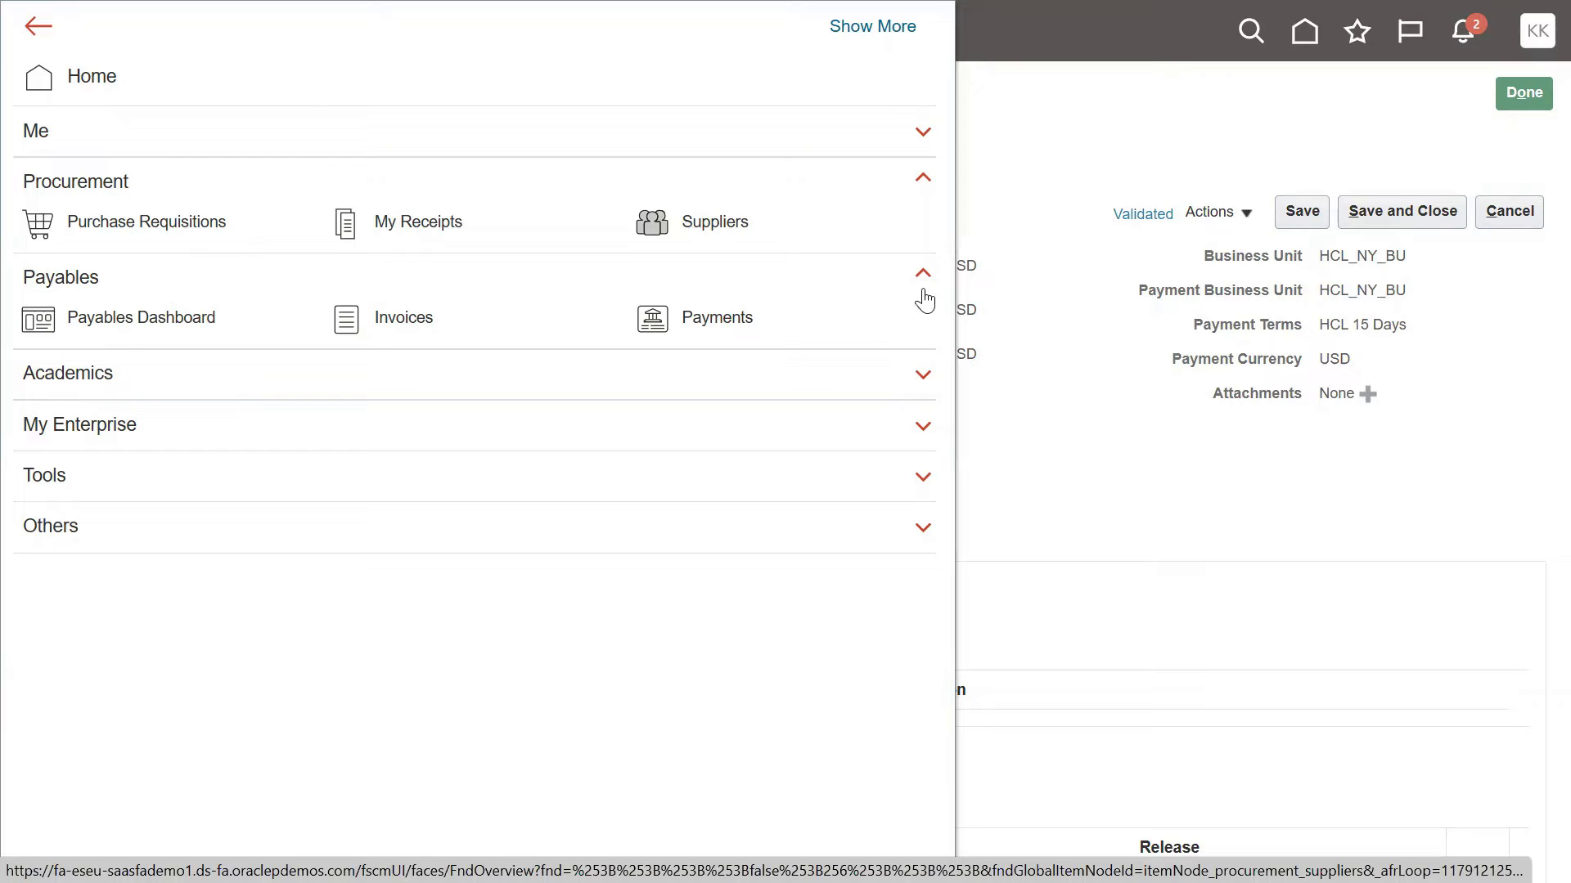
left_click(1129, 400)
left_click(1519, 31)
left_click(1474, 91)
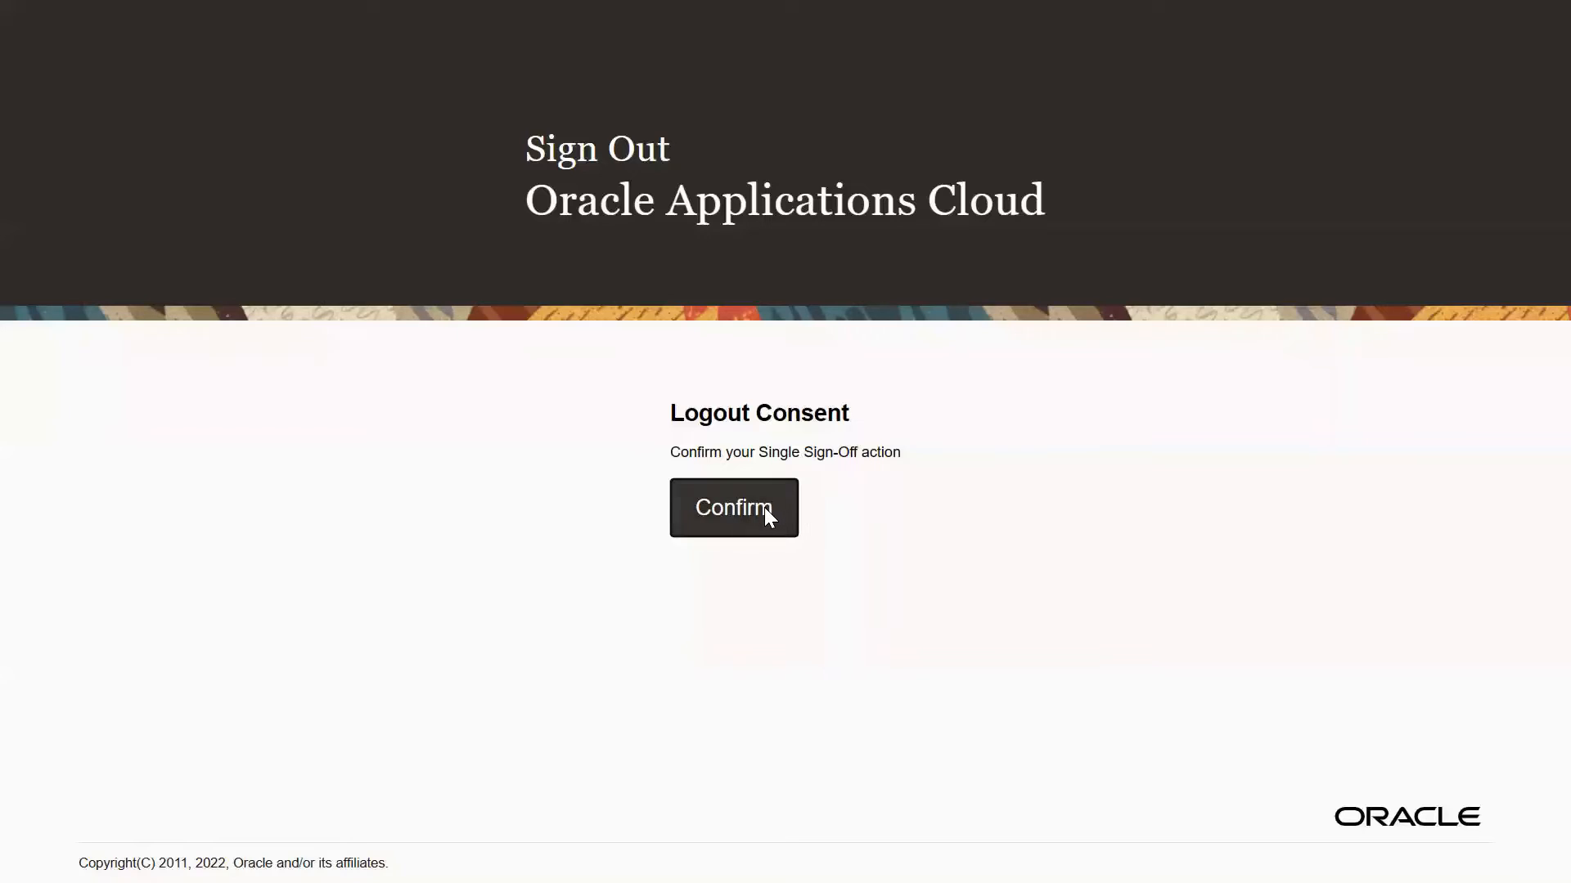
left_click(764, 508)
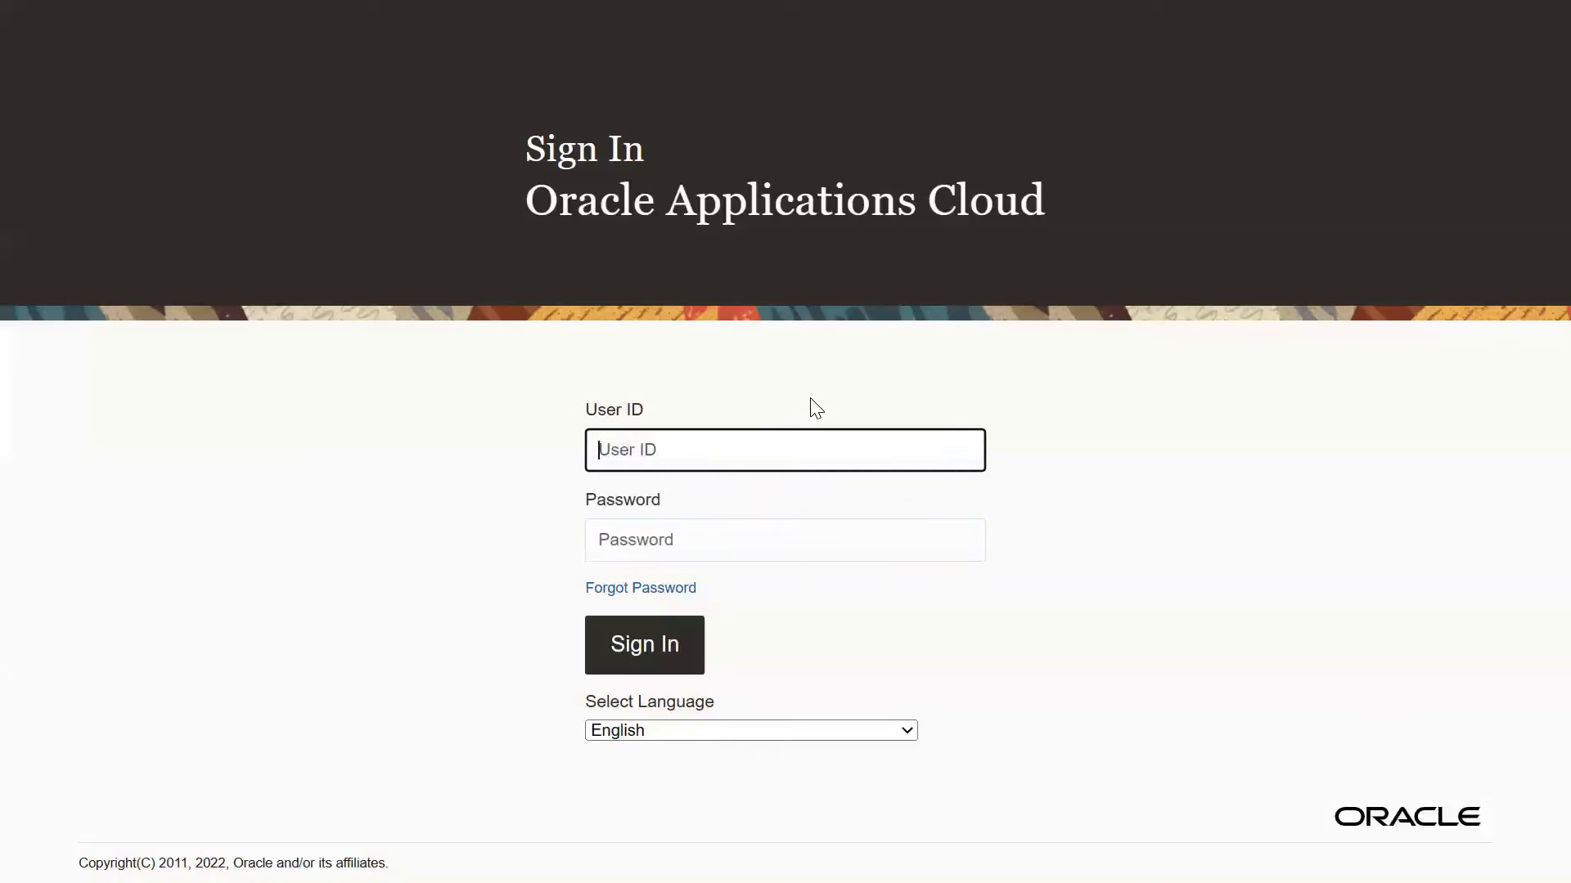
Step: Sign in with the saved user ID and password of the nov1.nov1 account
double_click(772, 446)
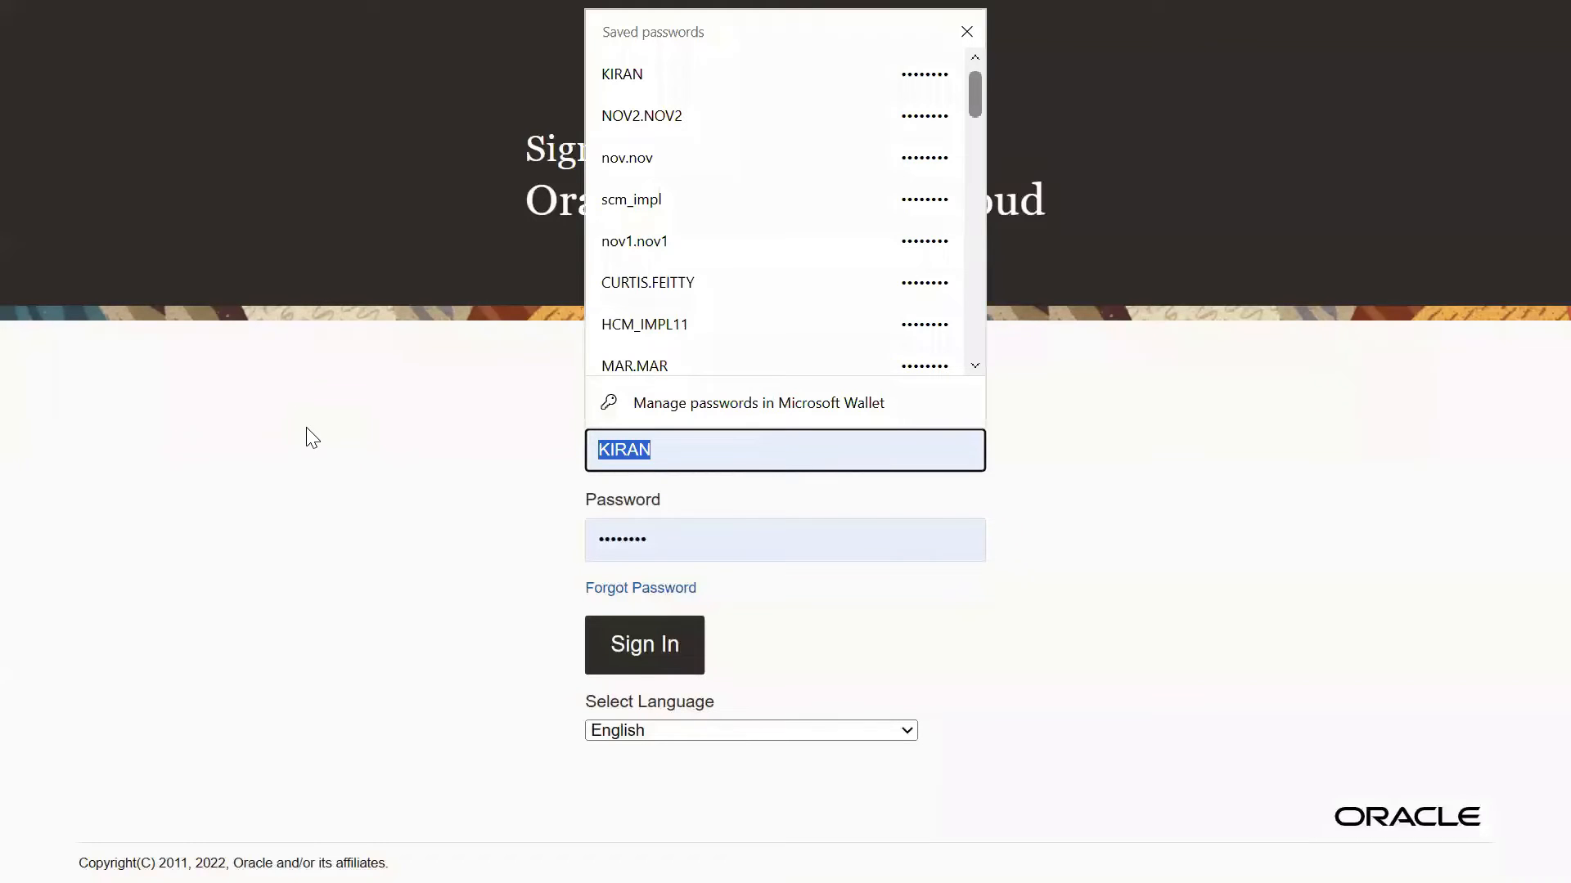
left_click(636, 242)
left_click(645, 645)
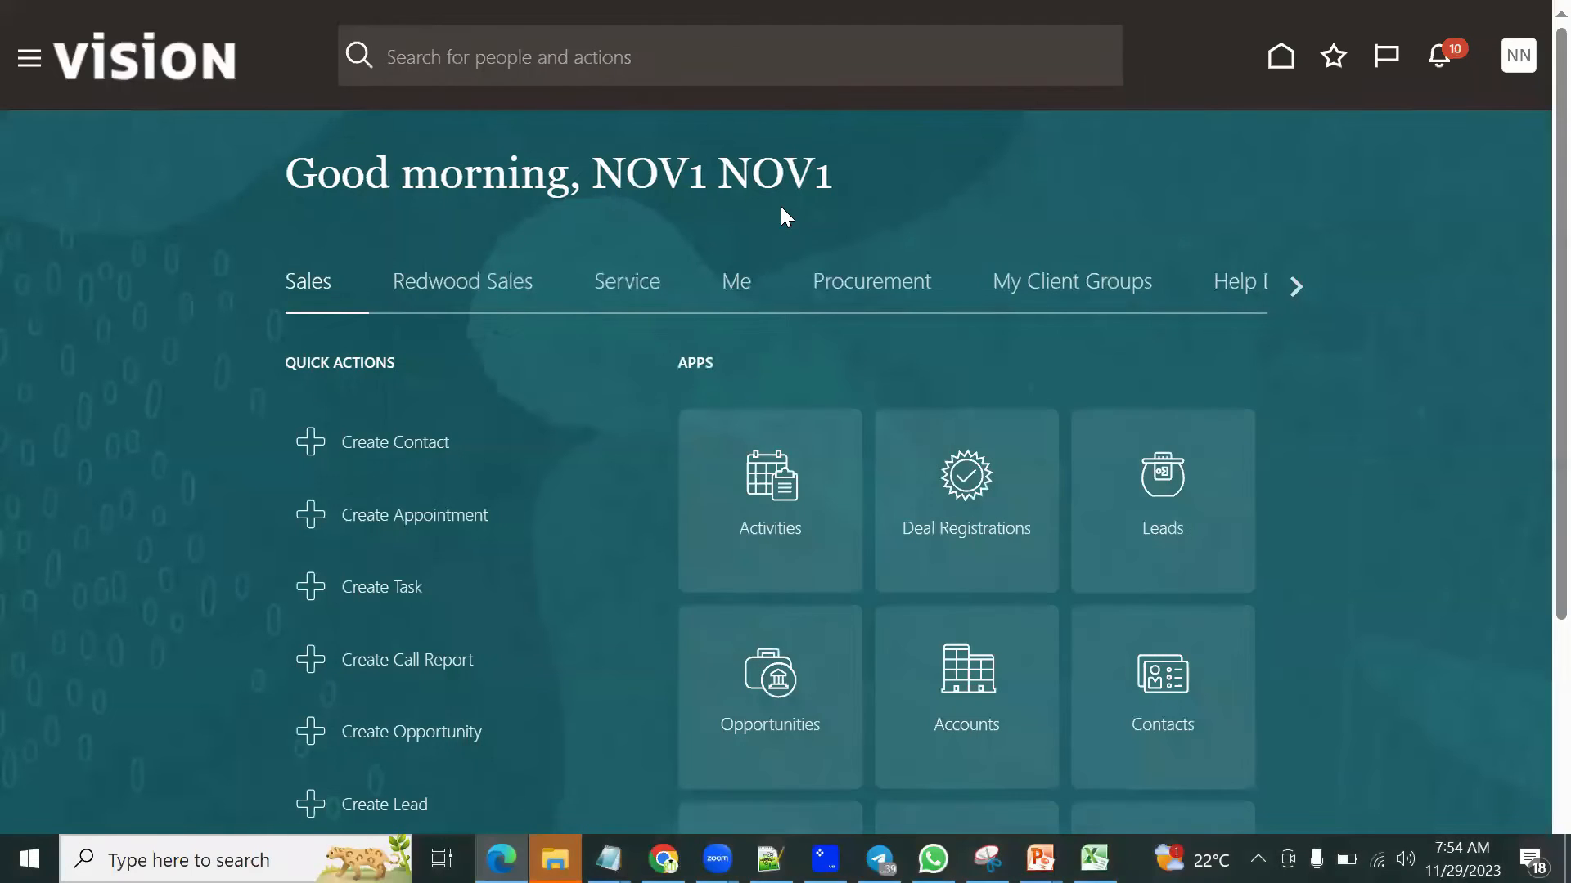
Step: Open the Security Console from the navigator's Tools group and dismiss the import process warning
left_click(27, 63)
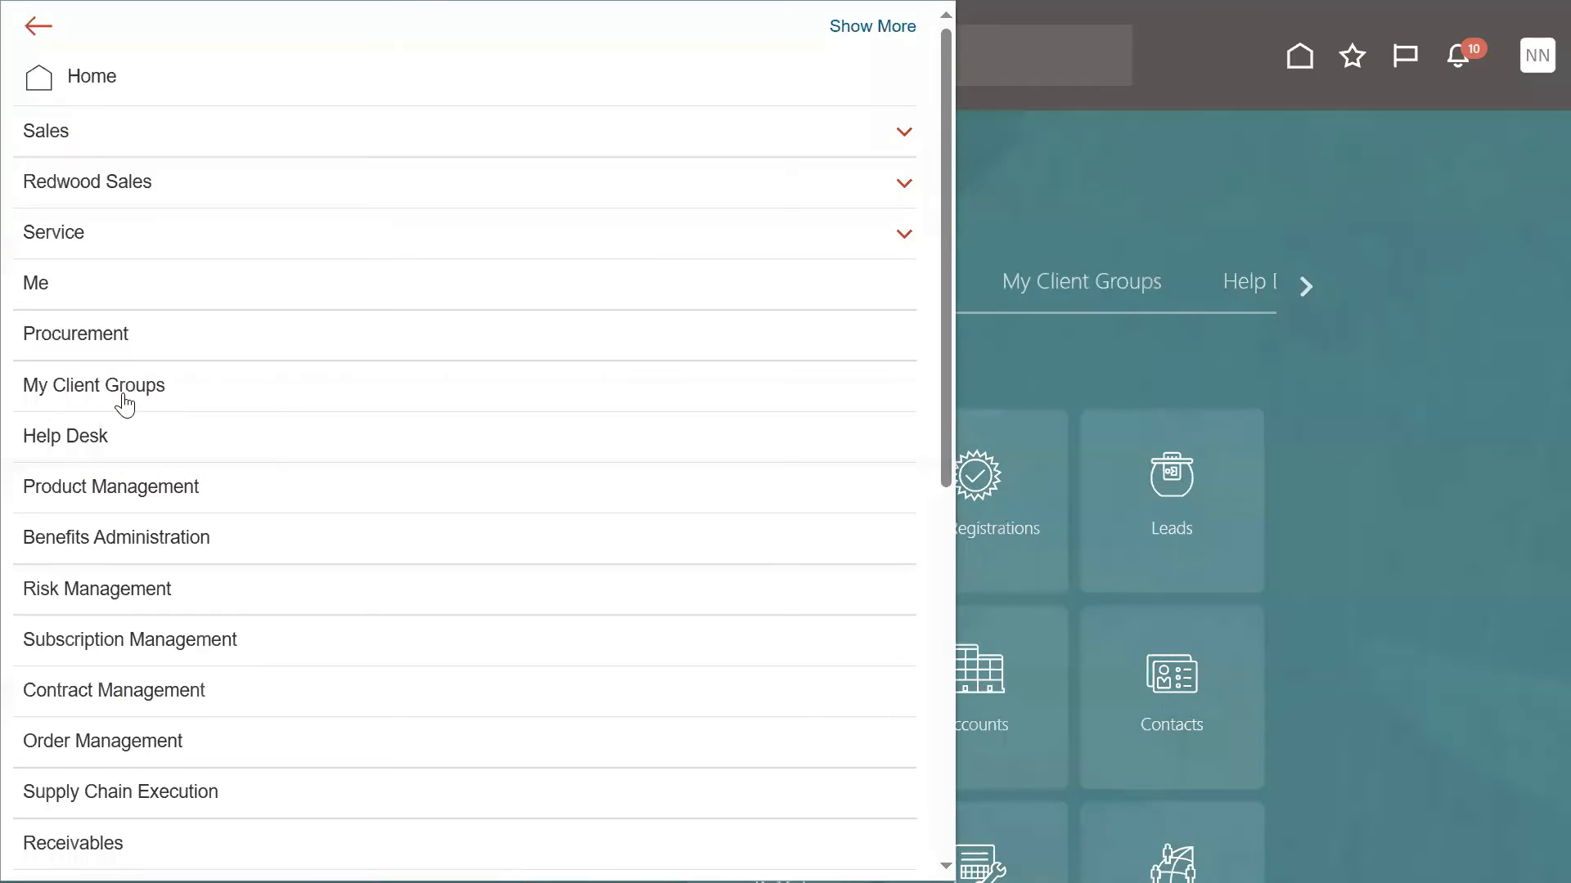
scroll(209, 471, "down", 8)
left_click(82, 699)
scroll(285, 702, "down", 5)
left_click(477, 527)
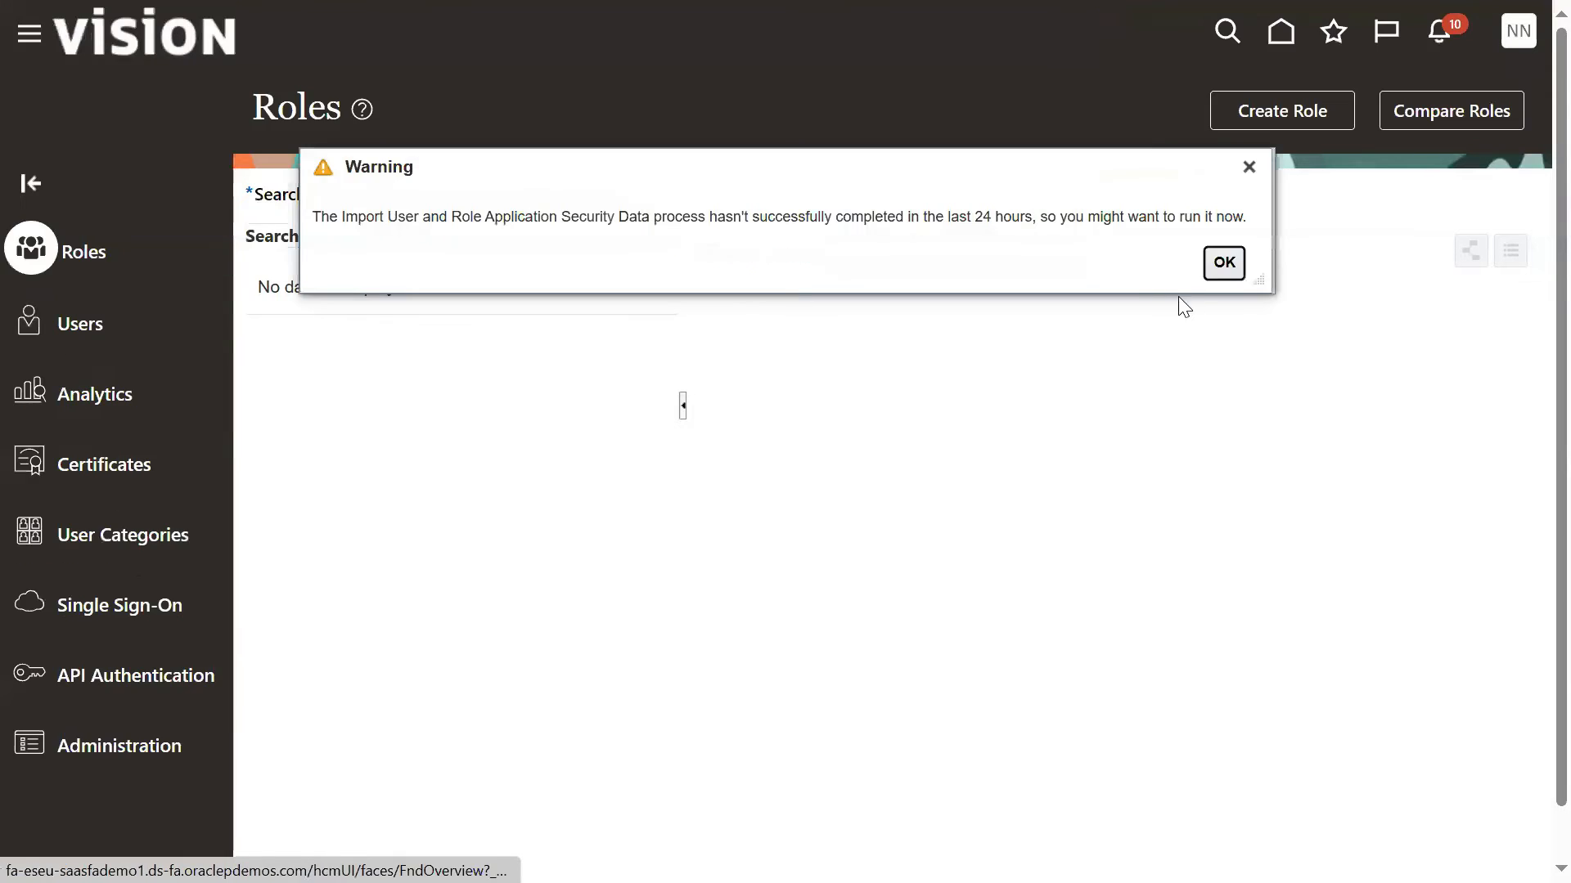
left_click(1224, 263)
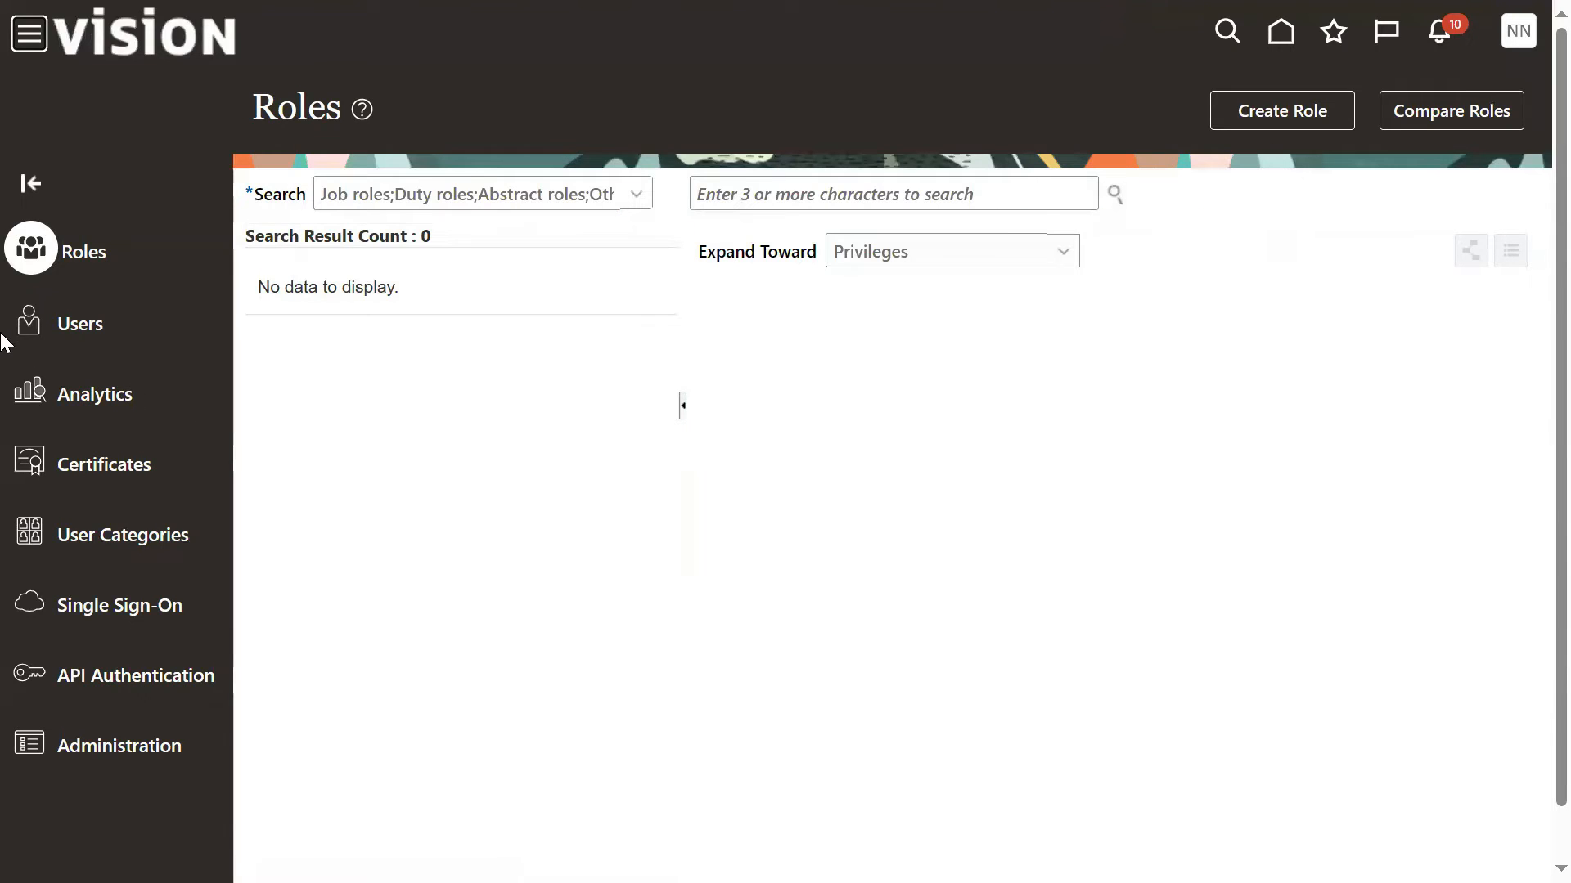
Step: Search the user accounts by the payables user's user name and open that user's account details
left_click(64, 323)
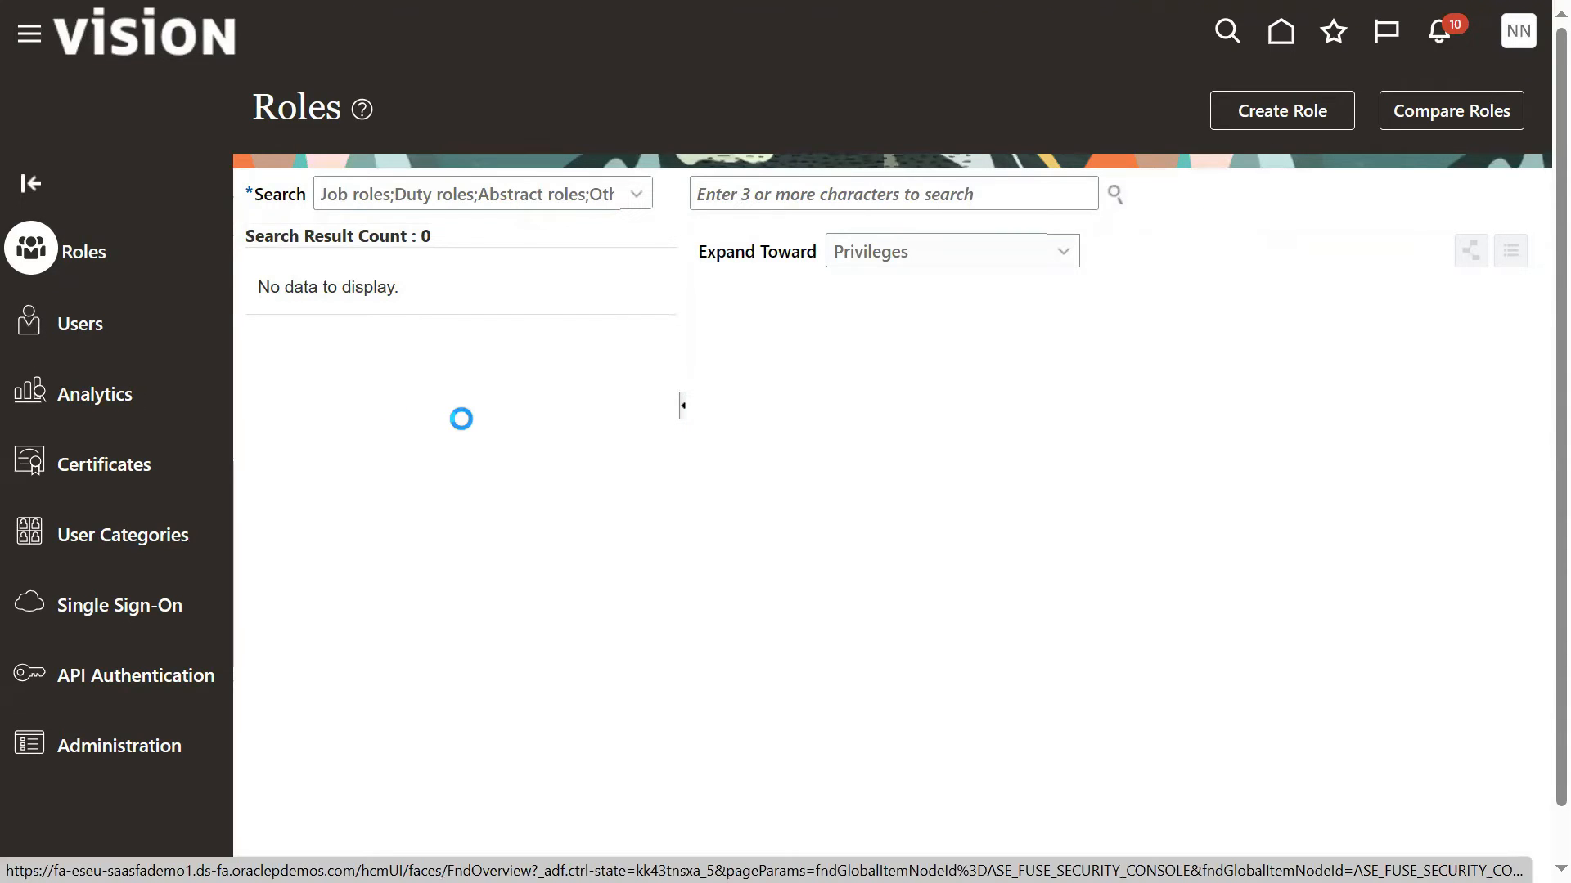
left_click(919, 200)
type("KIRAN")
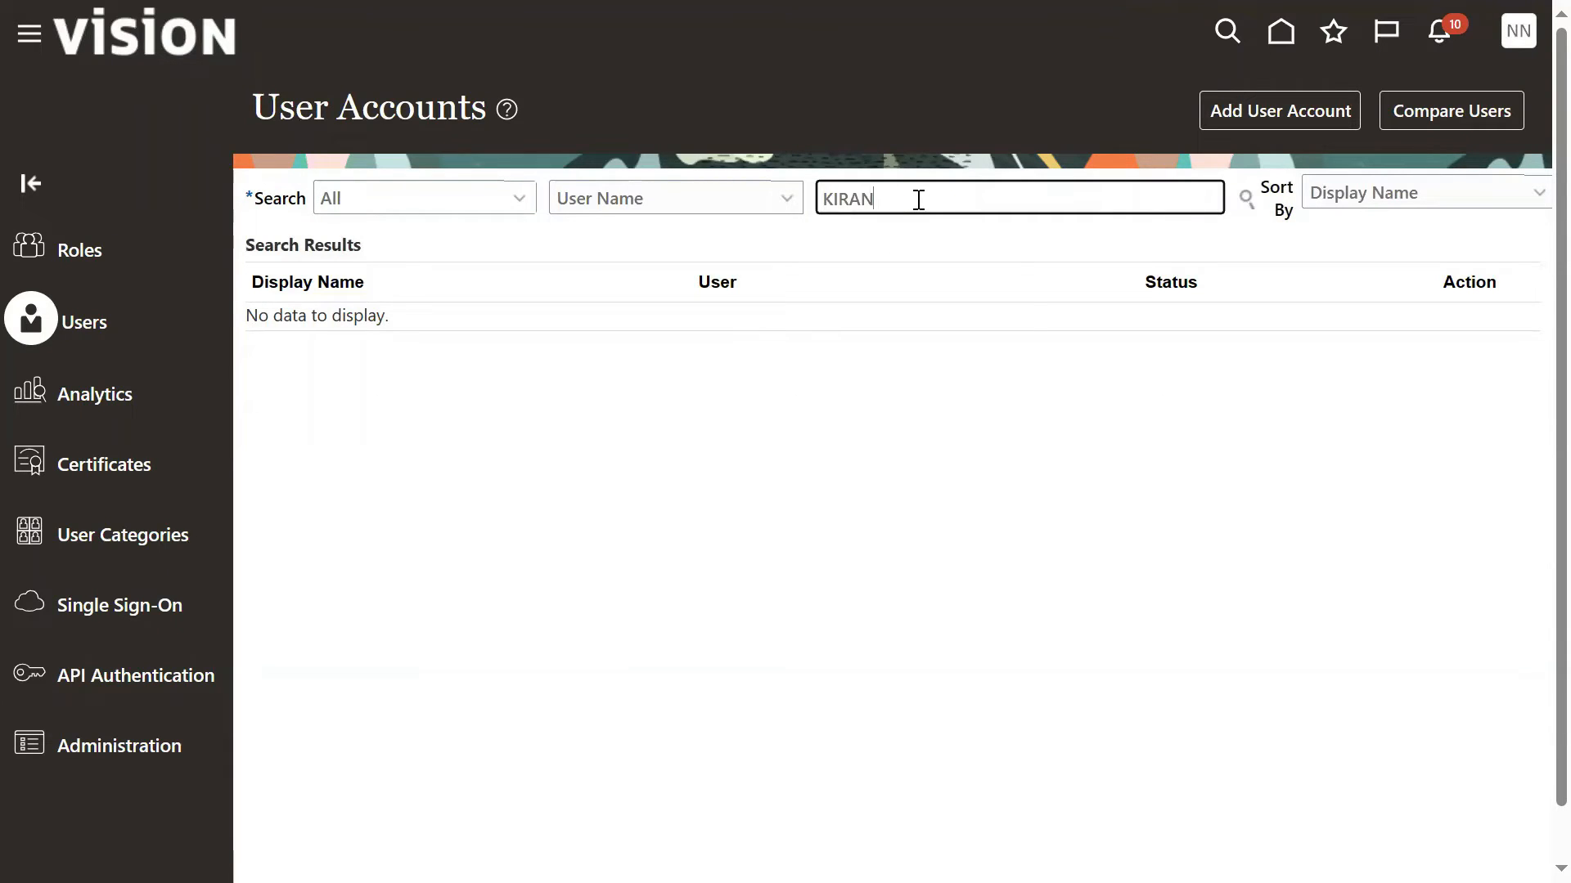
key("Return")
left_click(830, 433)
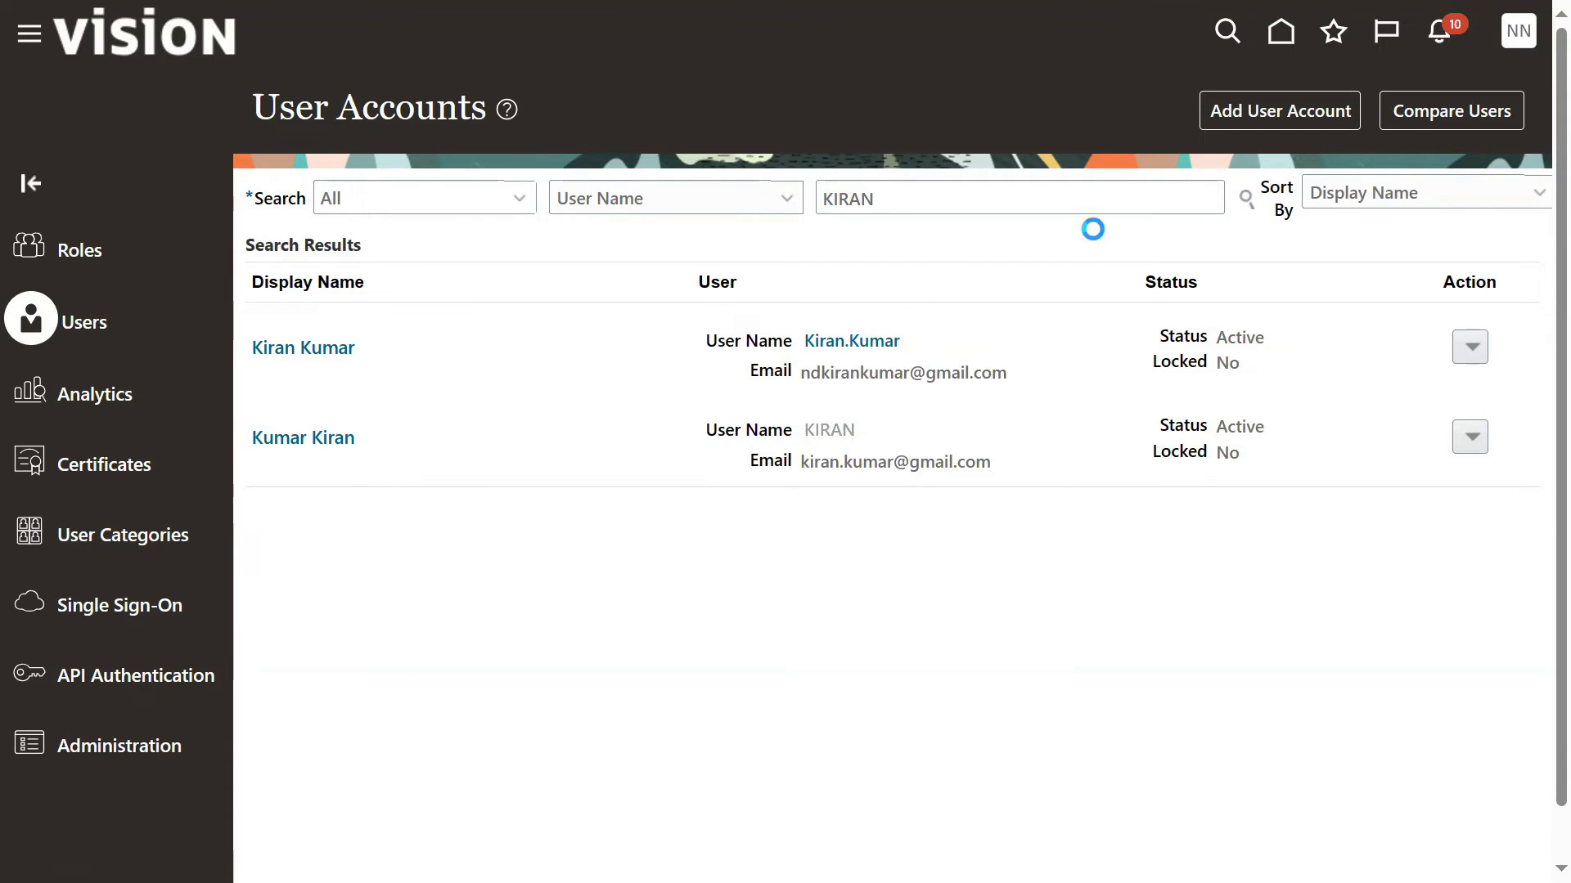
Step: Edit the user account and add the General Accountant role with code ORA_GL_GENERAL_ACCOUNTANT_JOB
left_click(1325, 108)
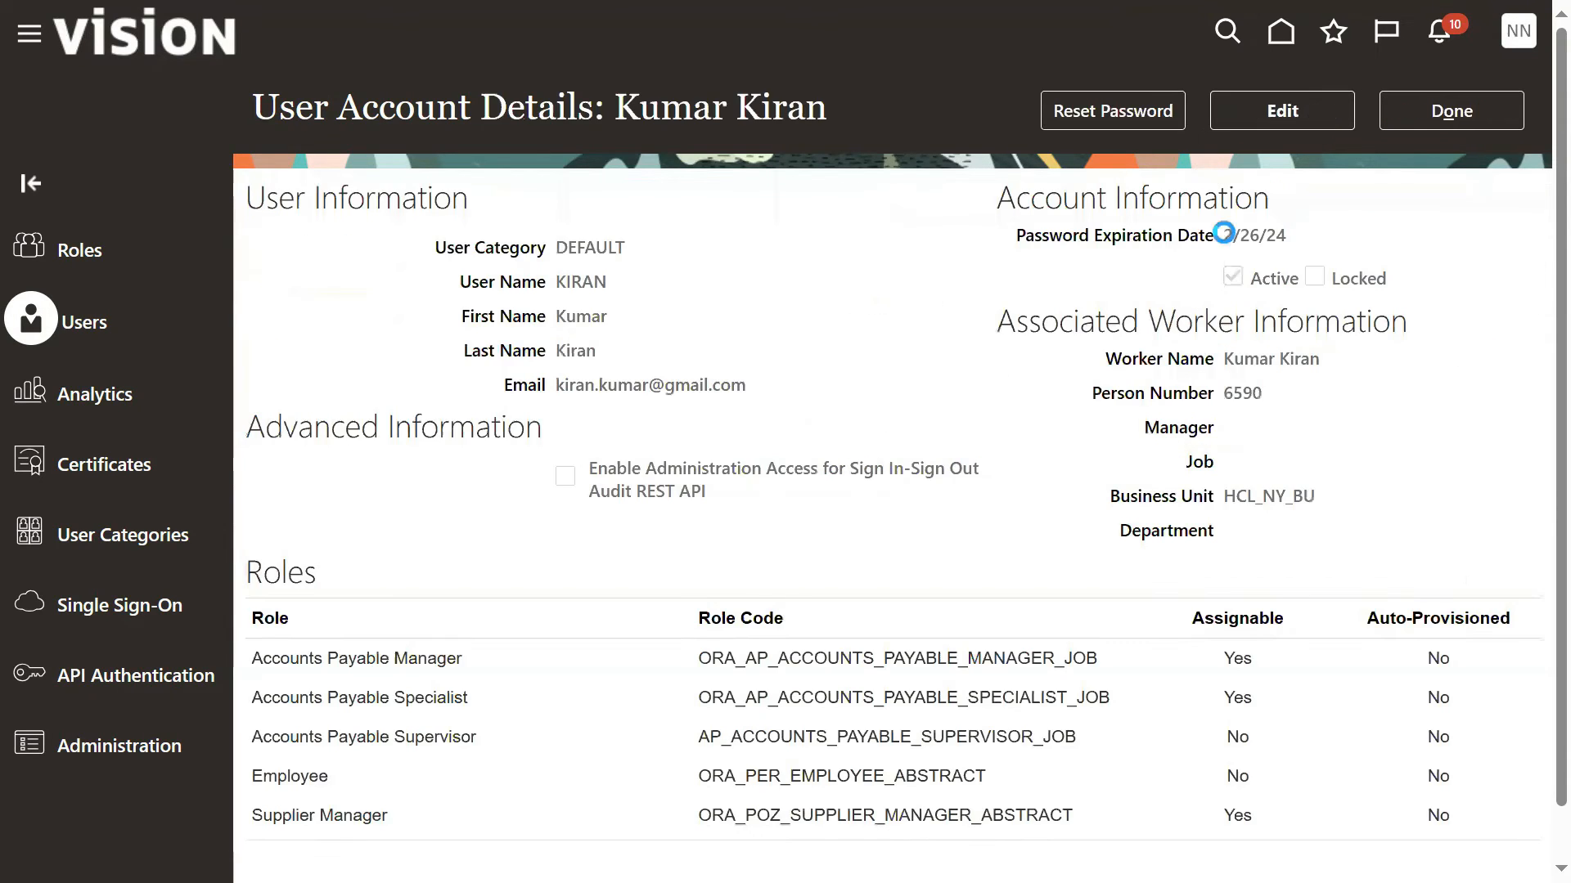
scroll(1077, 524, "down", 2)
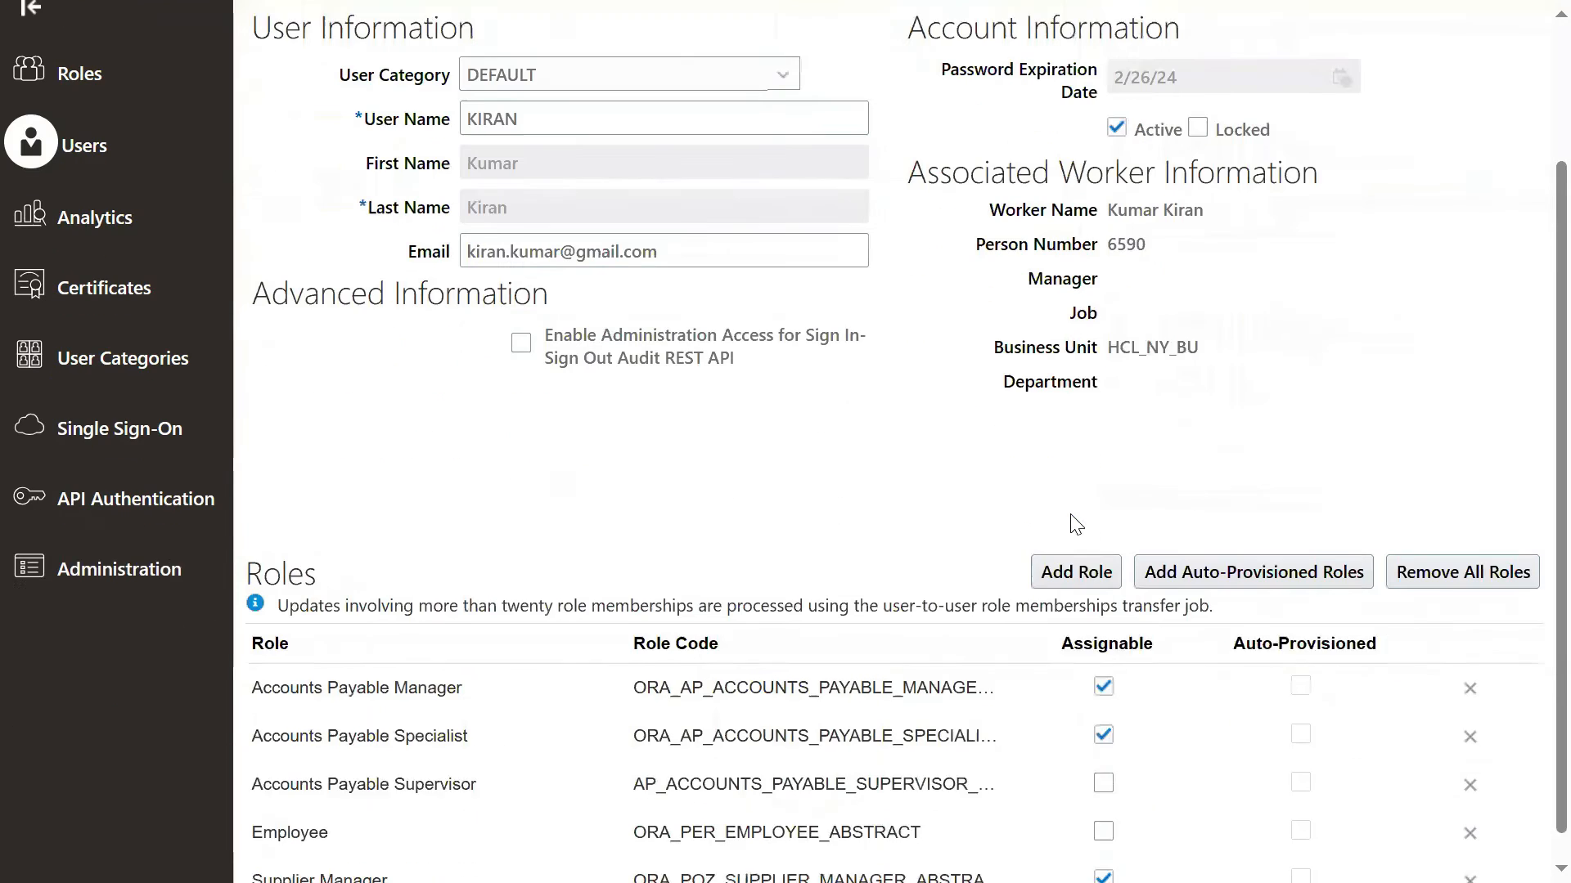
scroll(1077, 524, "down", 1)
left_click(1067, 536)
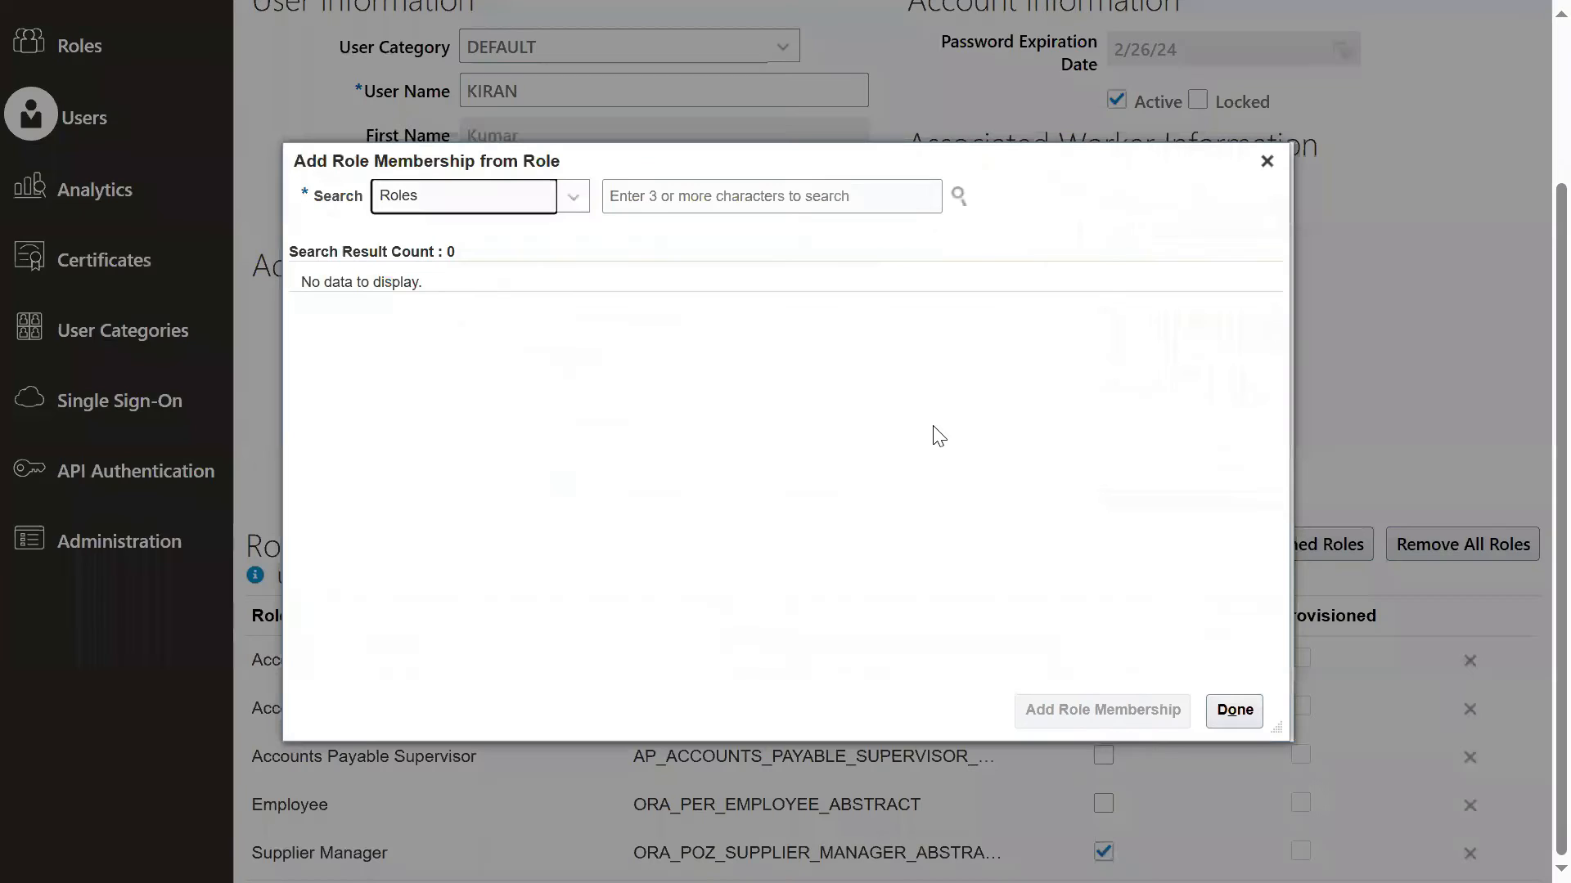
left_click(653, 195)
type("G")
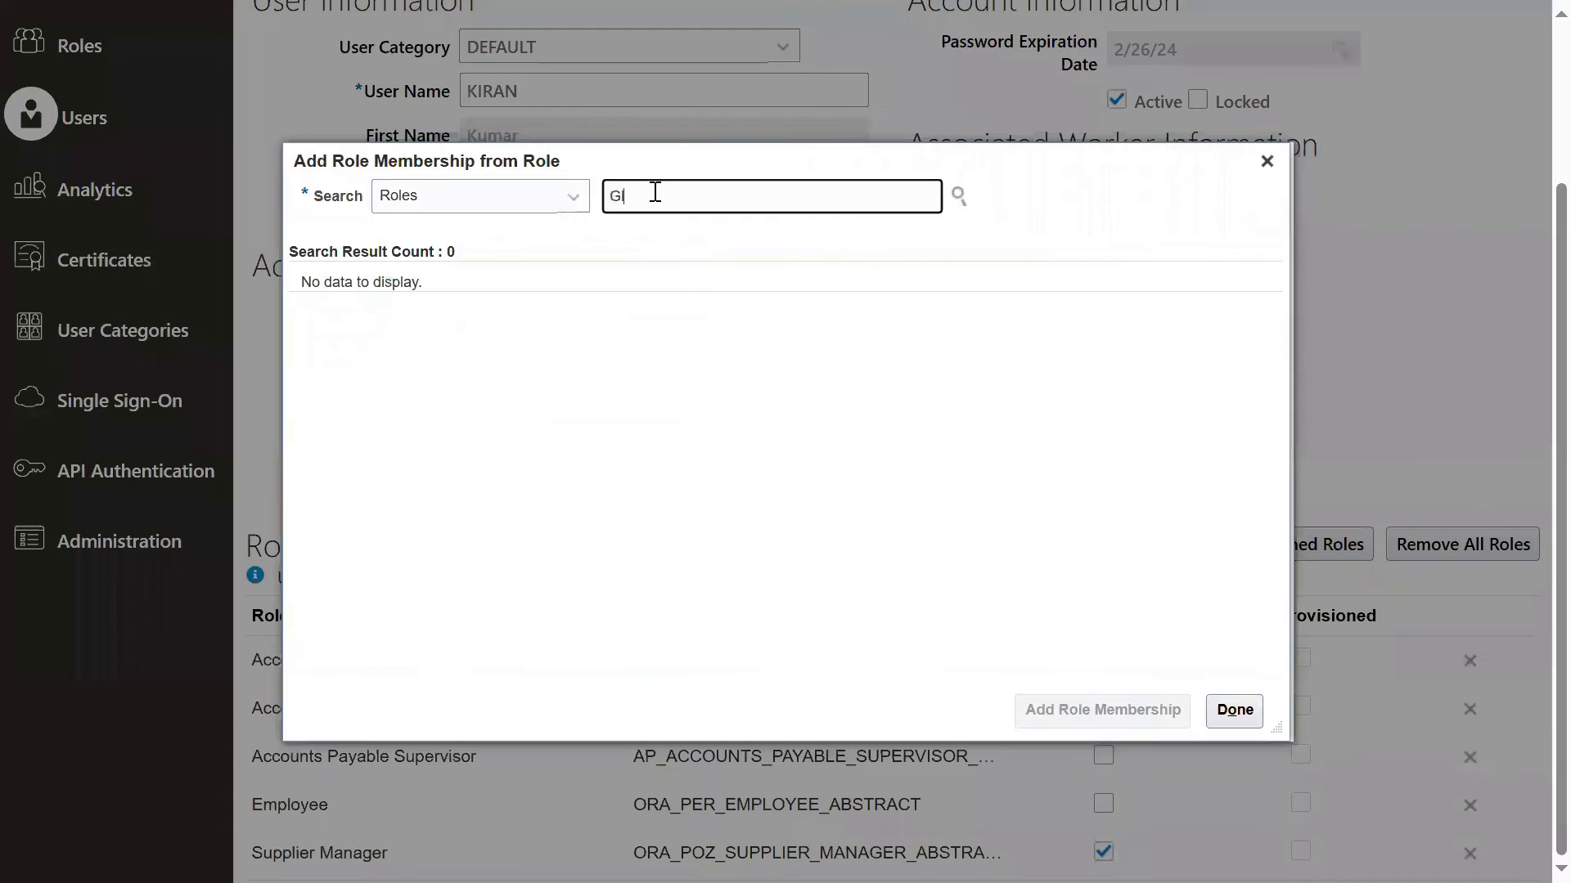
type("enera")
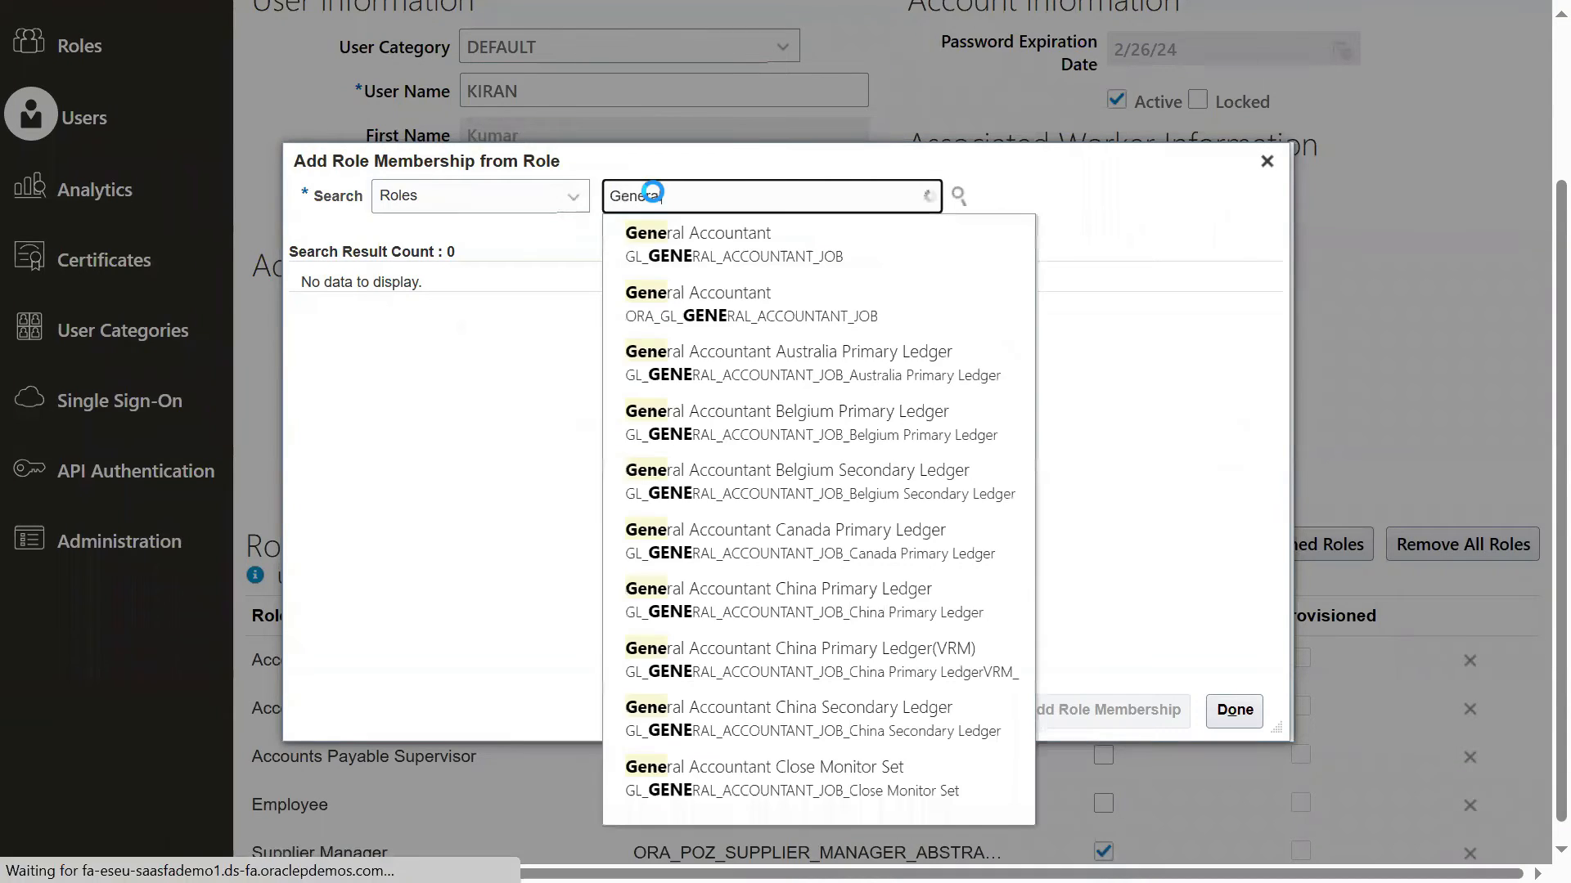
type("l")
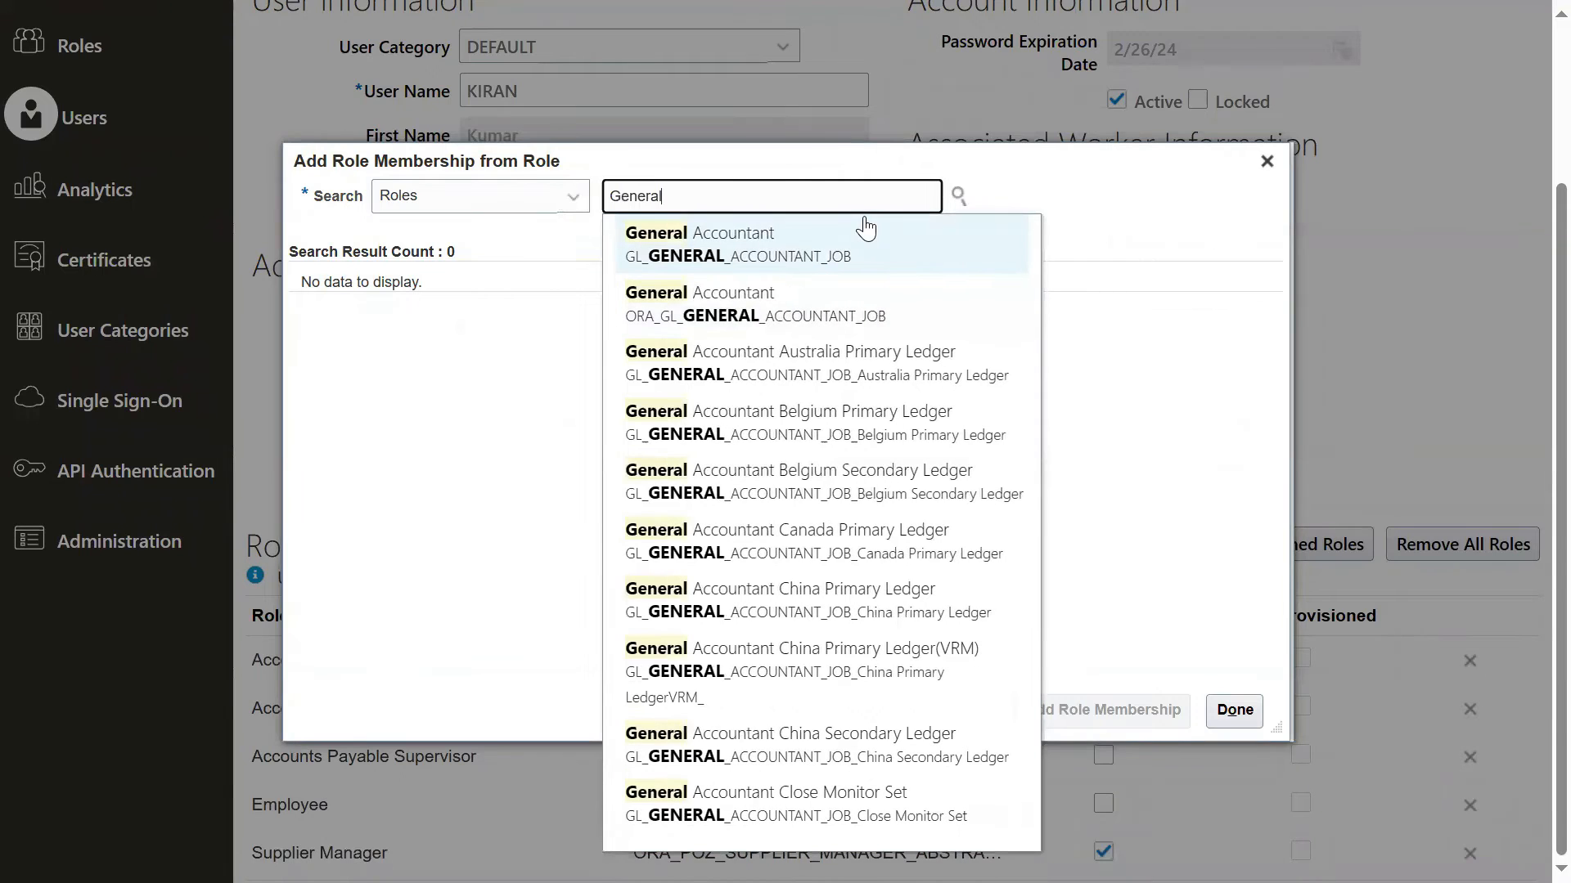
left_click(691, 320)
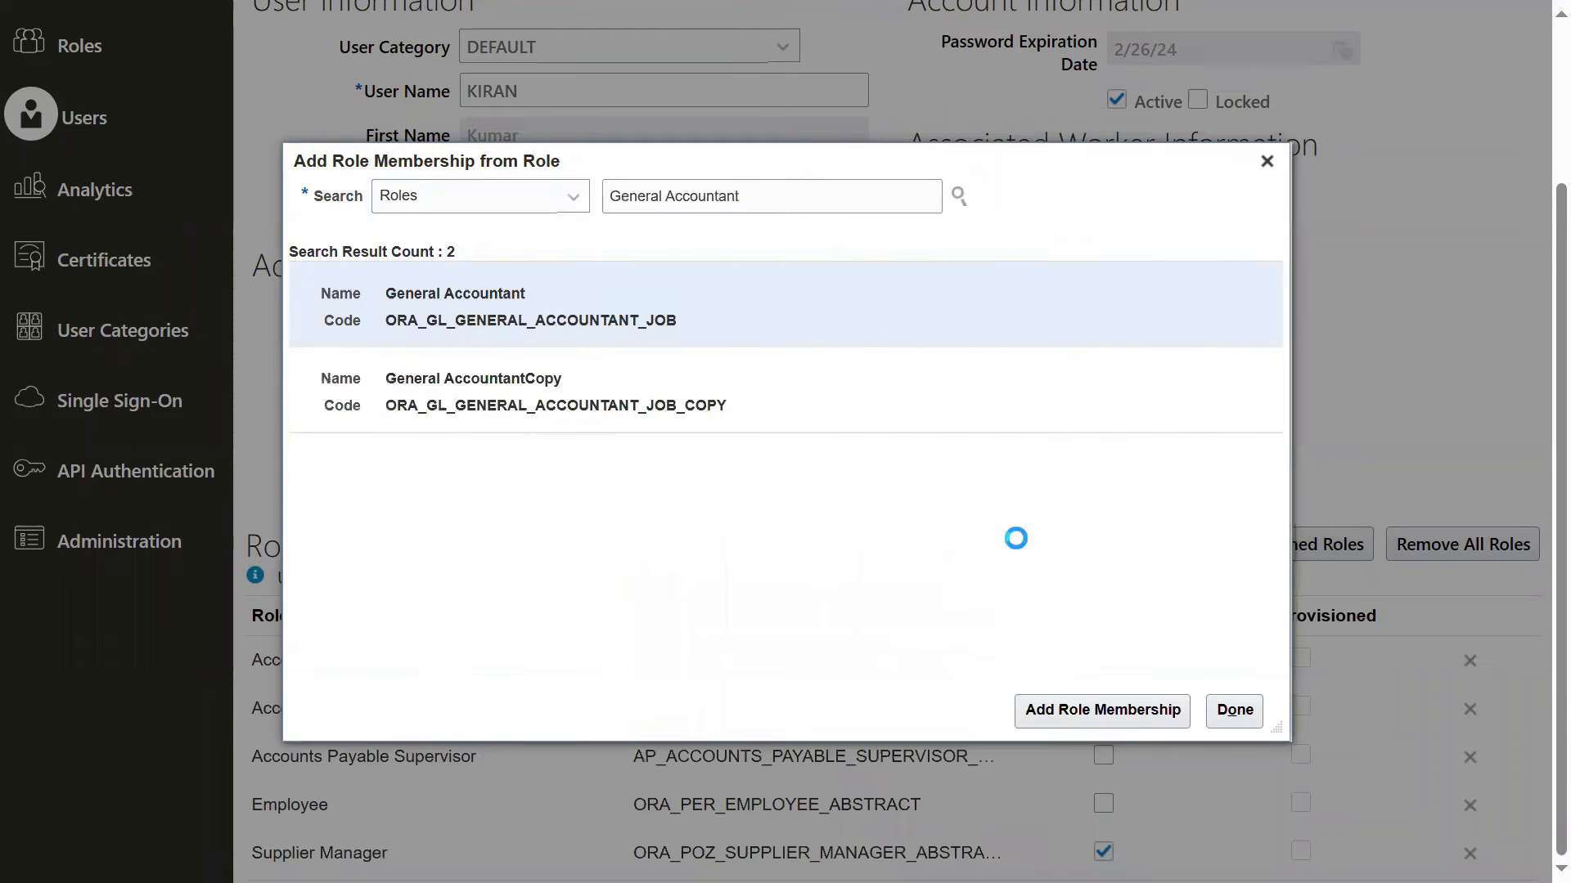
left_click(1034, 711)
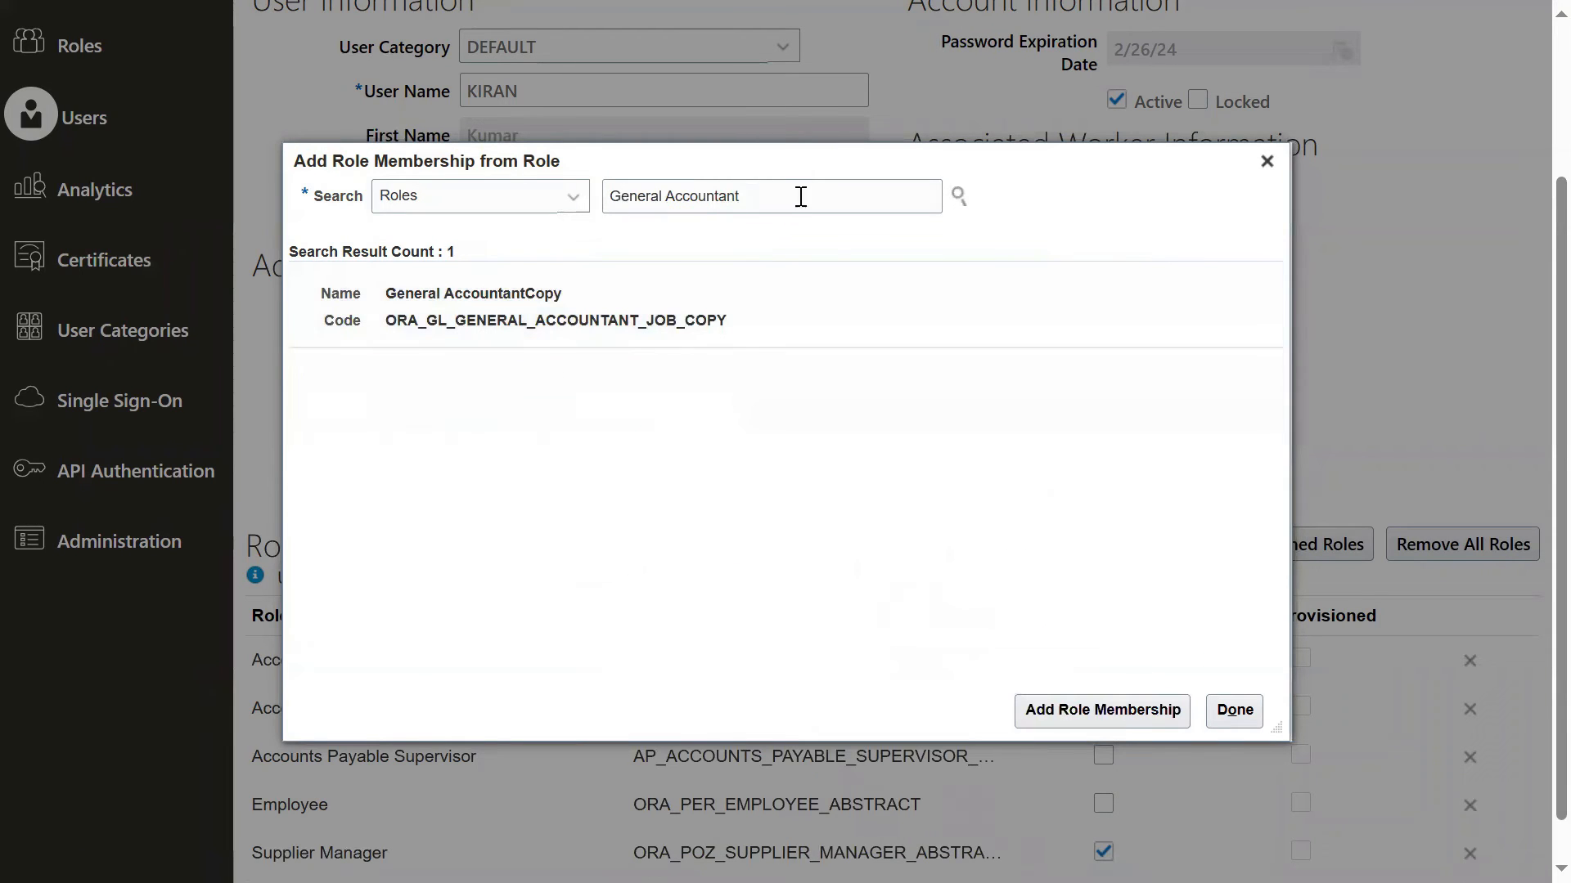
Step: Add the General Accounting Manager role with code ORA_GL_GENERAL_ACCOUNTING_MANAGER_JOB and finish adding role memberships
left_click(869, 196)
key("BackSpace")
key("BackSpace")
key("BackSpace")
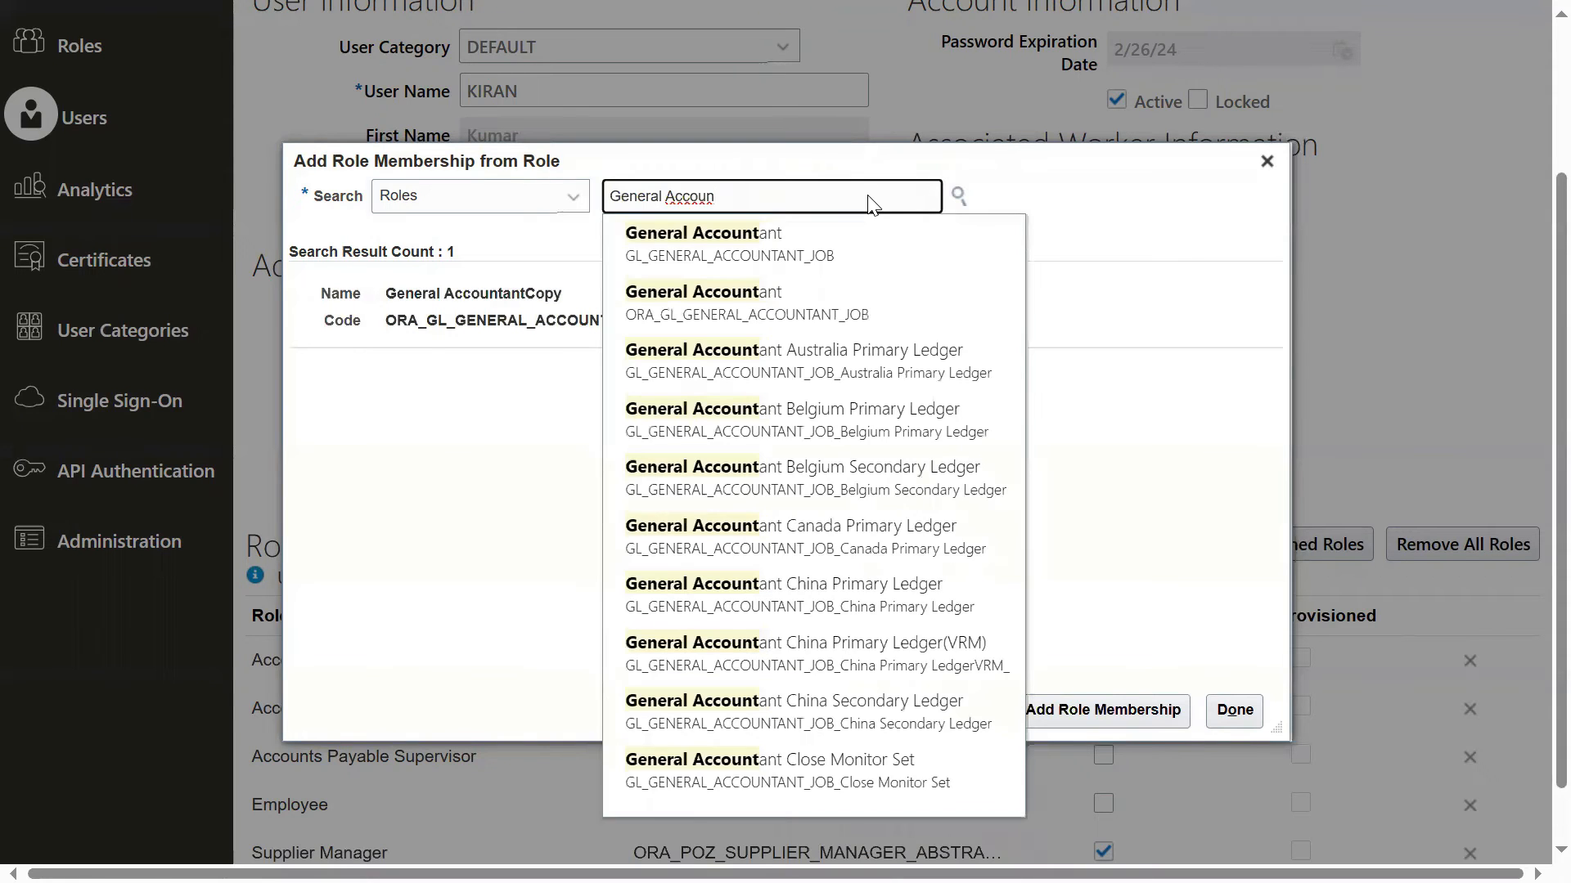
type("ting m")
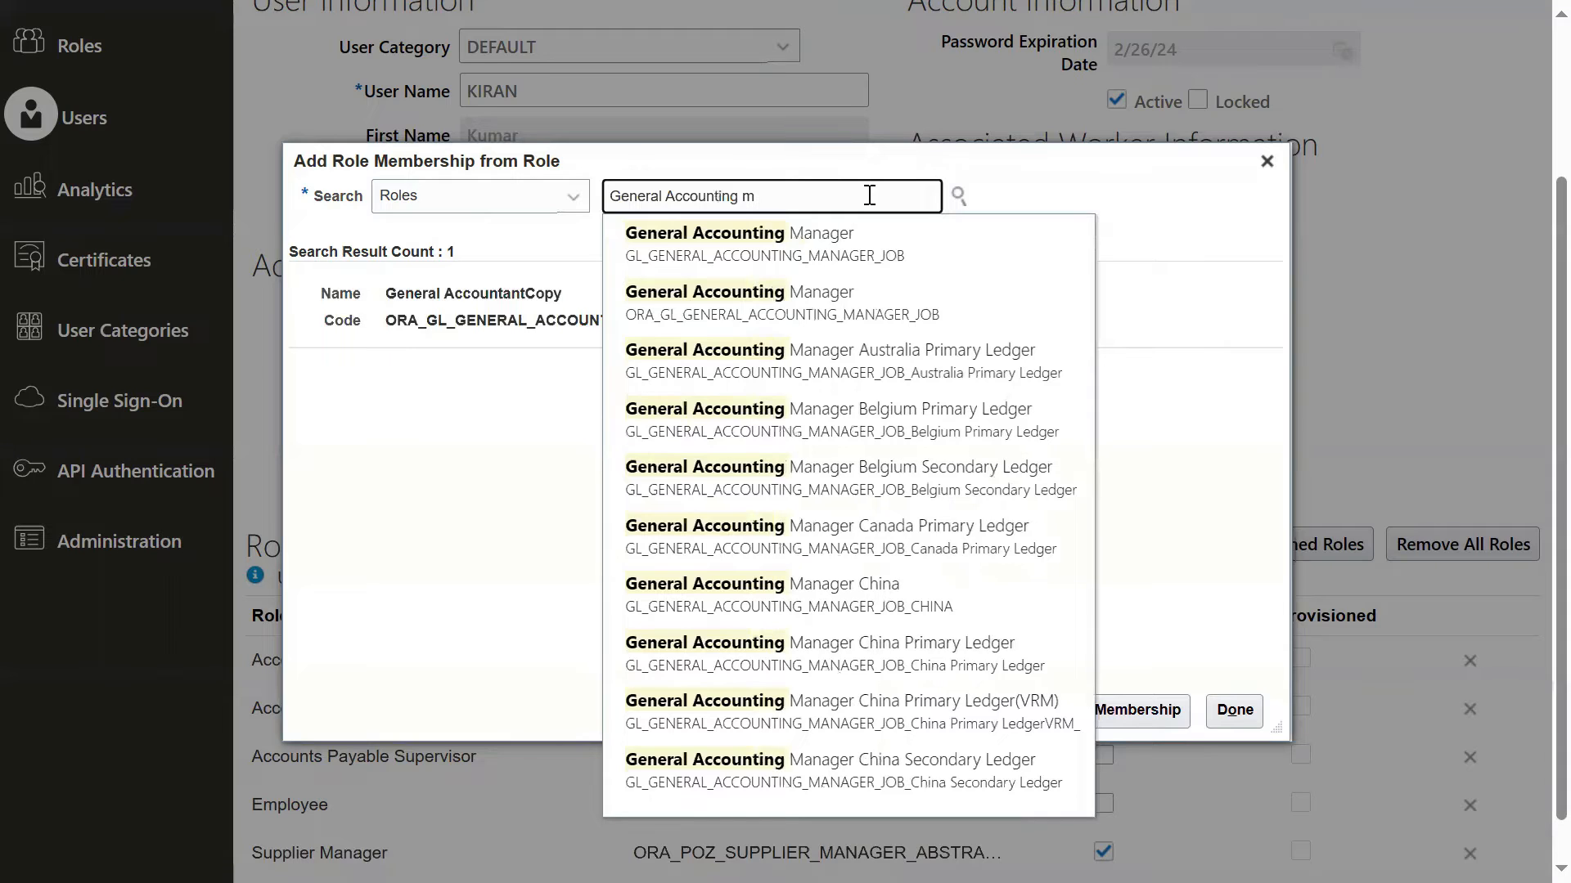
left_click(698, 319)
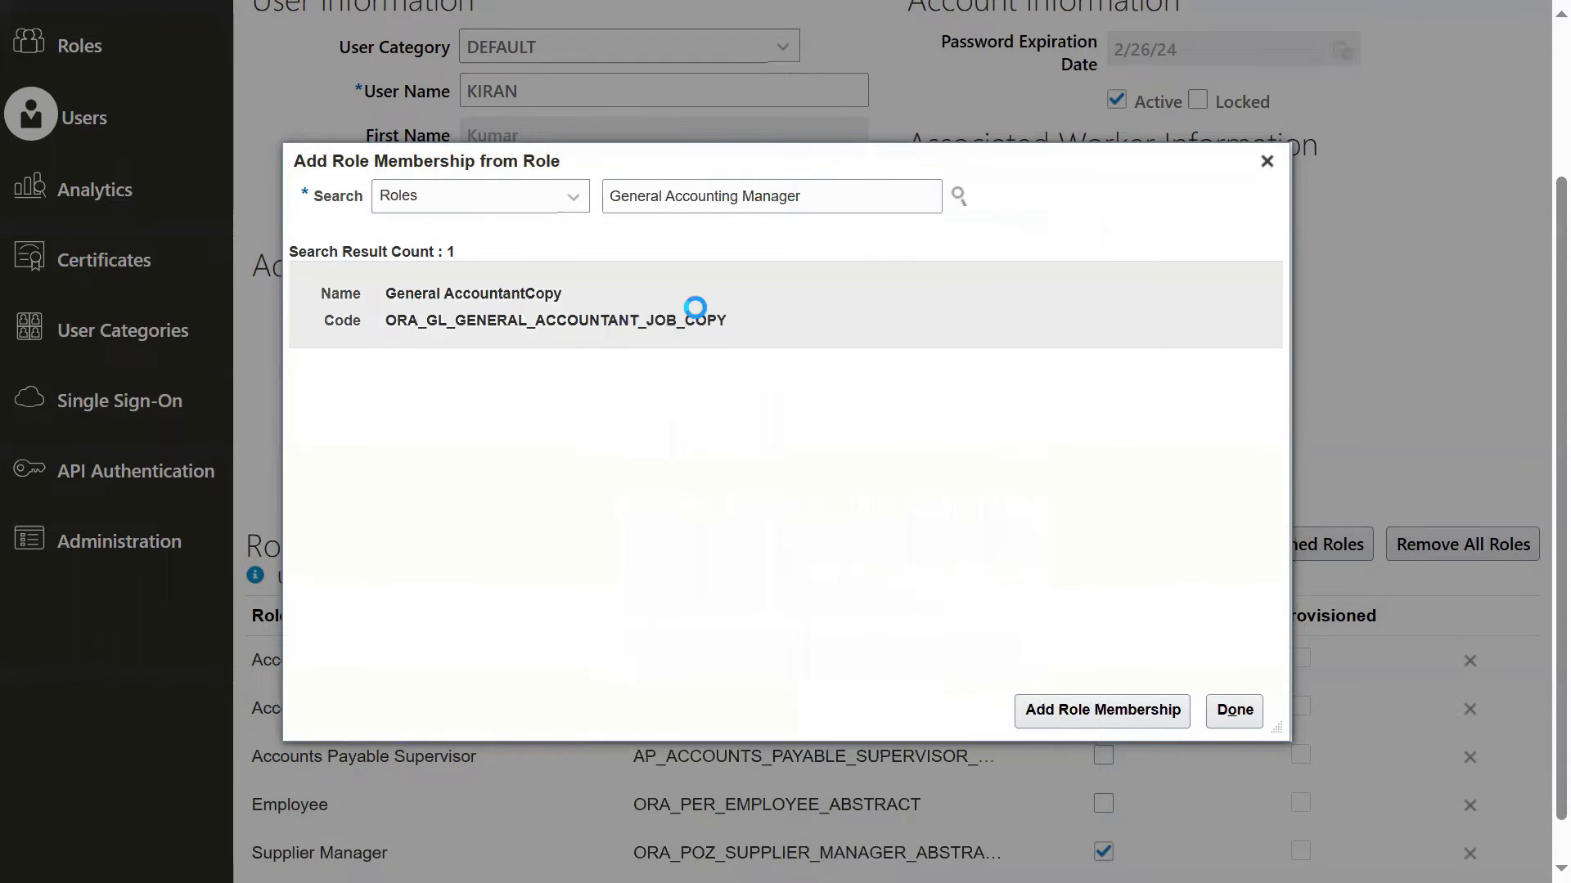
left_click(1059, 711)
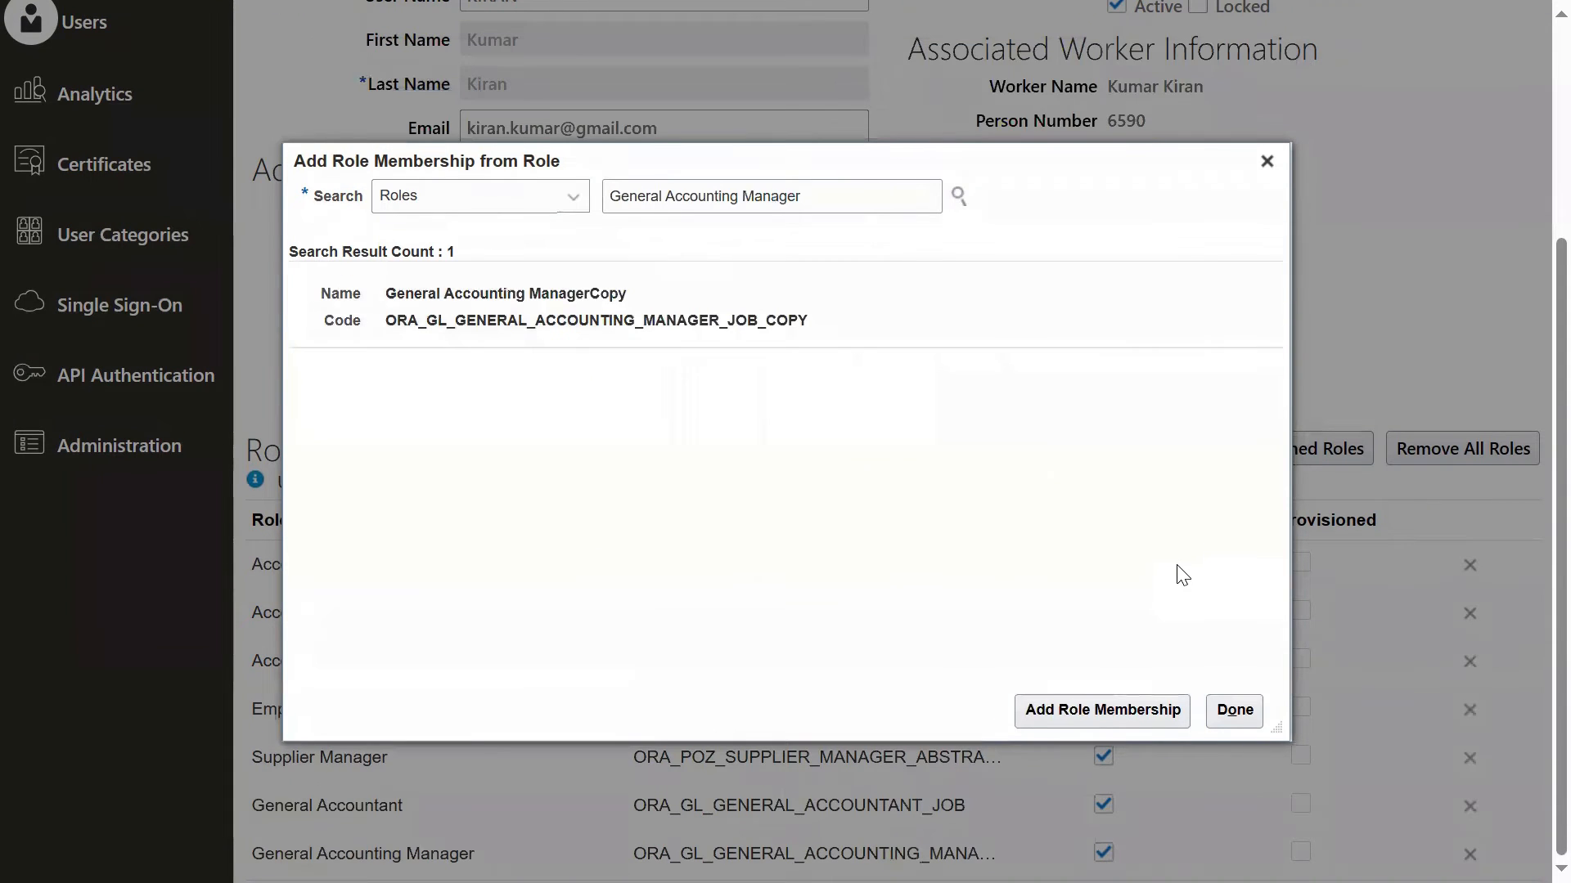
left_click(1235, 711)
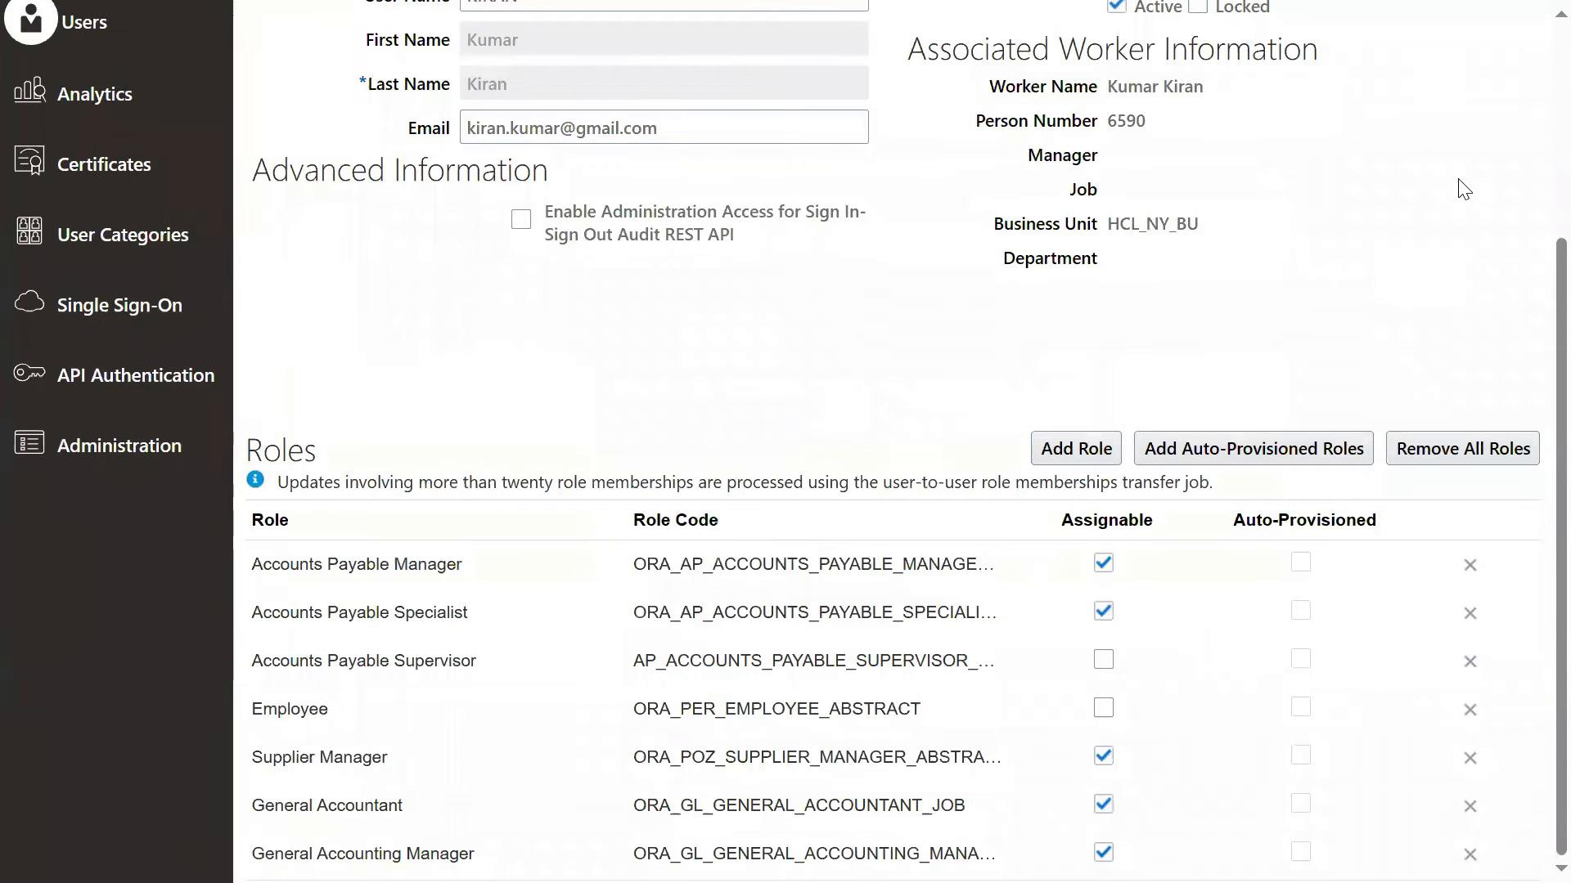
Step: Save the edited user account and close its account details
scroll(1521, 163, "up", 4)
left_click(1295, 108)
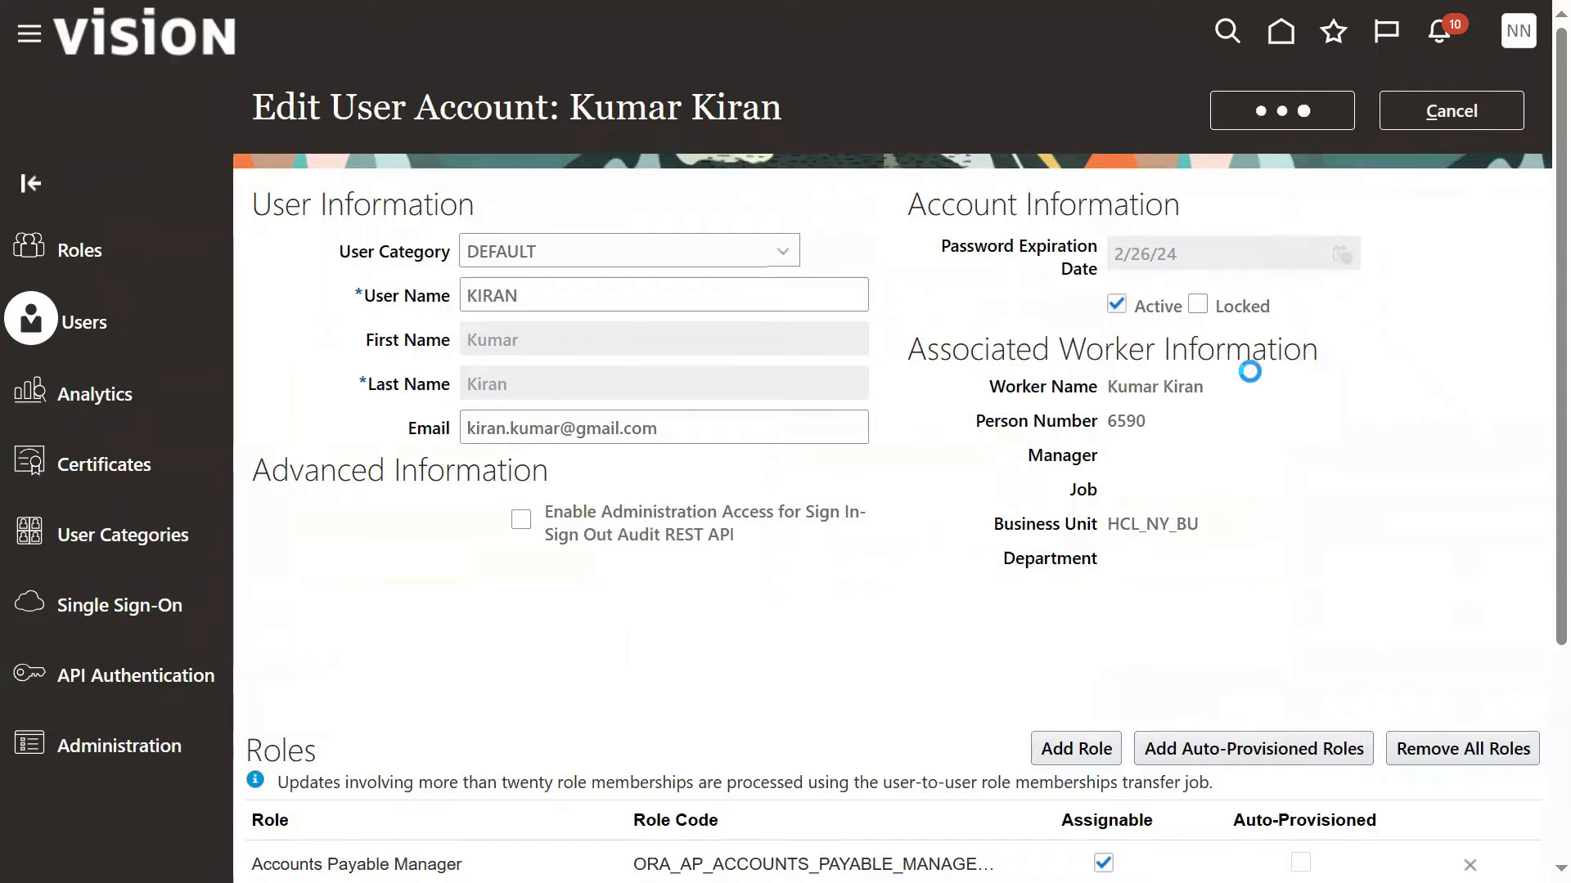
left_click(1413, 122)
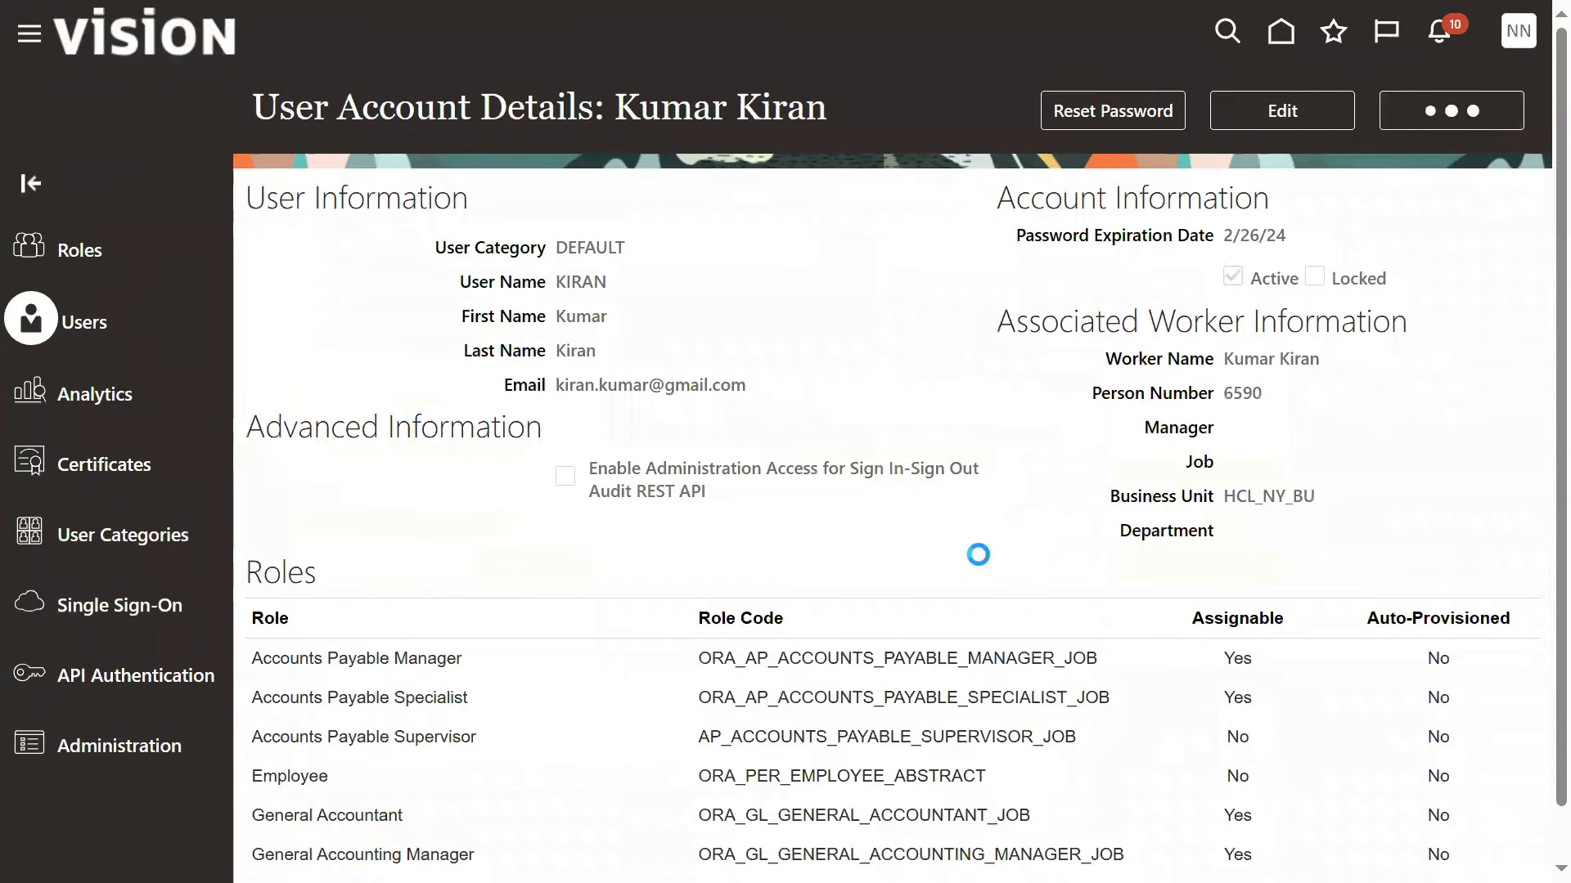
Step: Go to the Financials setup, search its tasks for DATA ACC and open Manage Data Access for Users
left_click(1519, 31)
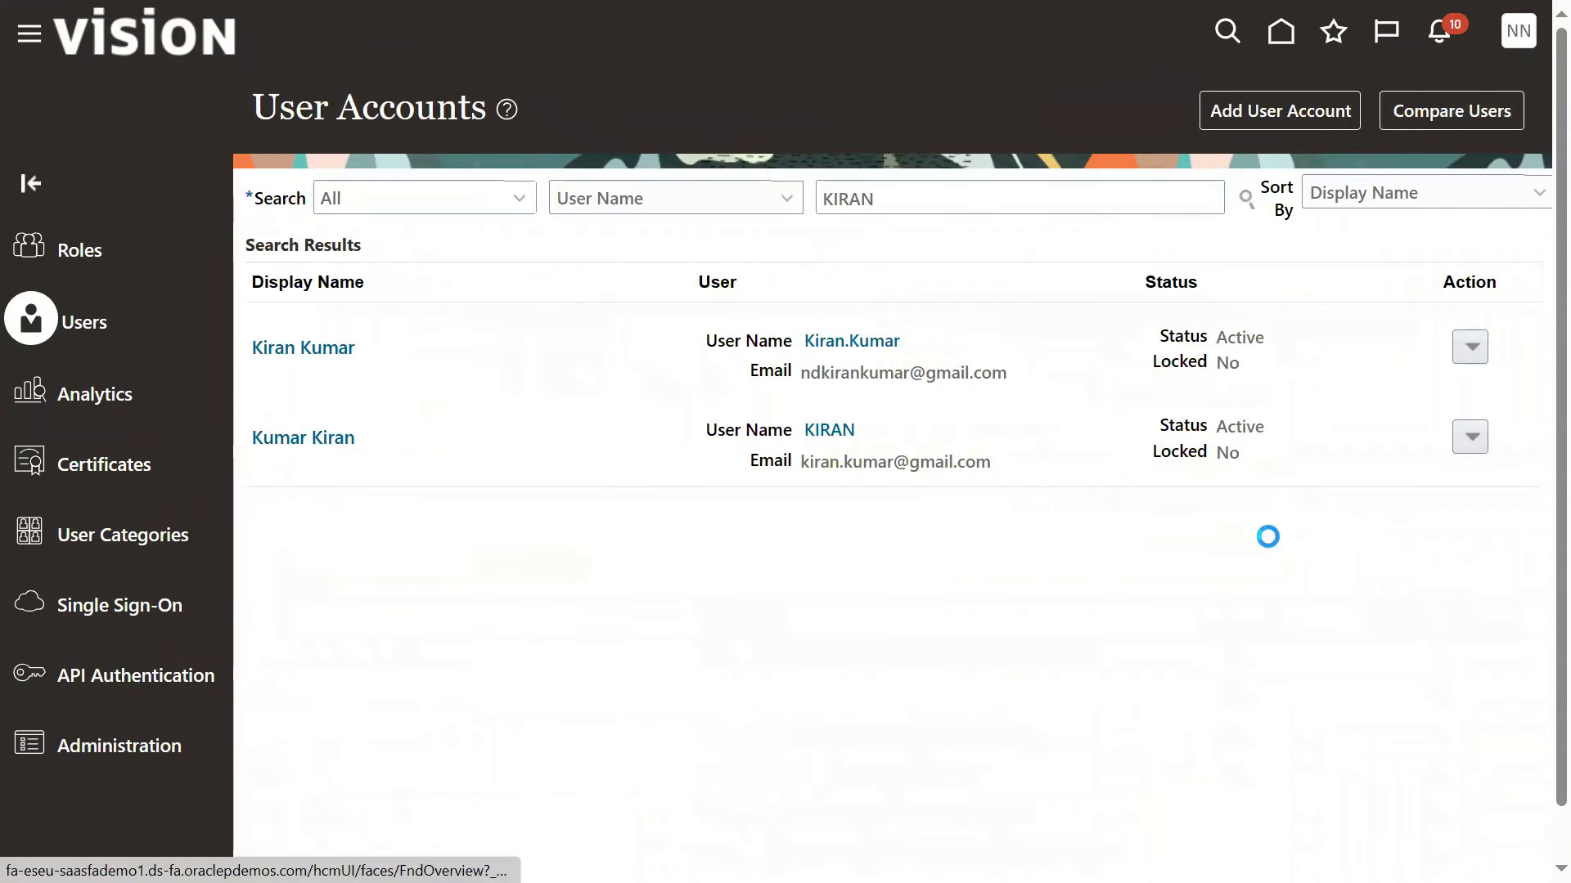
left_click(1043, 399)
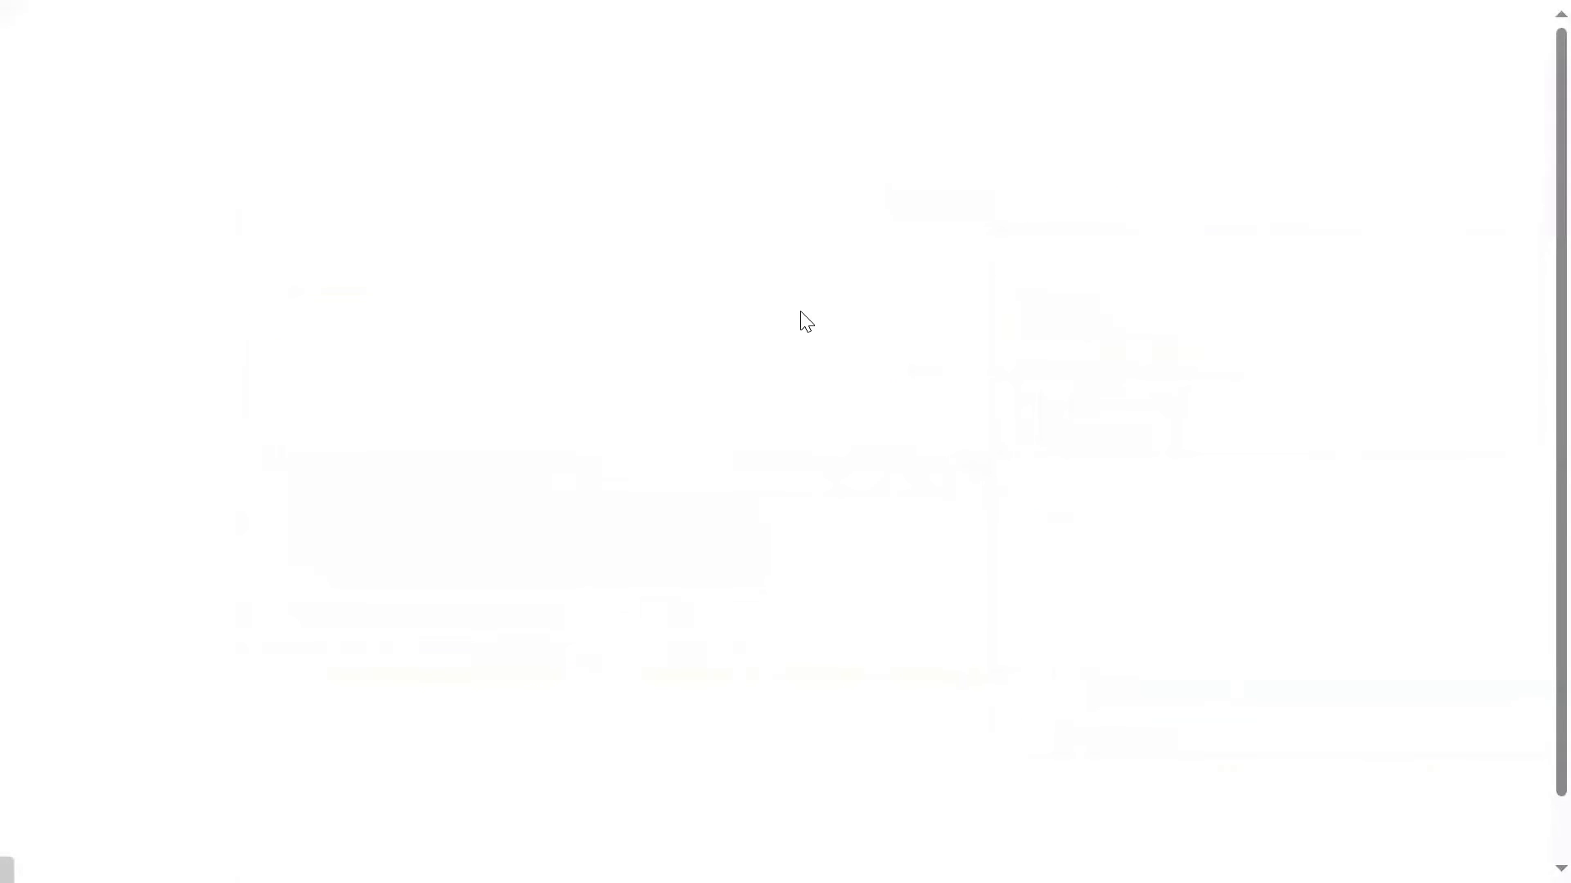
left_click(817, 187)
type("DATA ACC")
left_click(799, 266)
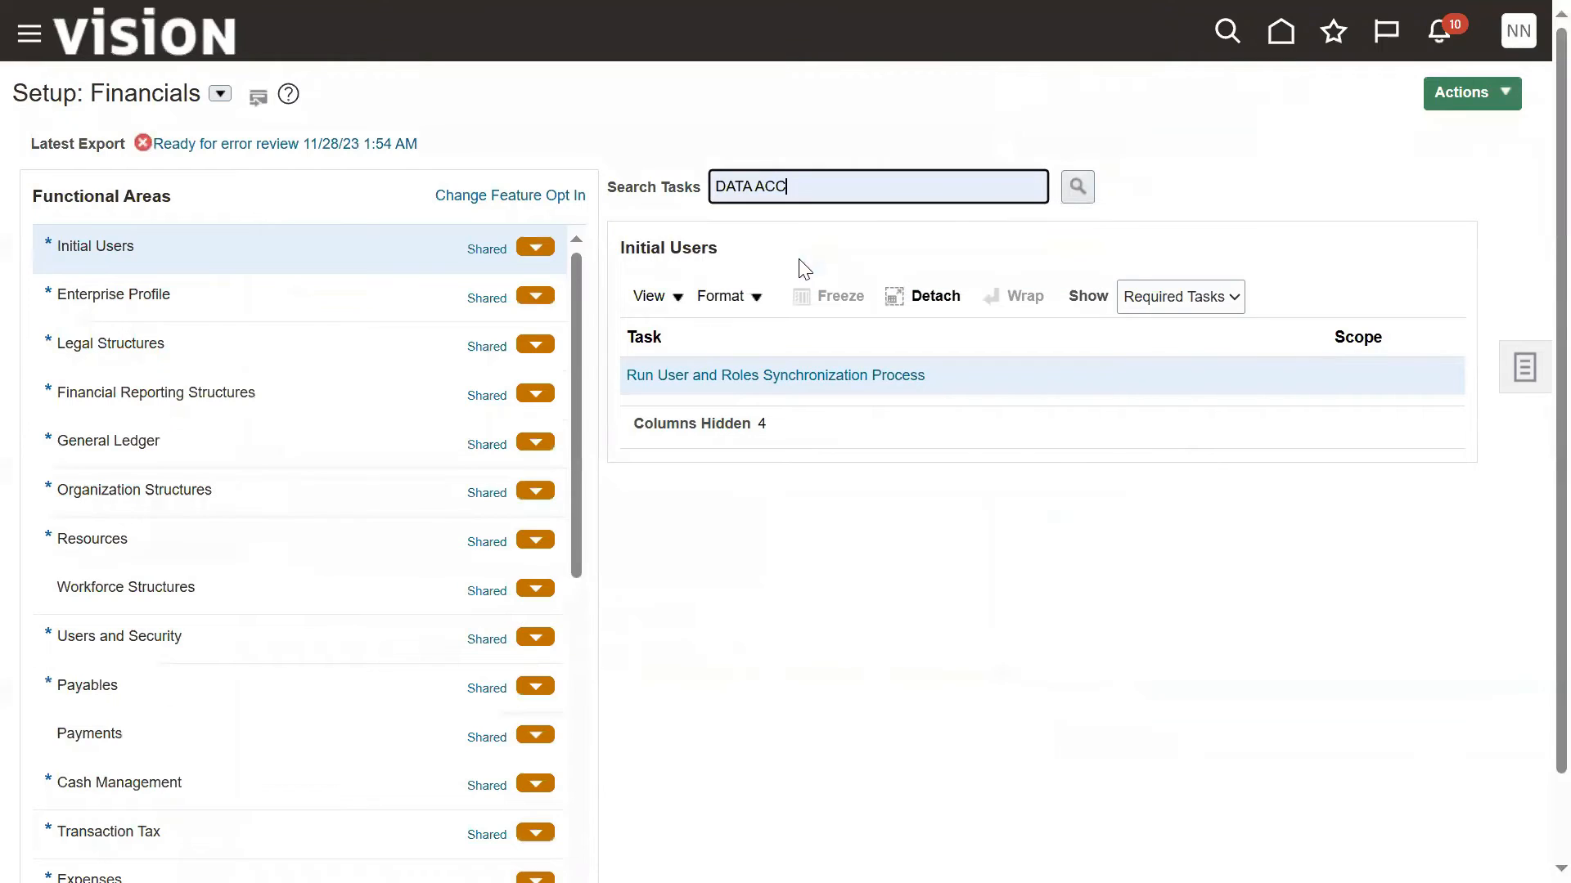
left_click(1077, 186)
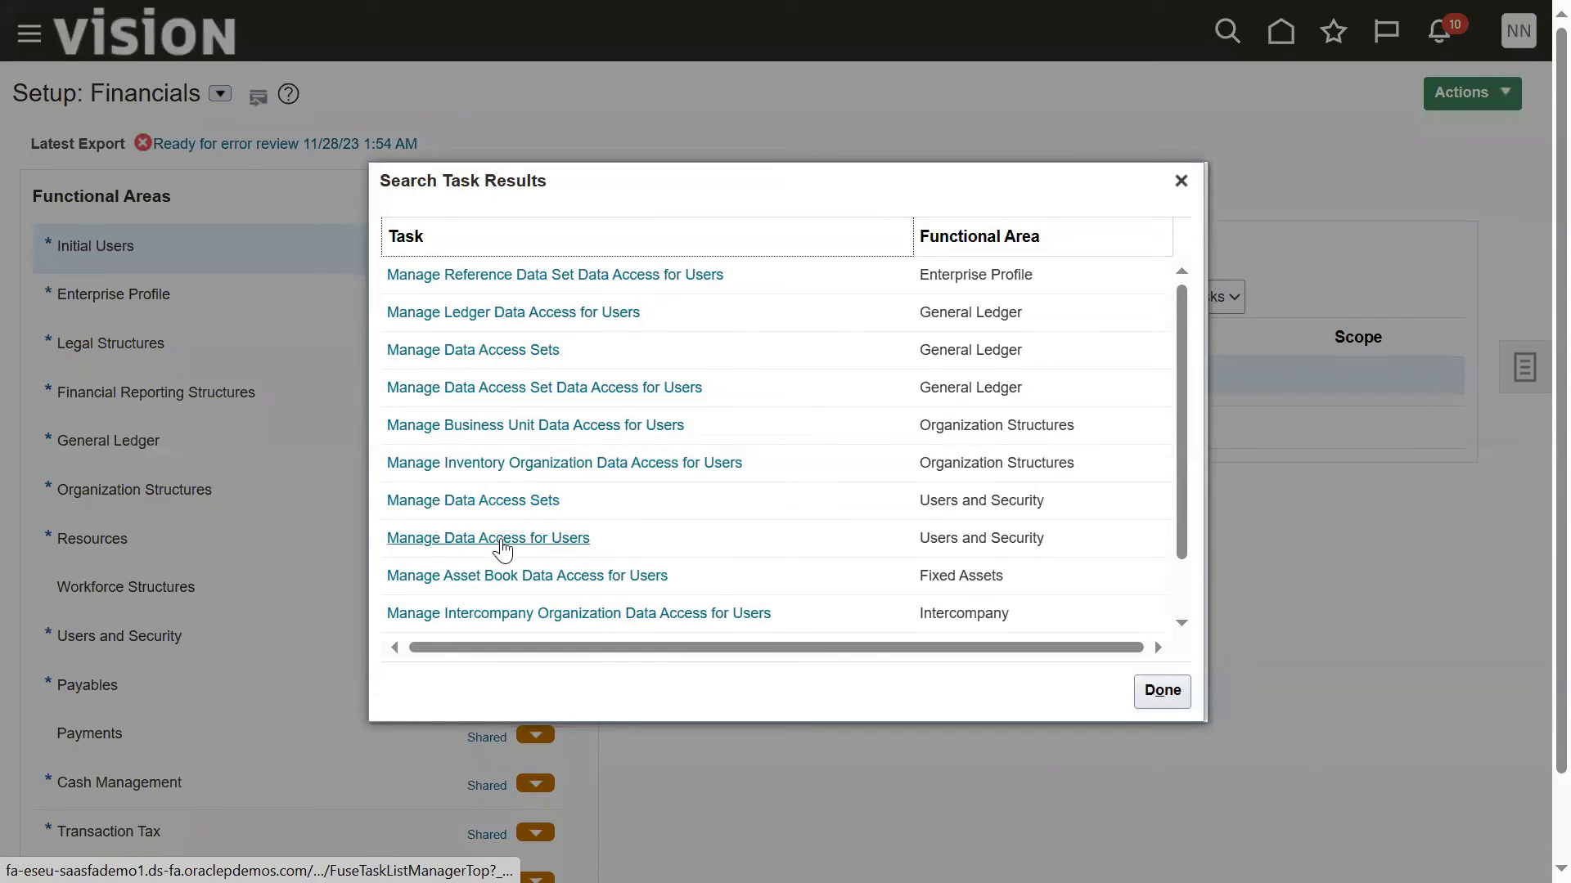
left_click(501, 541)
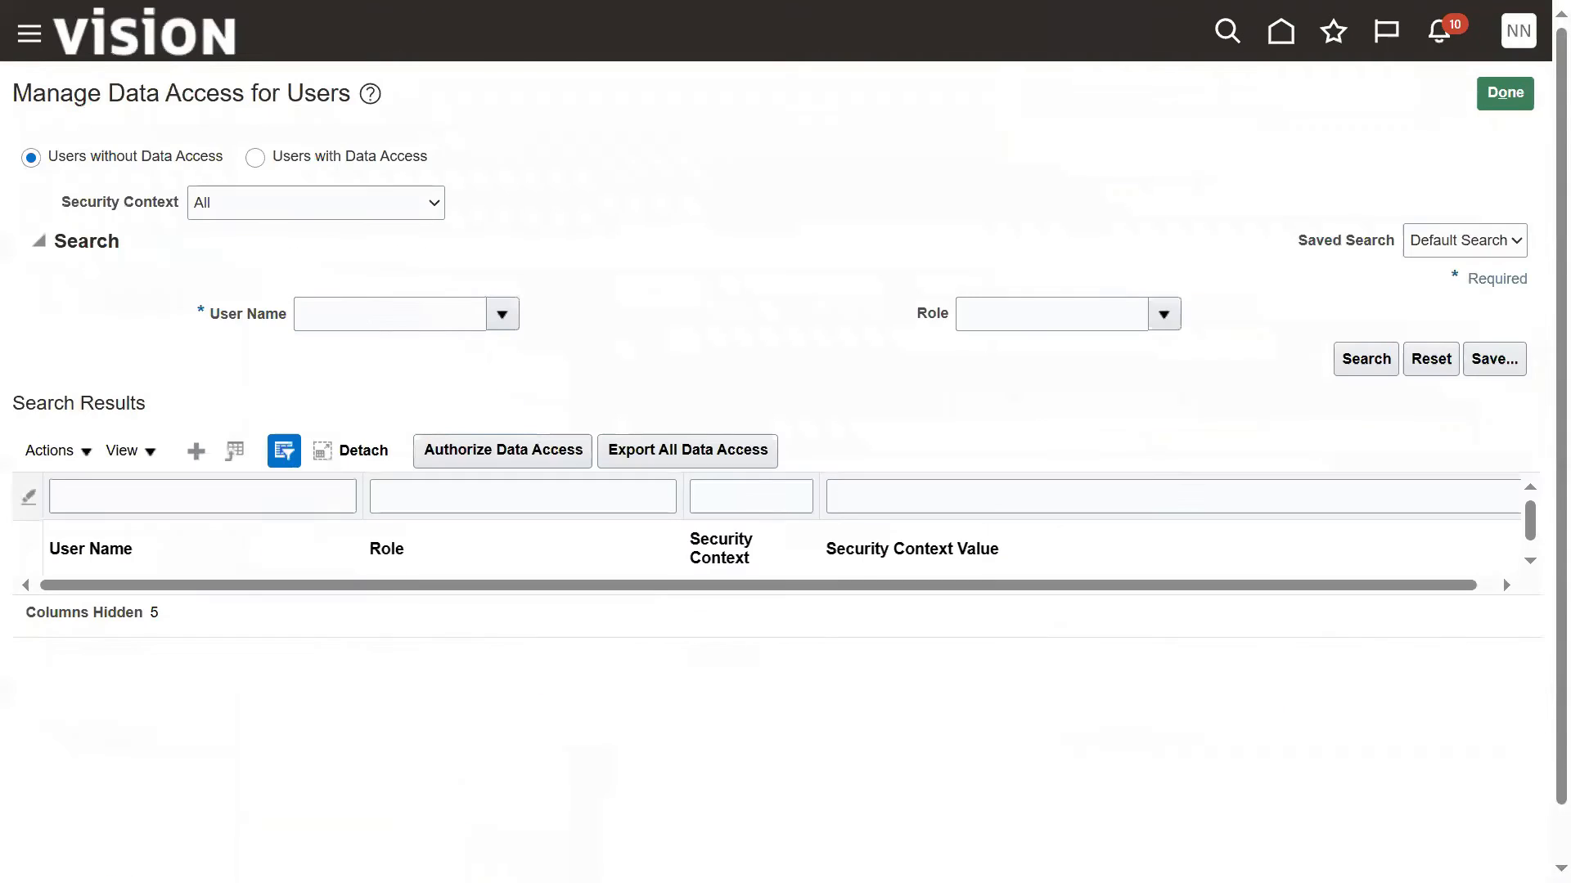
Step: Search the users with data access by the payables user's user name
left_click(358, 163)
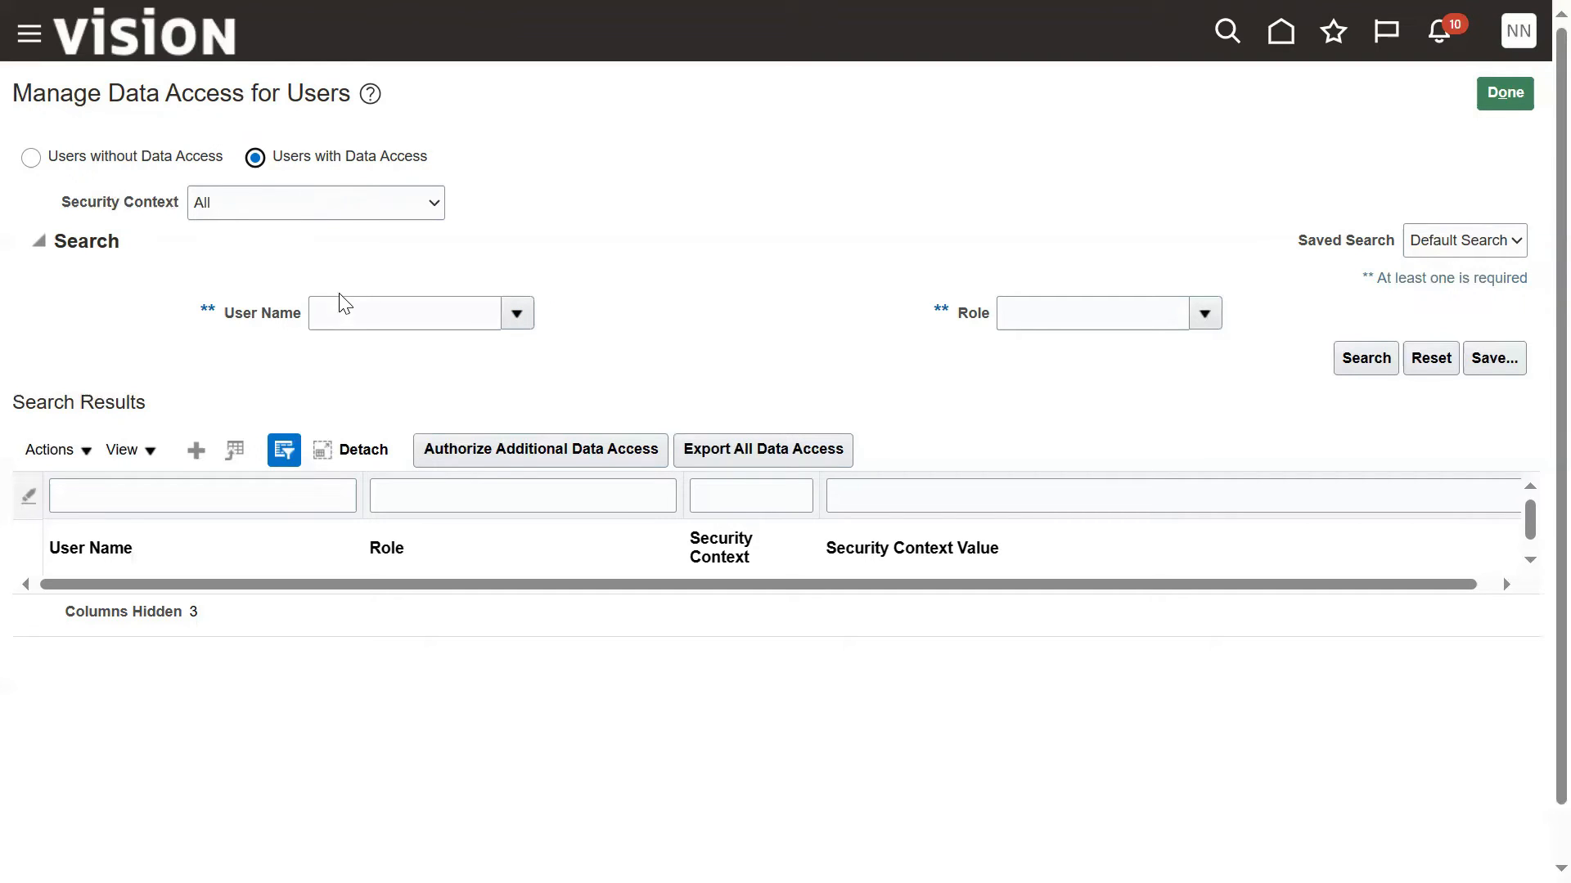
left_click(352, 316)
type("KIRAN")
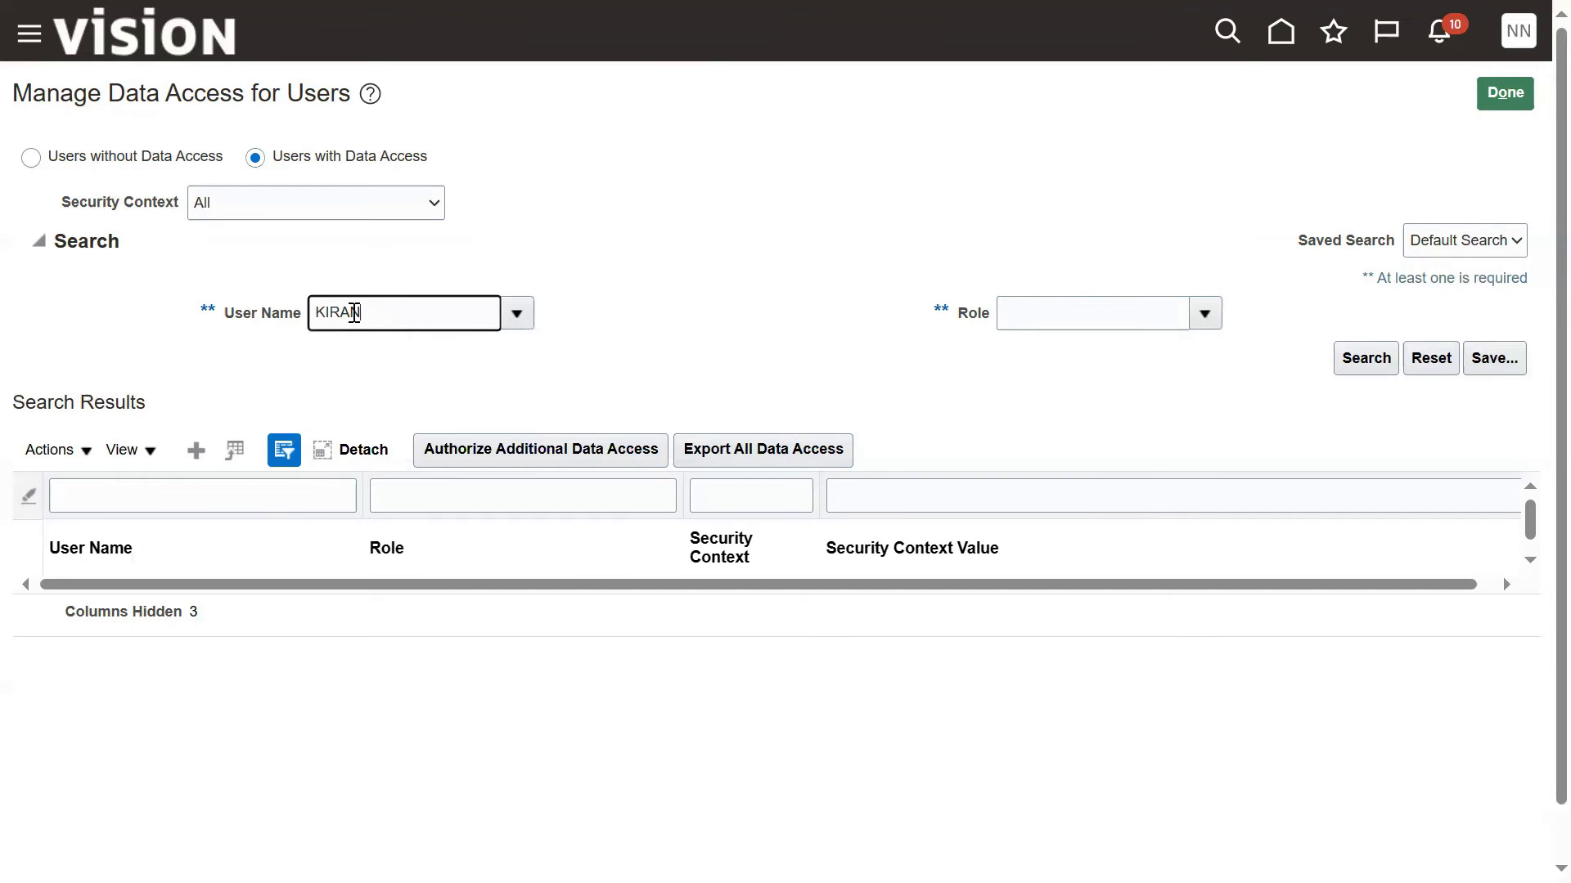
key("Tab")
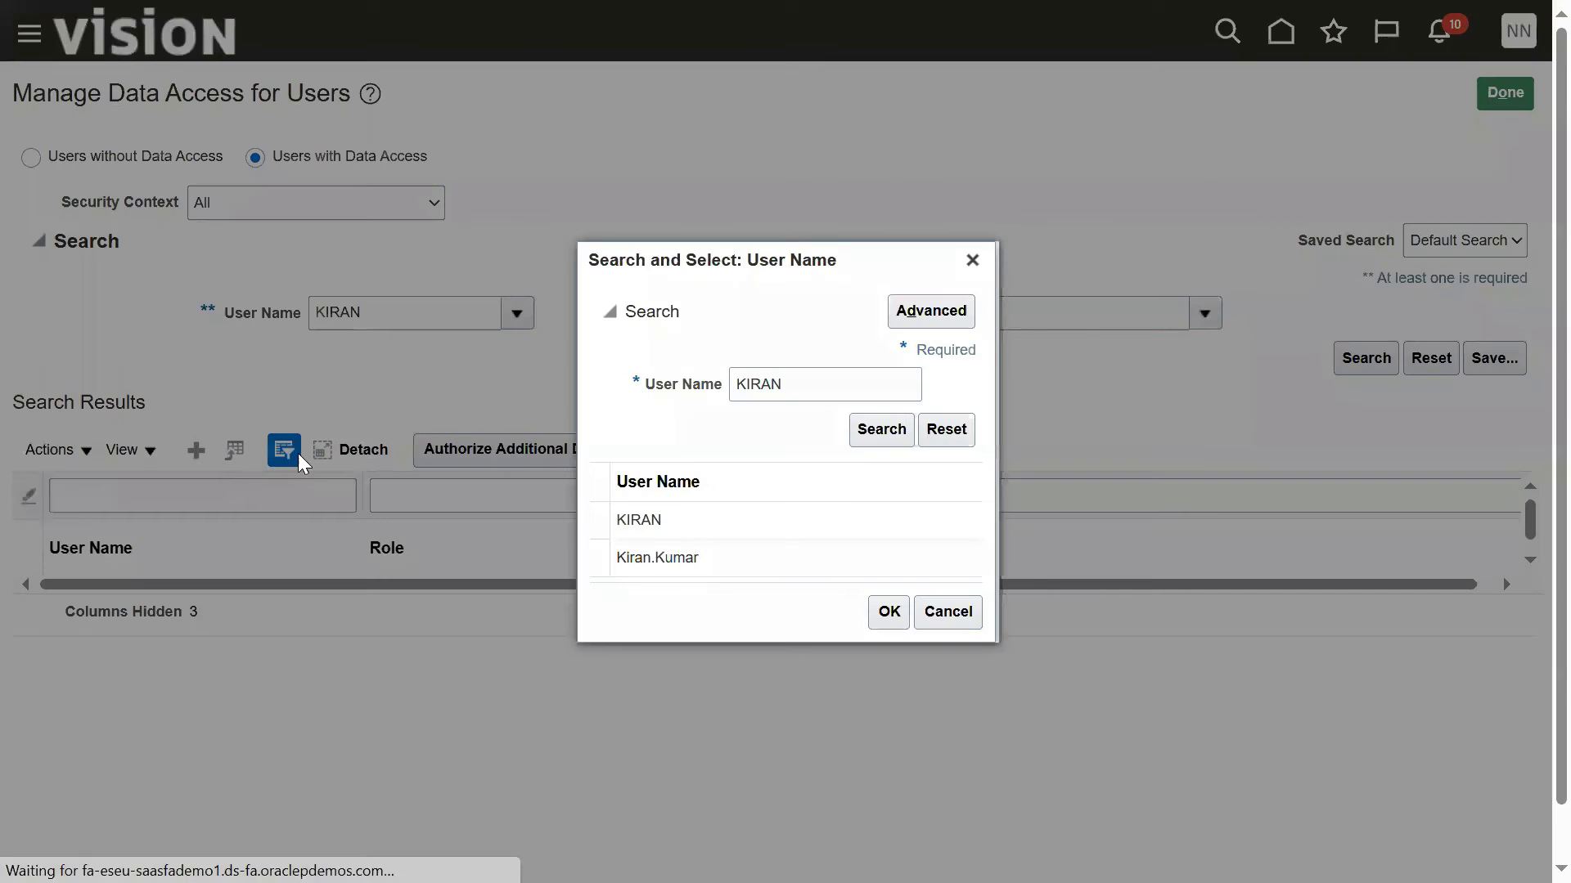
left_click(788, 515)
left_click(888, 612)
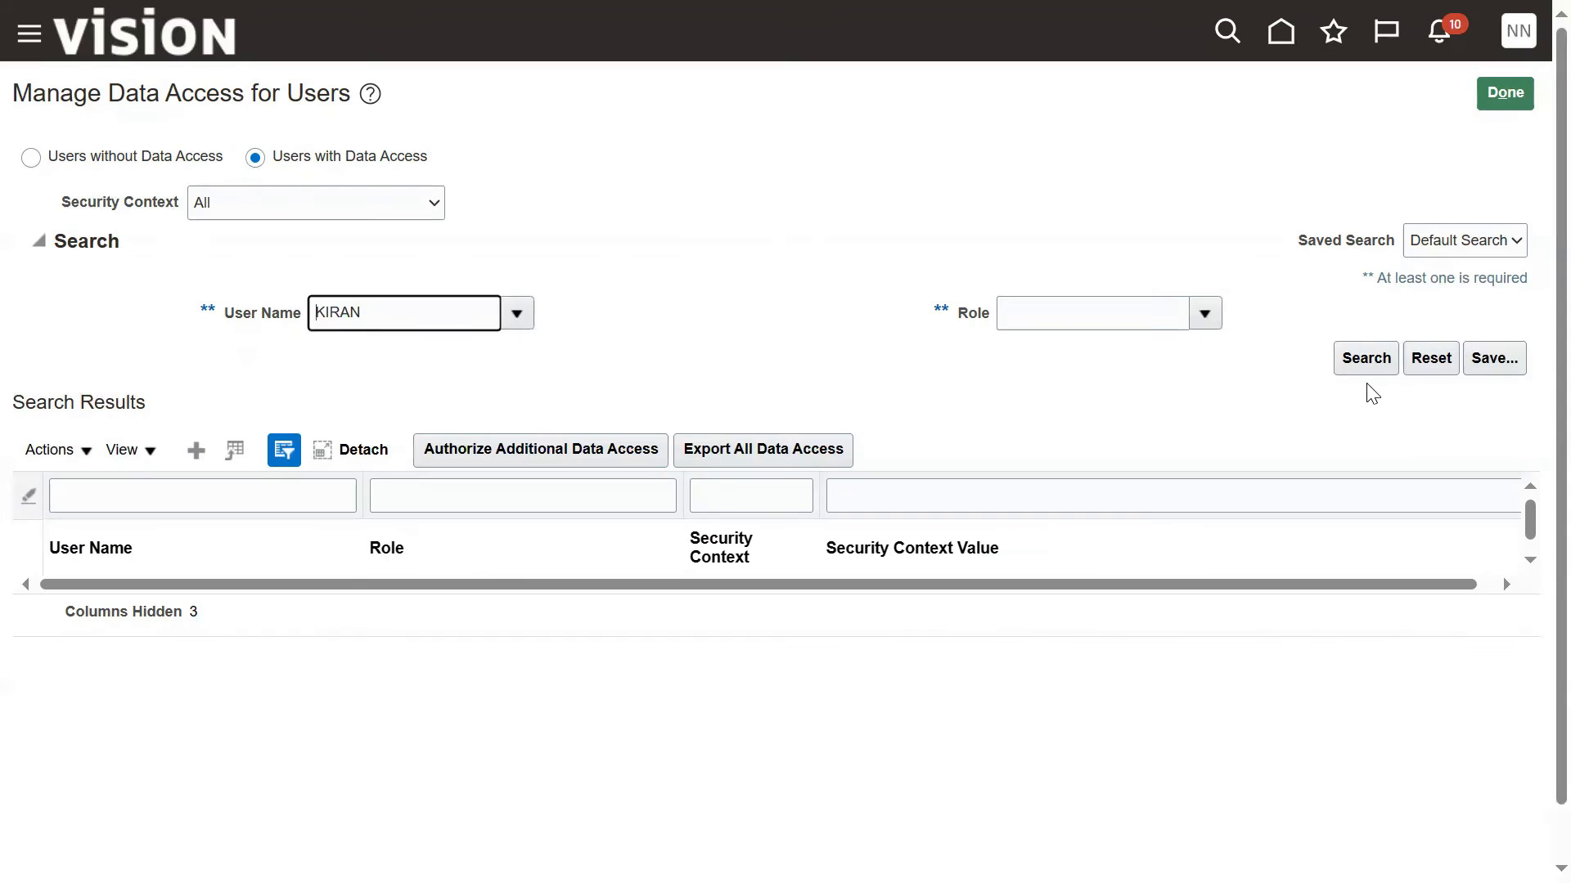
left_click(1362, 356)
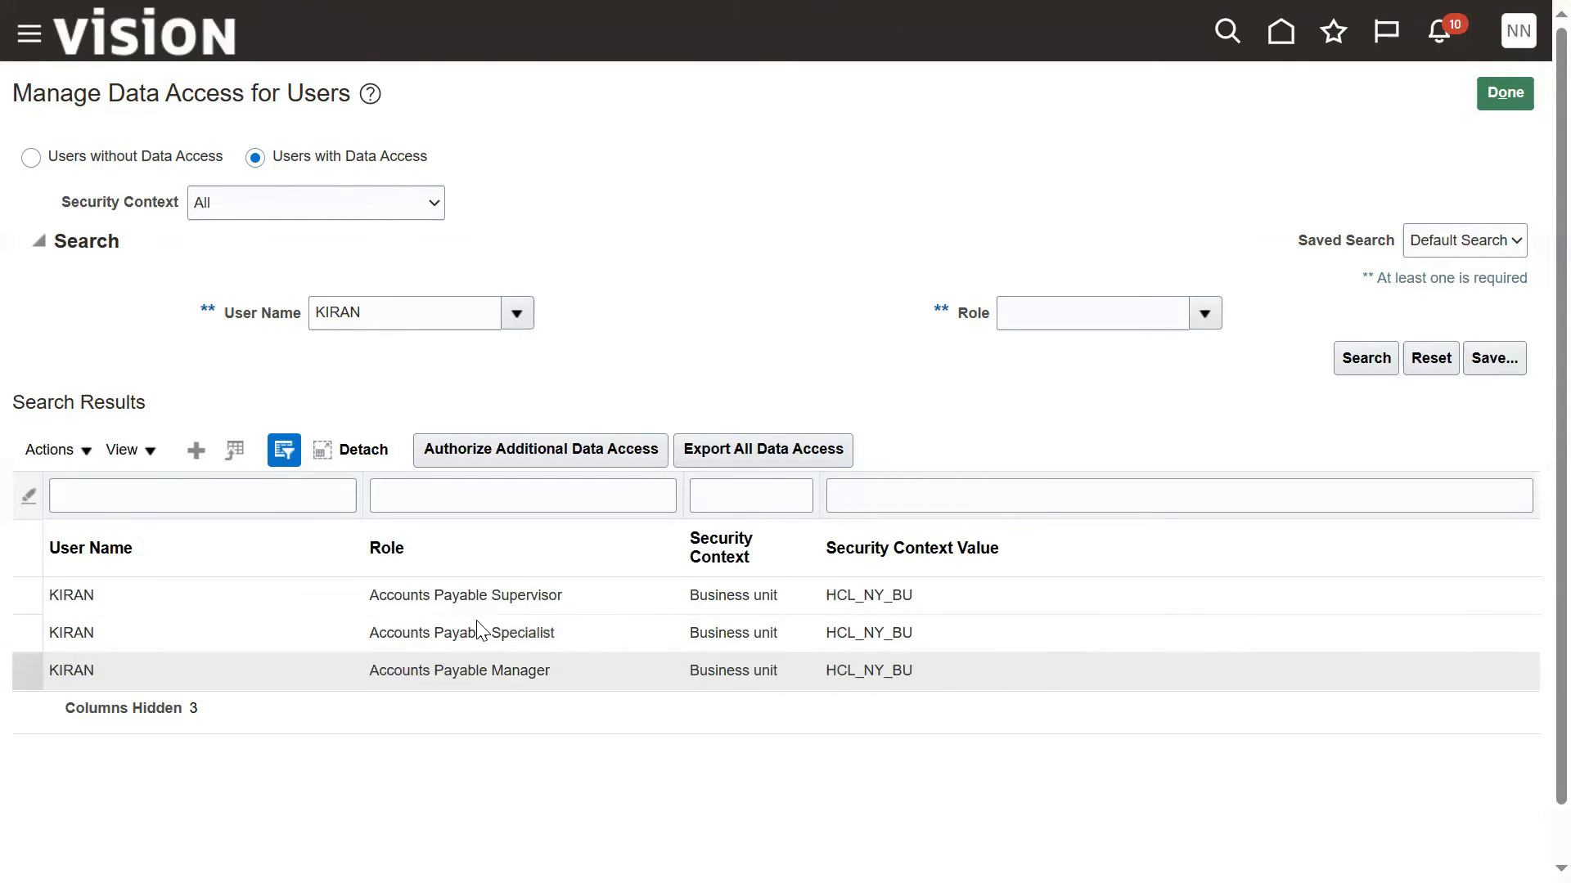
Step: Create a new data access row for the payables user with the General Accountant role
left_click(196, 451)
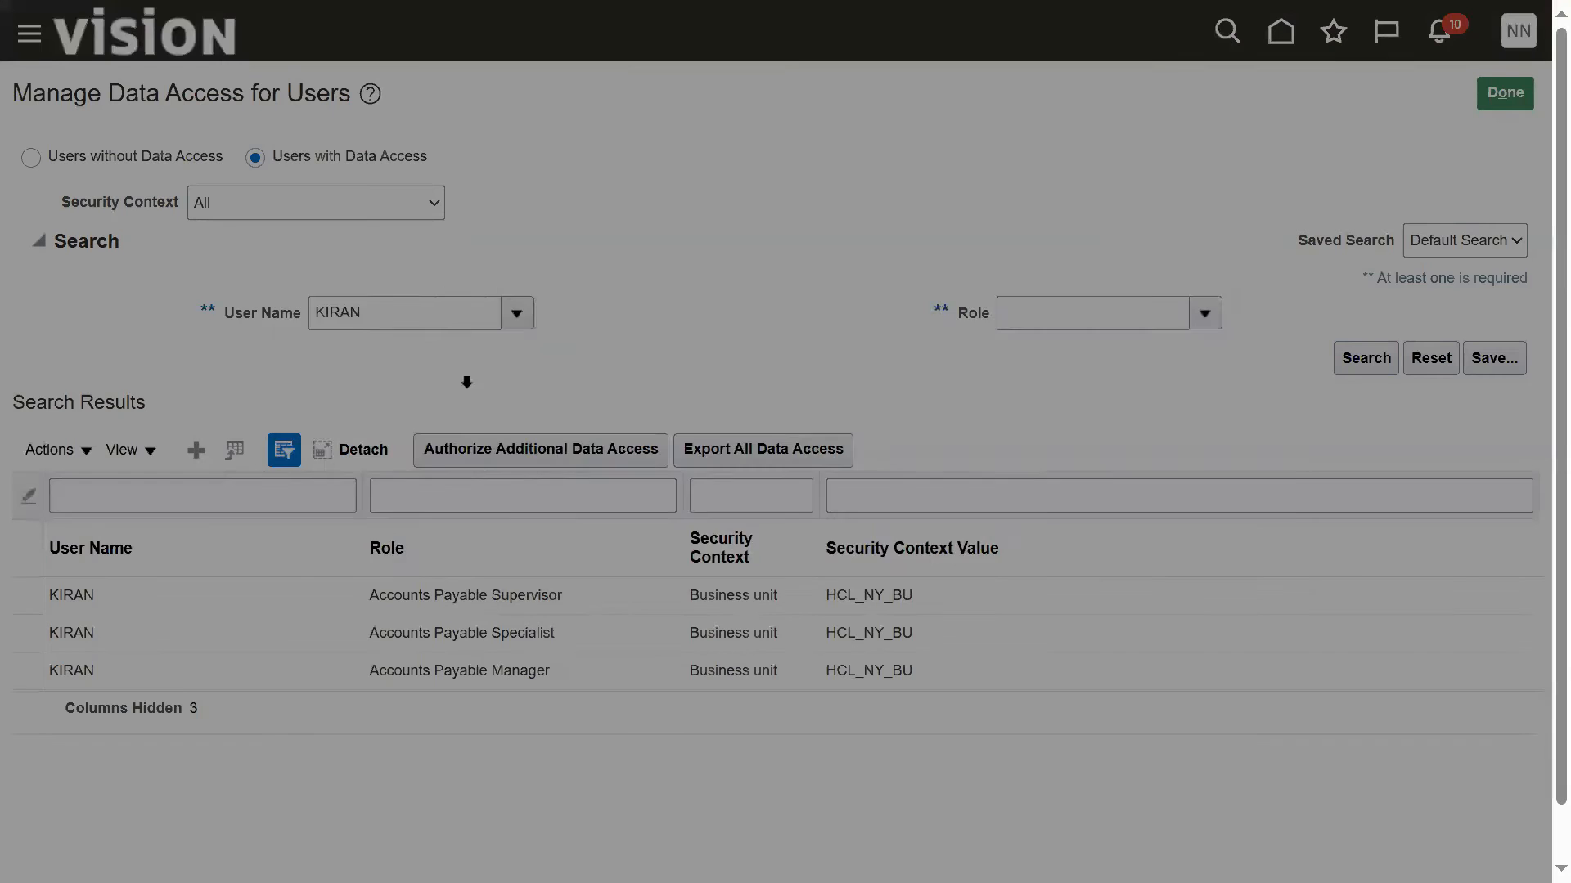
left_click(371, 463)
type("KIRAN")
left_click(370, 502)
left_click(562, 465)
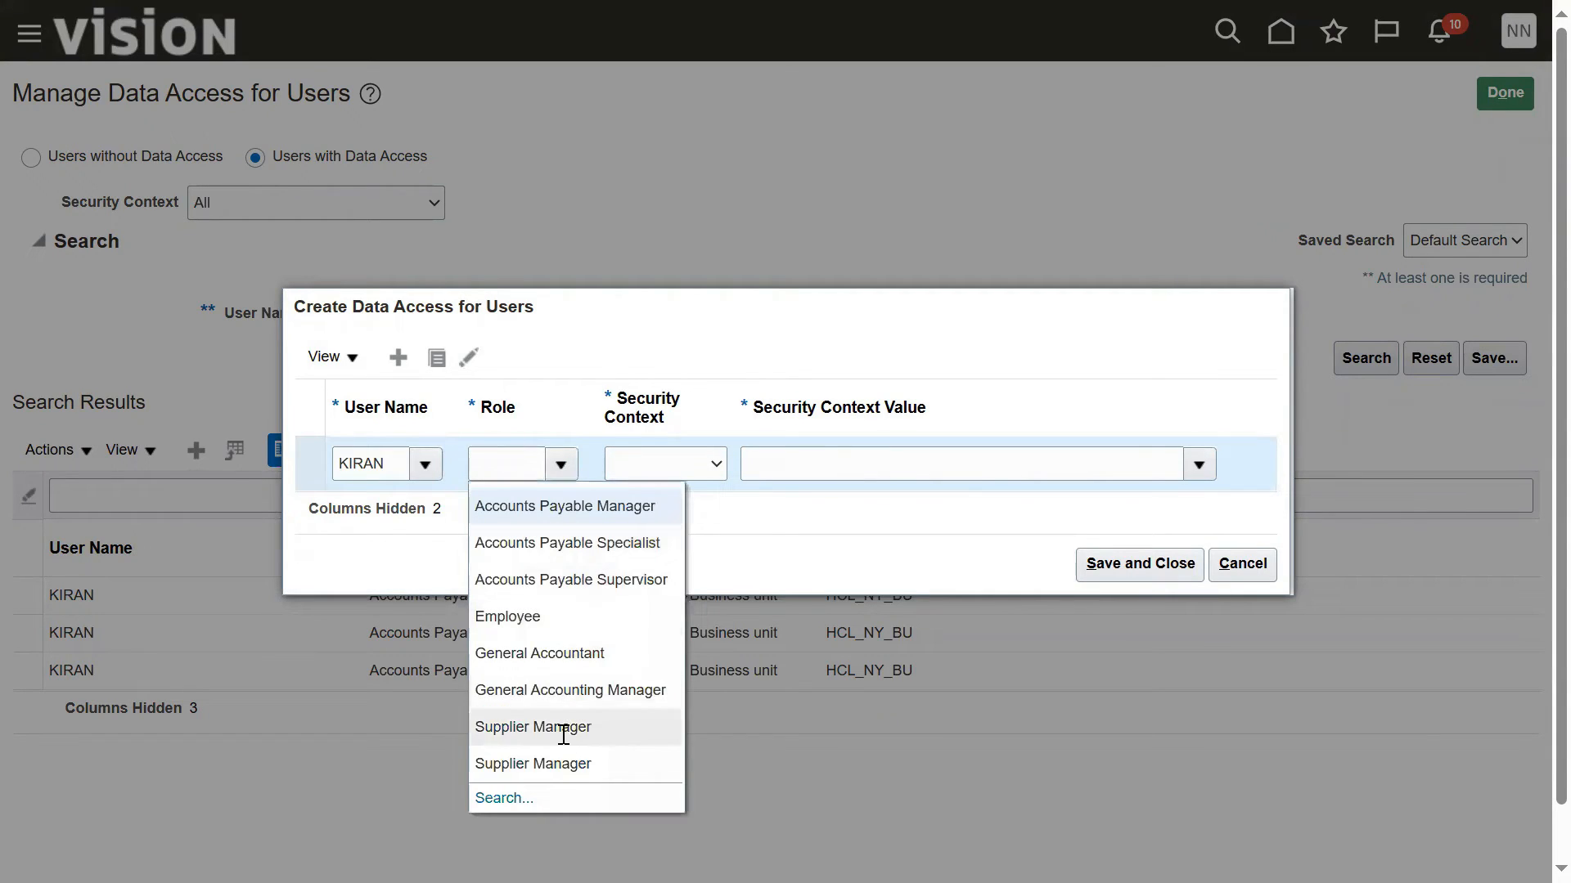
left_click(561, 653)
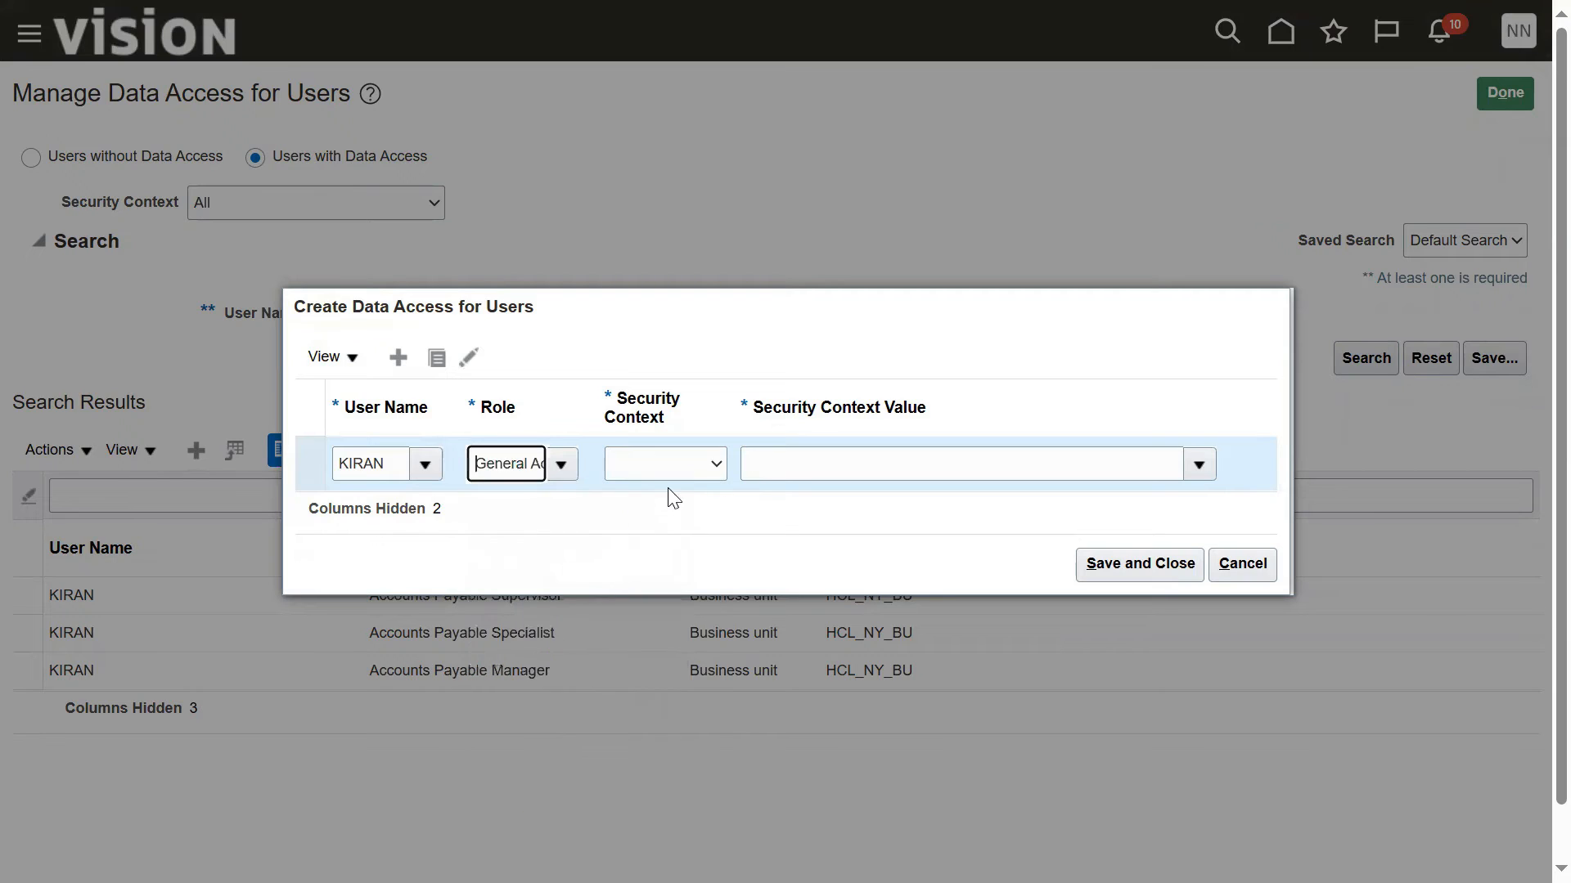
Step: Compare the security contexts offered for the General Accountant role with those for Accounts Payable Manager
left_click(687, 464)
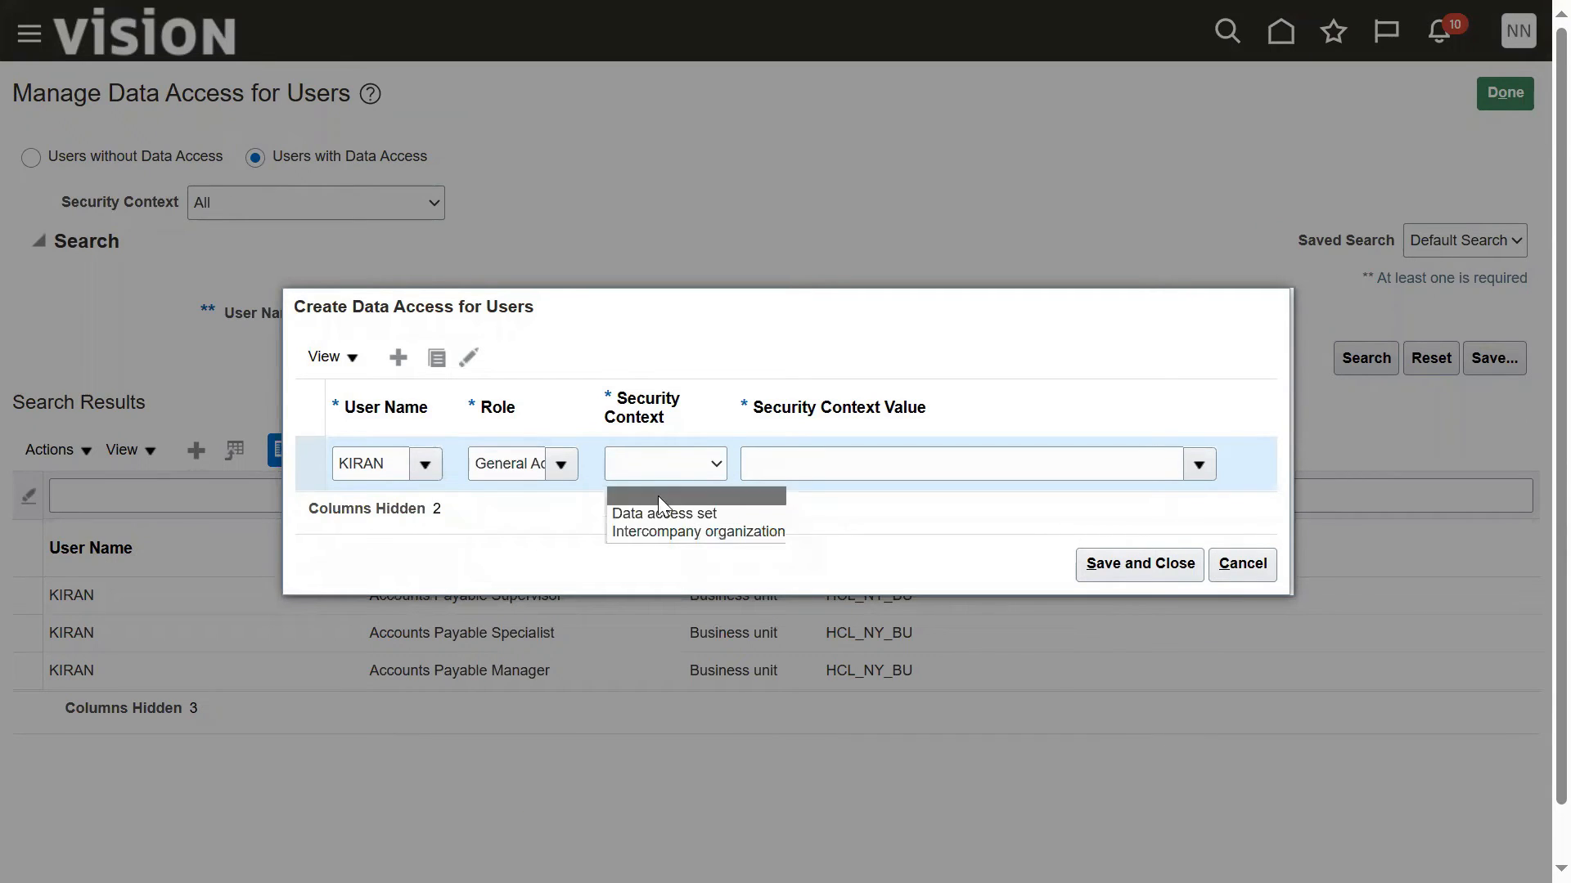
left_click(566, 463)
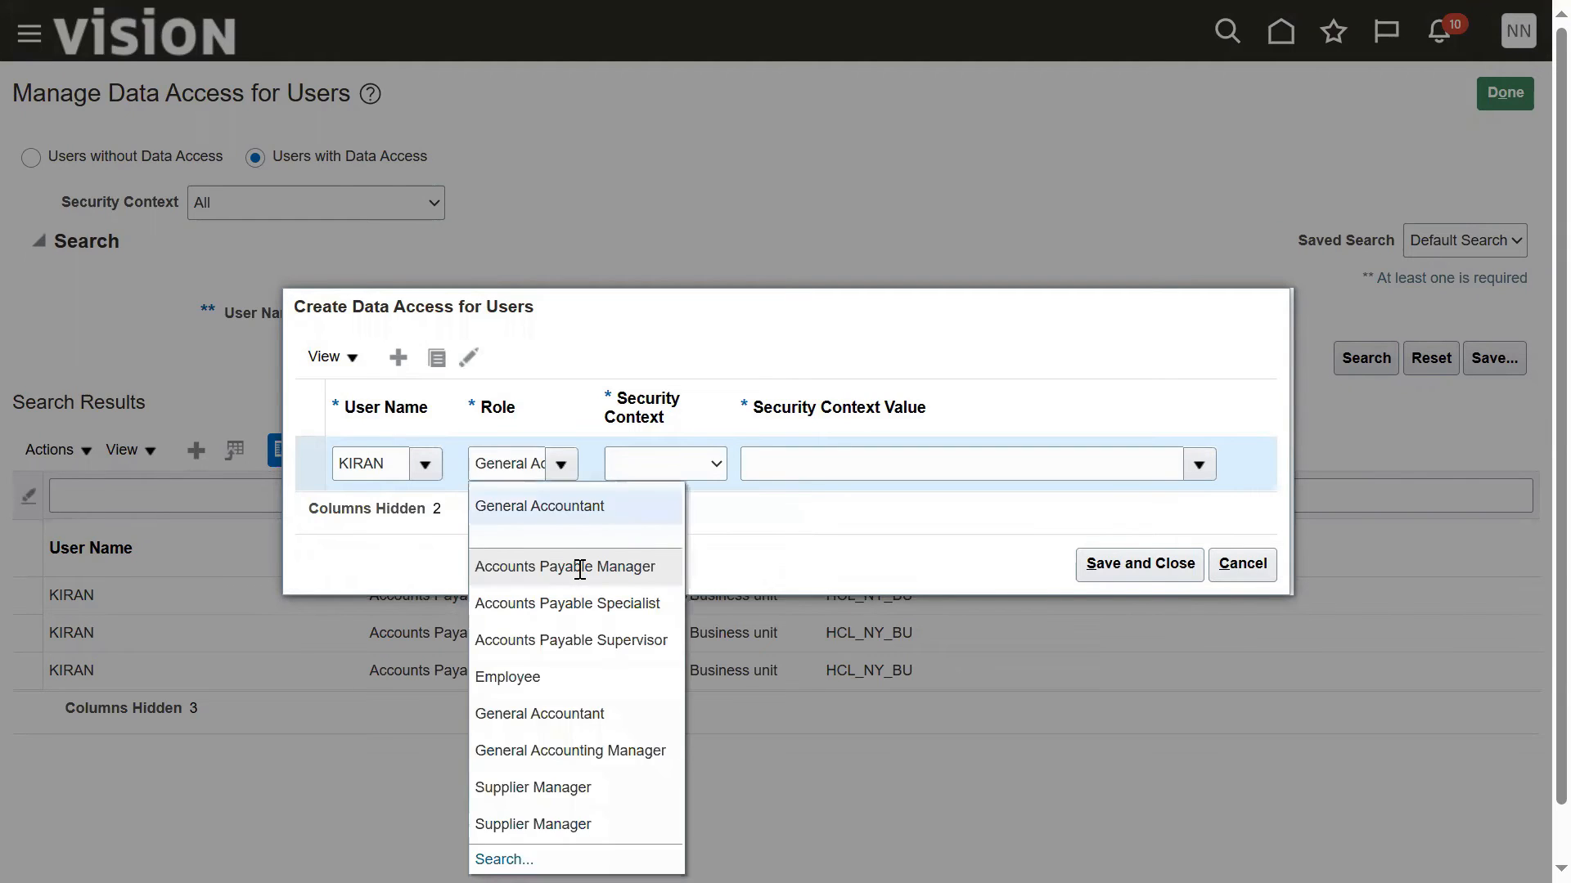
left_click(610, 513)
left_click(687, 464)
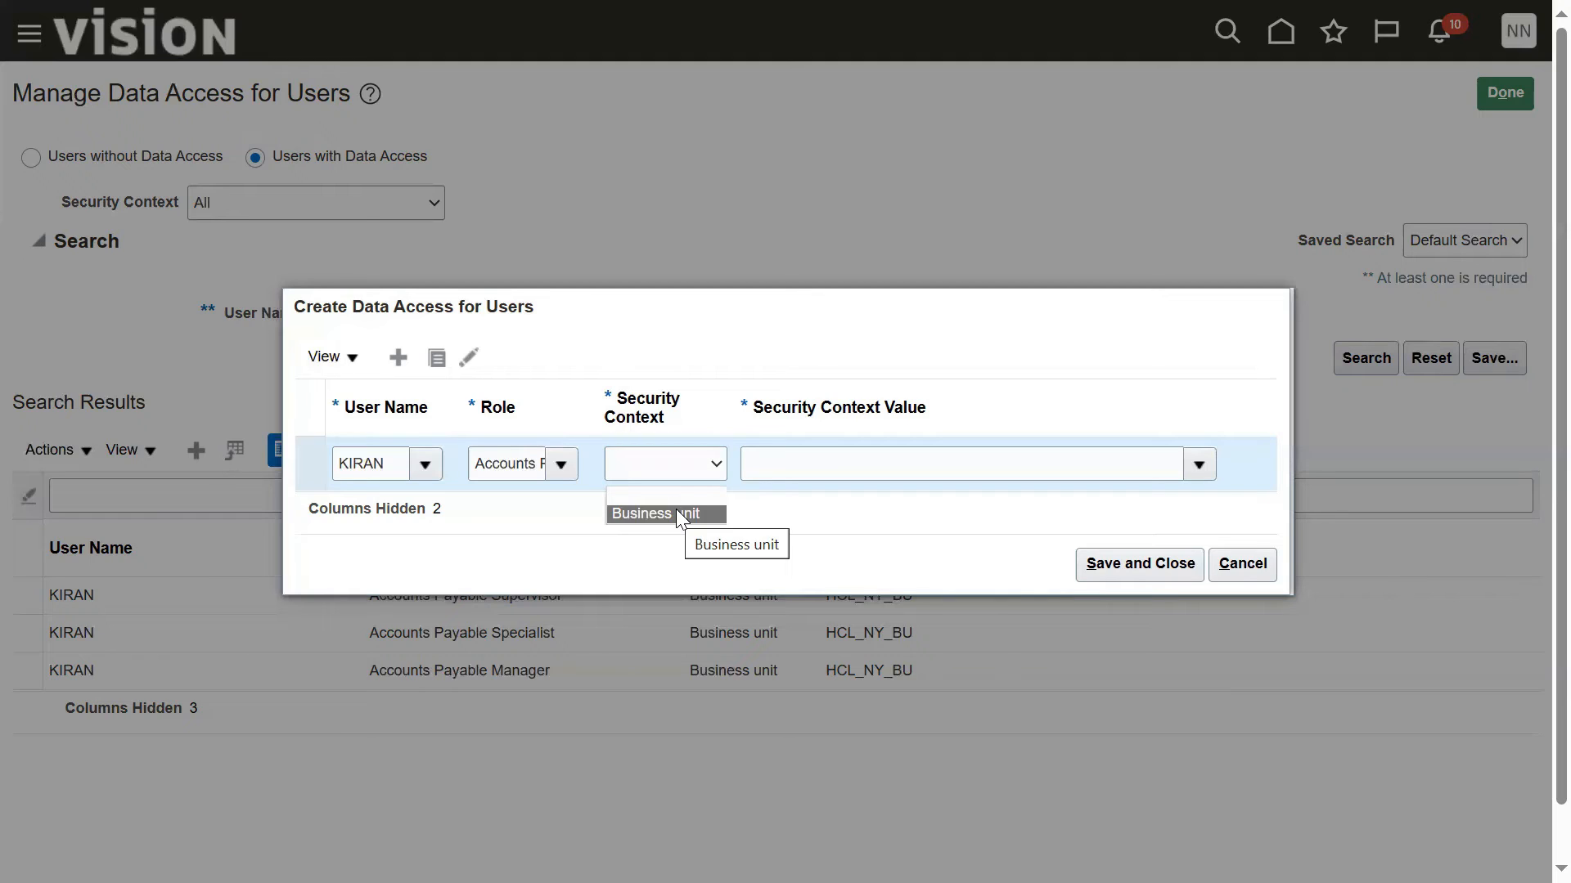
Step: Assign the row the General Accountant role with the Data access set security context and US Primary Ledger as its value
left_click(559, 464)
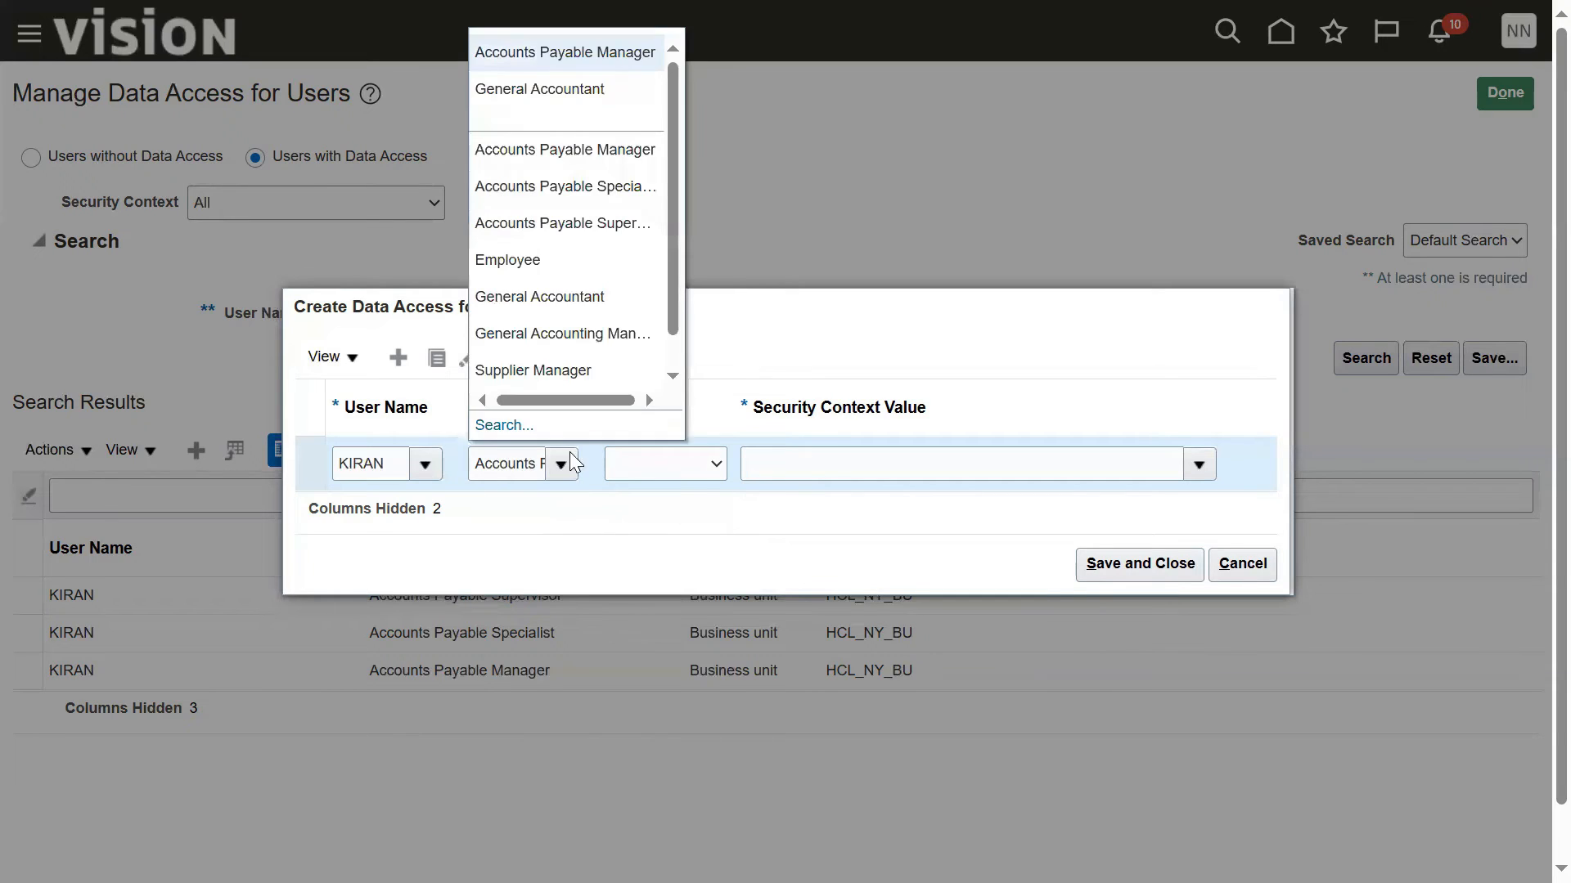
left_click(572, 296)
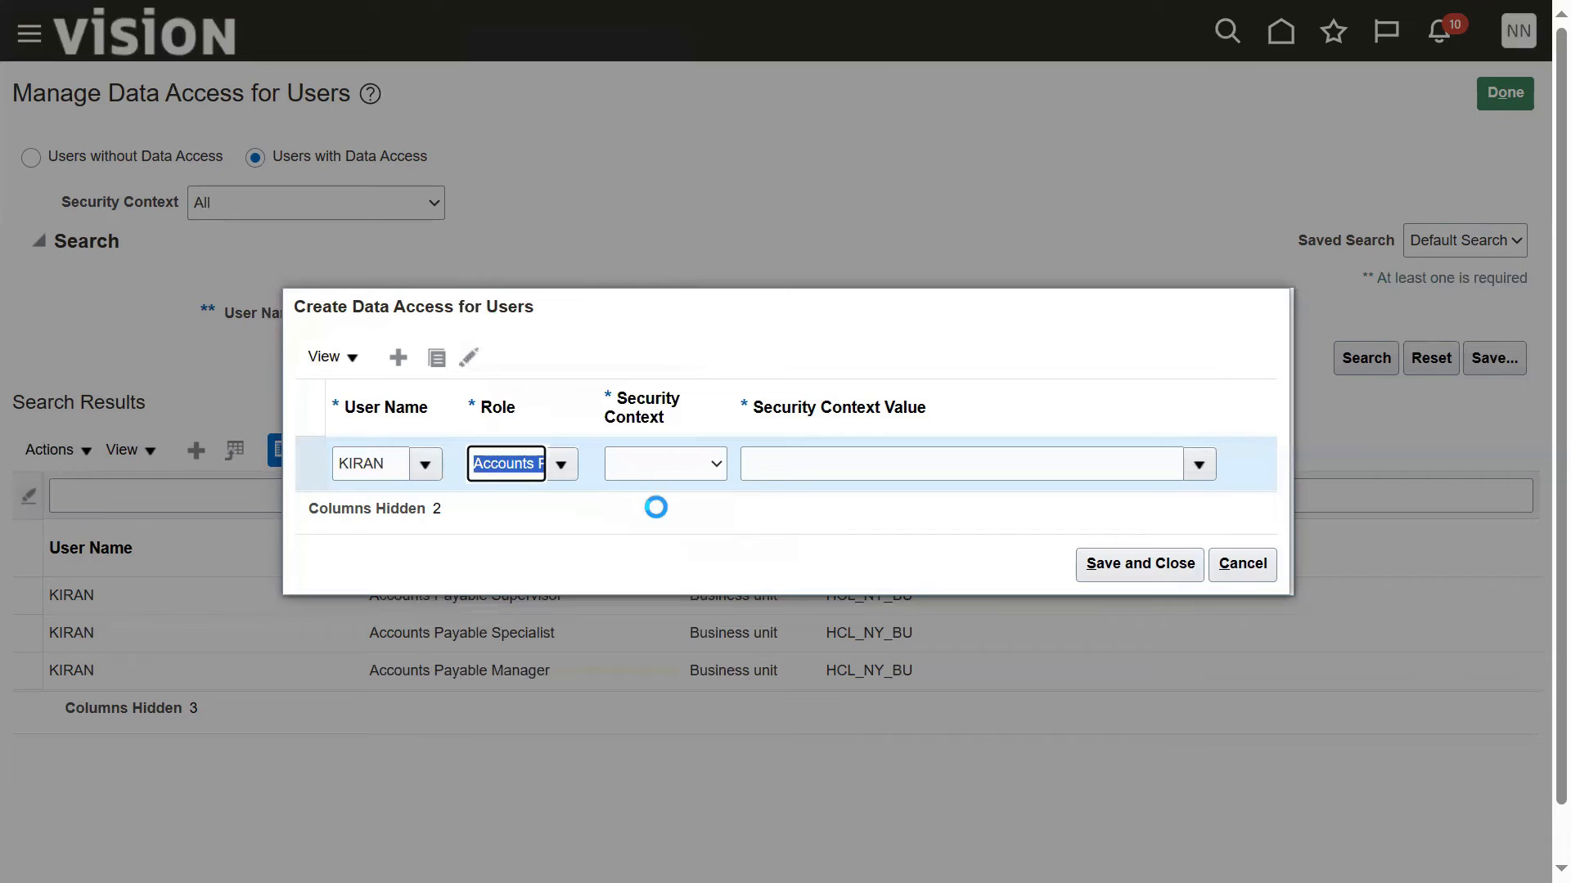
left_click(698, 469)
left_click(696, 512)
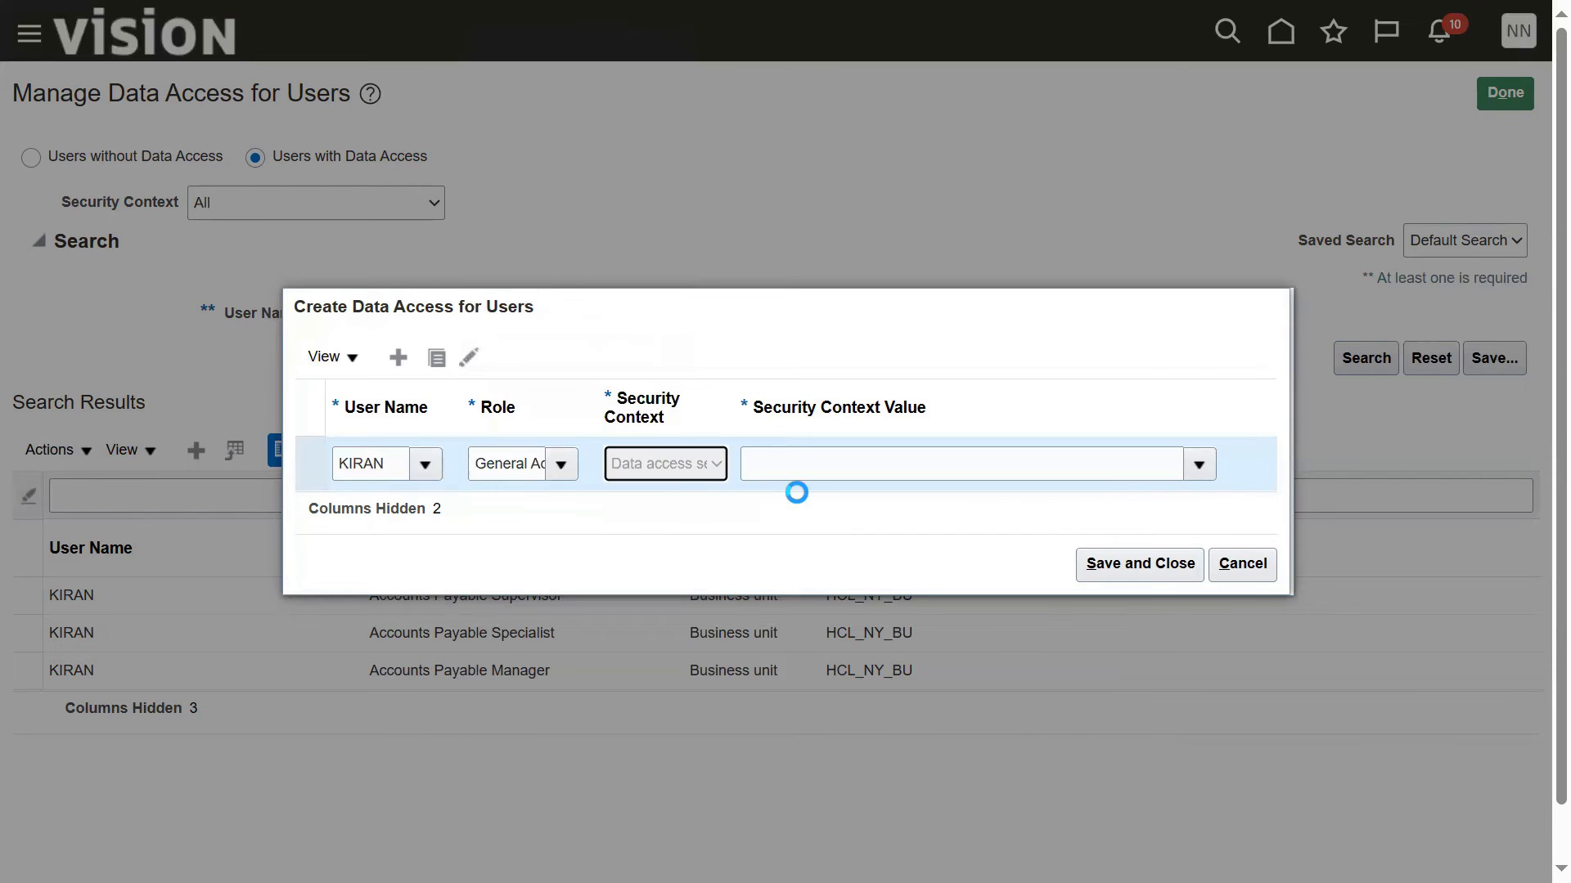
left_click(810, 460)
type("US")
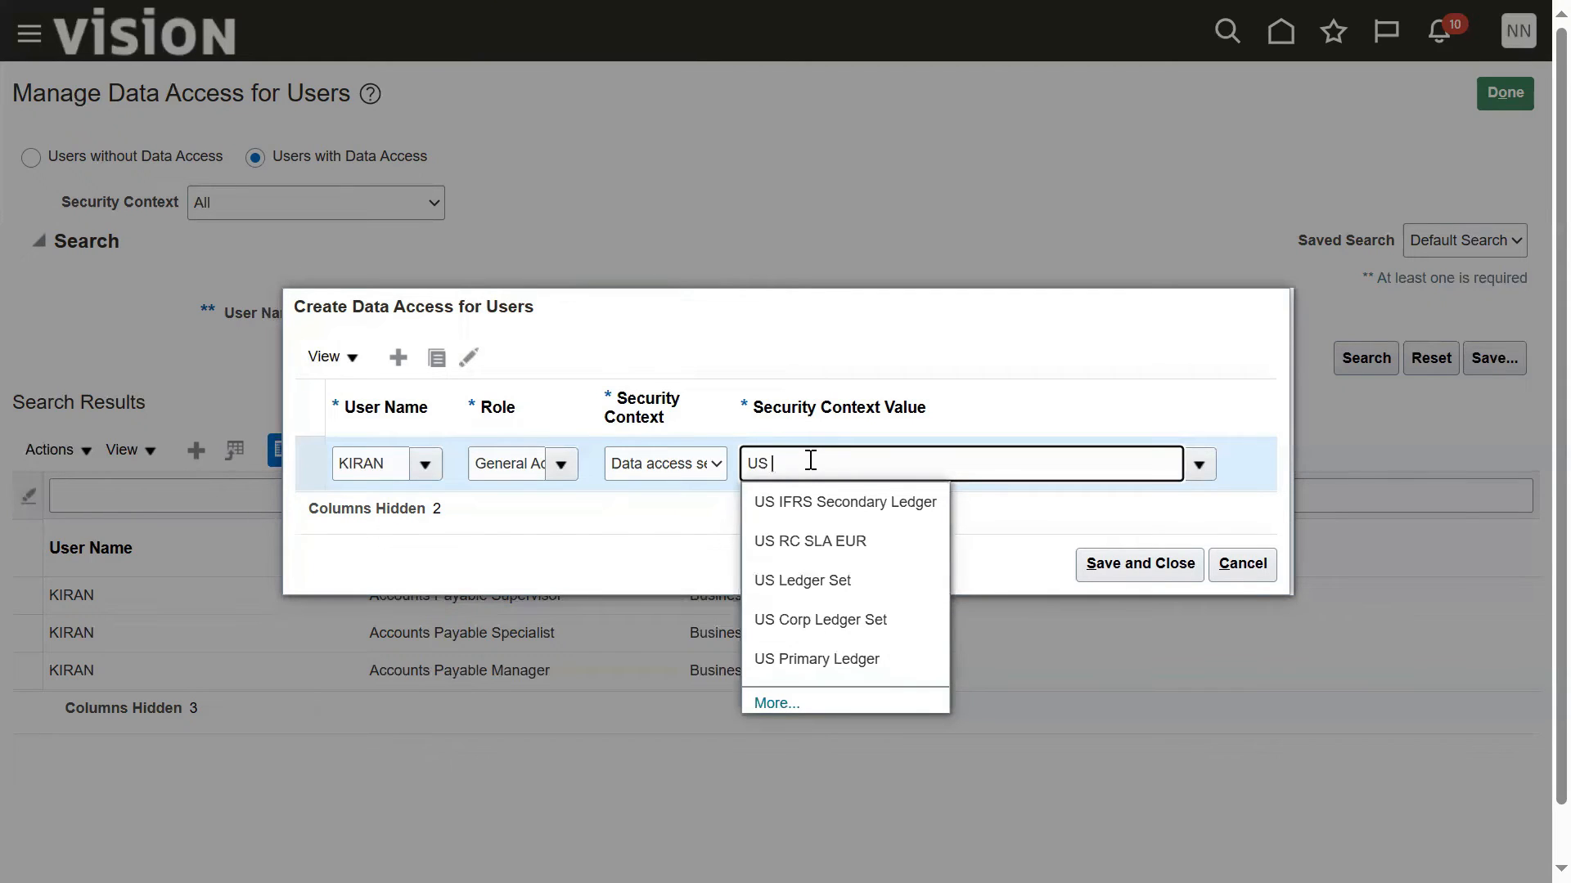
left_click(803, 660)
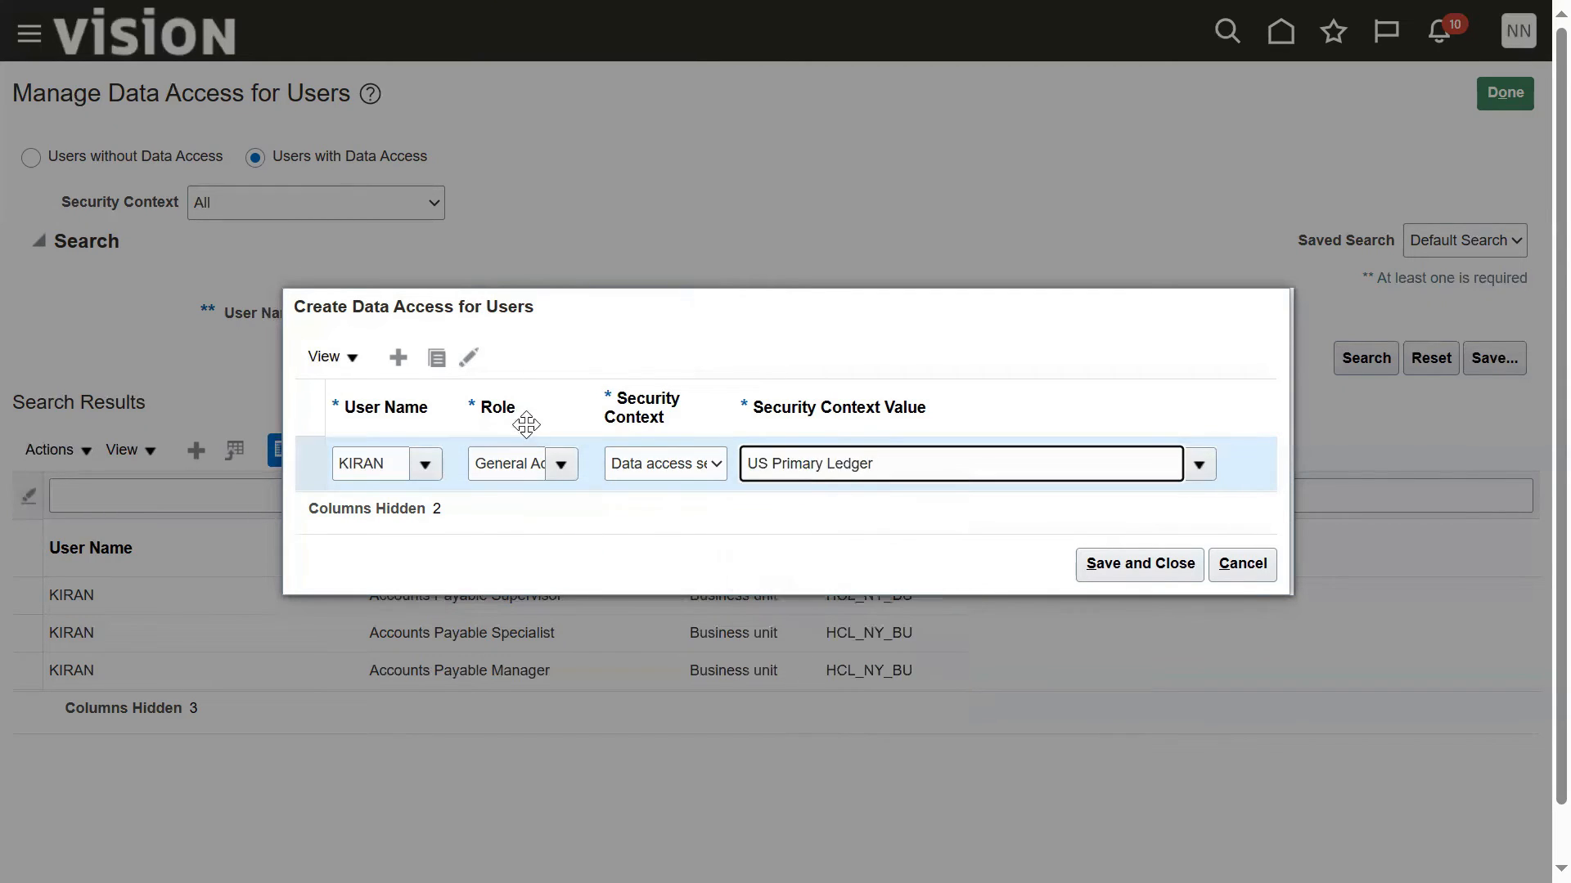
Step: Duplicate the row for the General Accounting Manager role with data access set US Primary Ledger, save both rows and finish managing data access
left_click(437, 358)
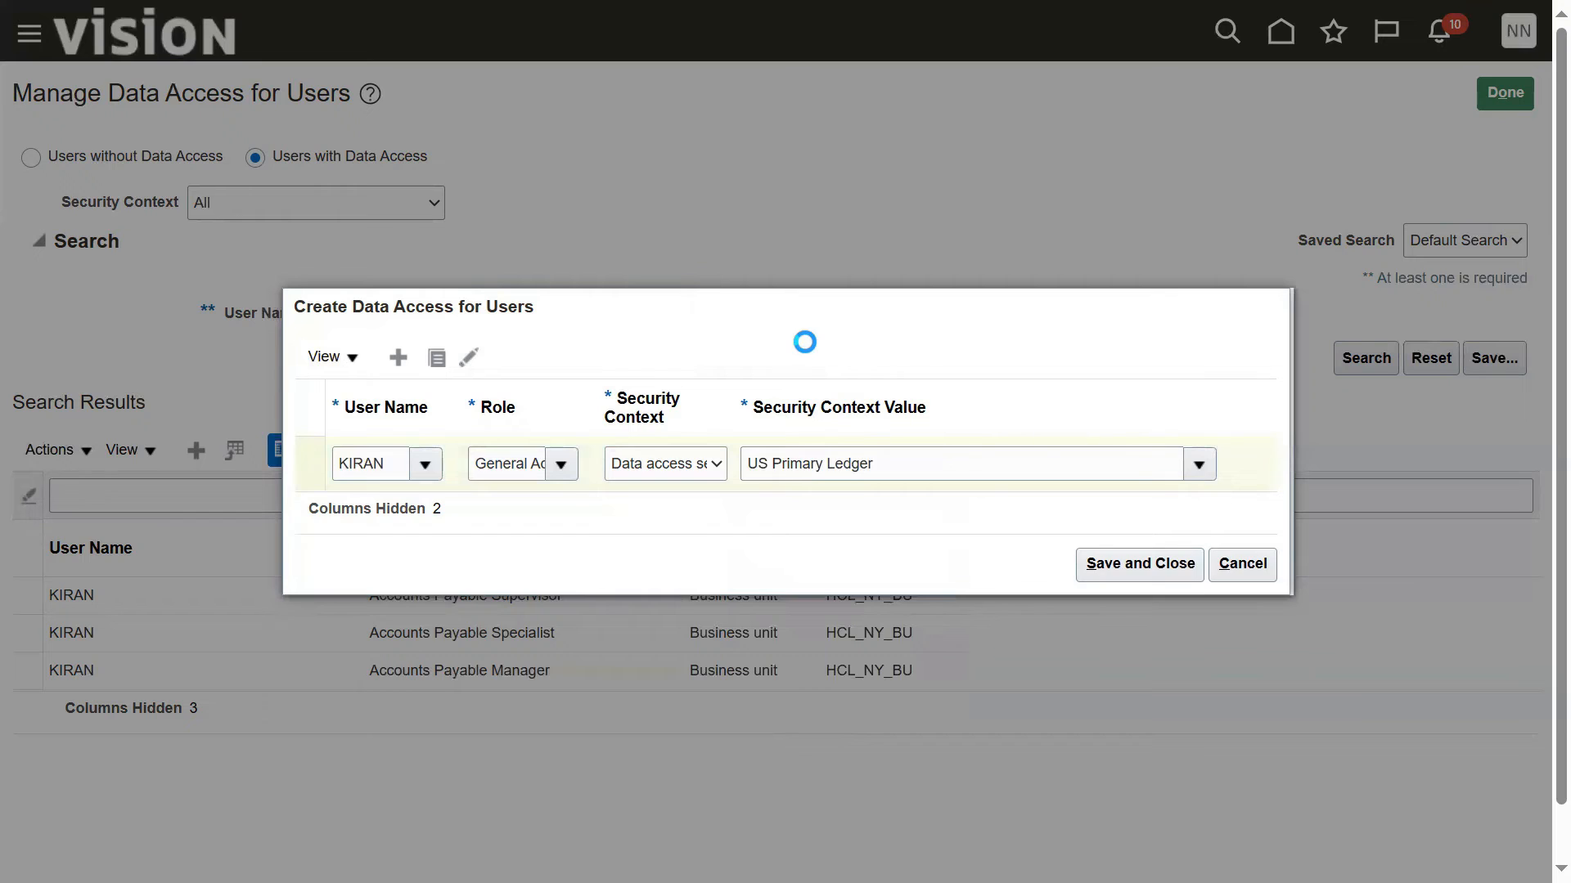
left_click(562, 438)
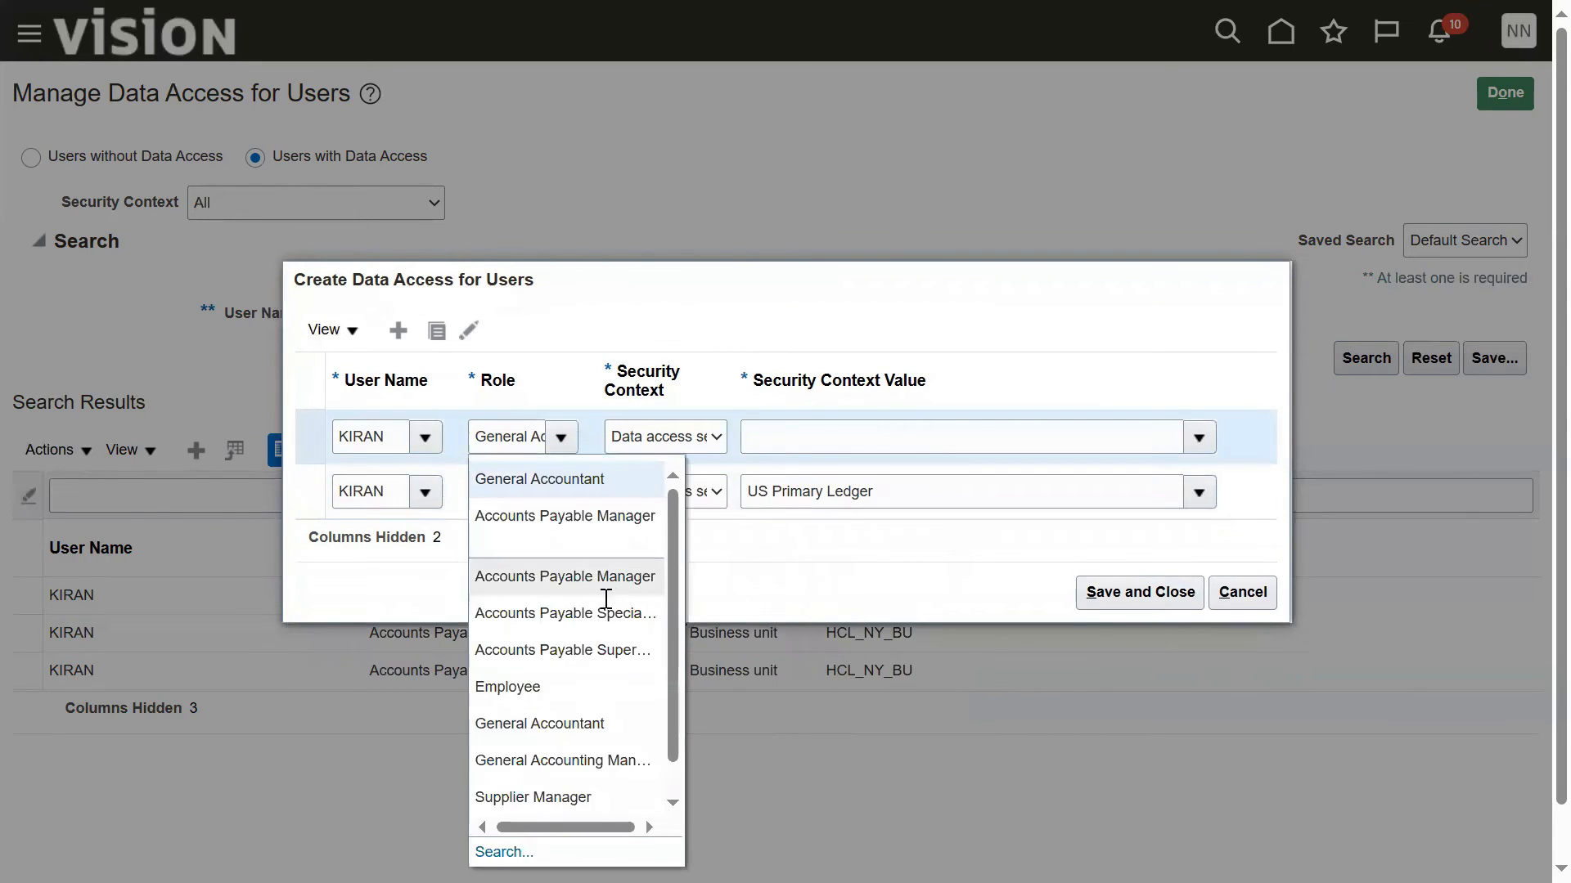
left_click(624, 759)
key("Tab")
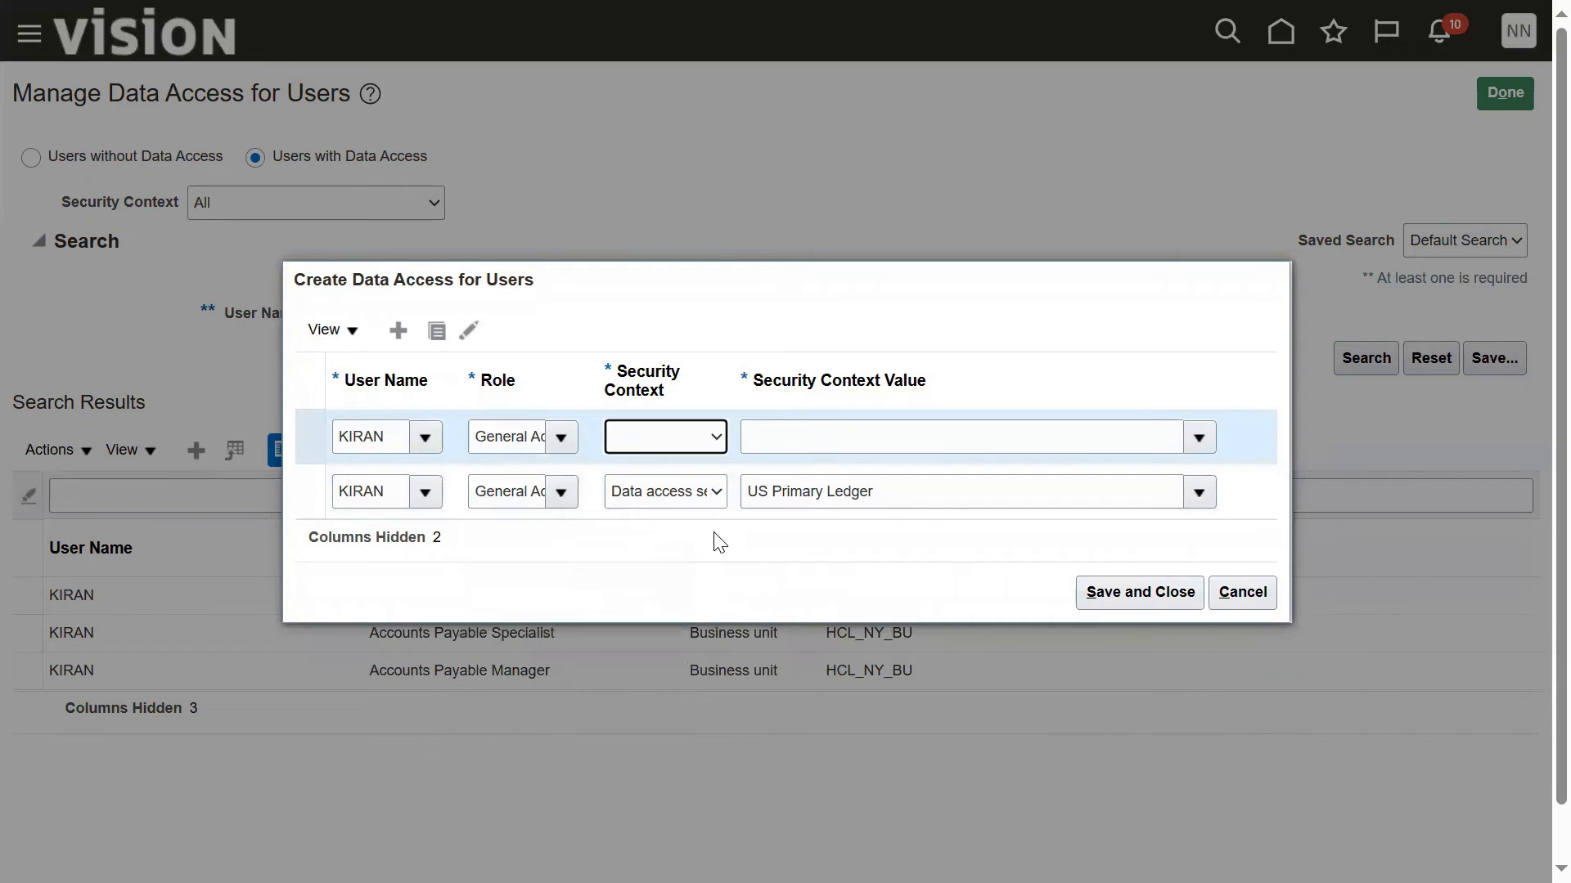
key("Tab")
type("US P")
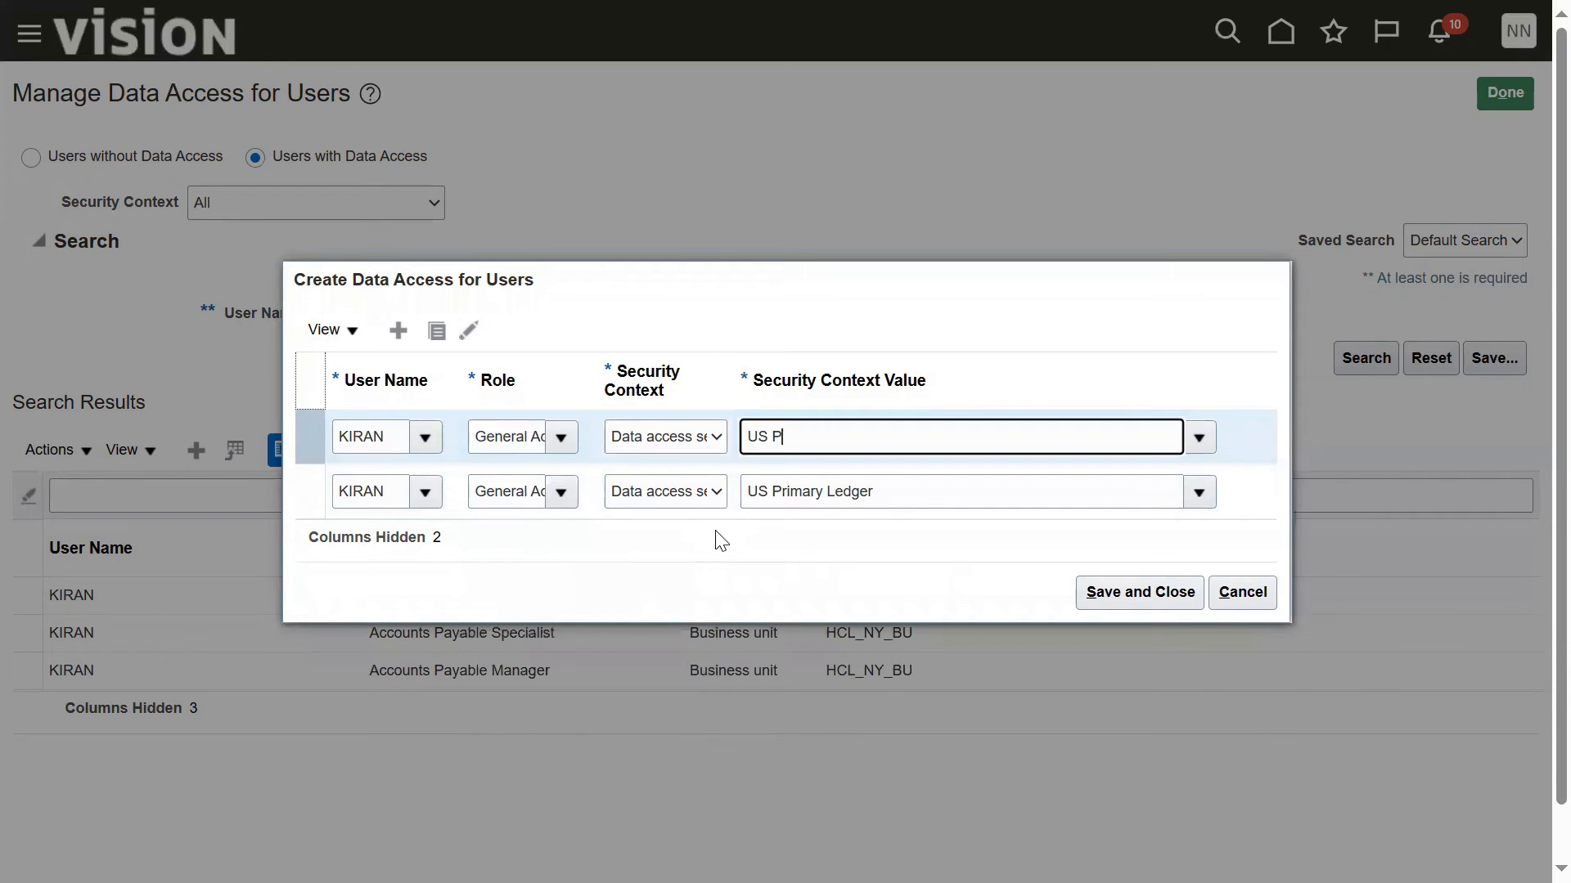
left_click(773, 482)
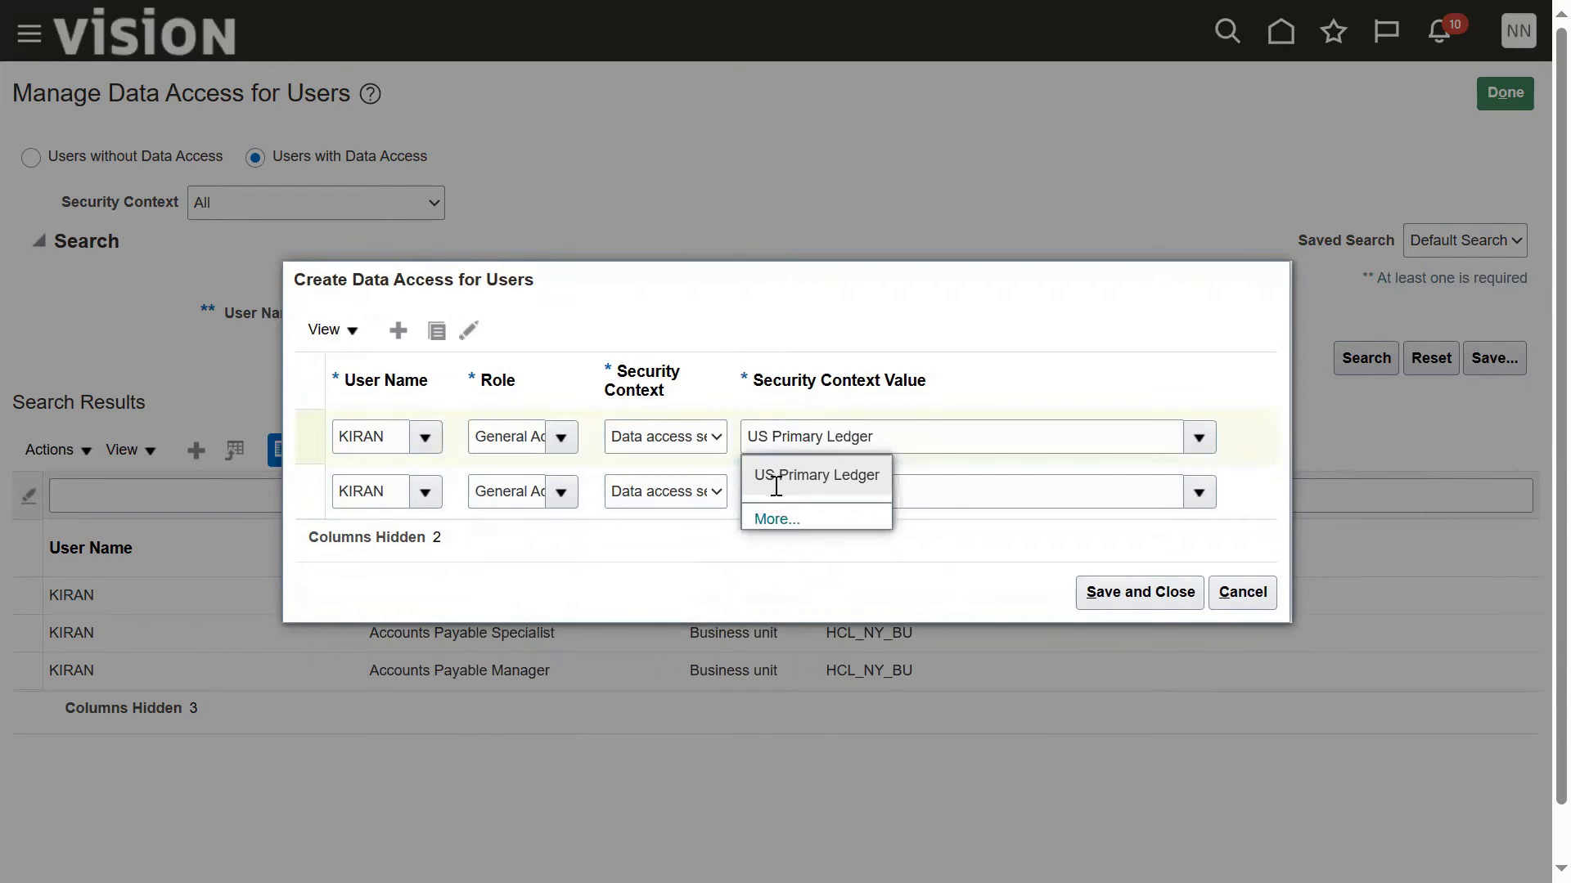
left_click(1102, 600)
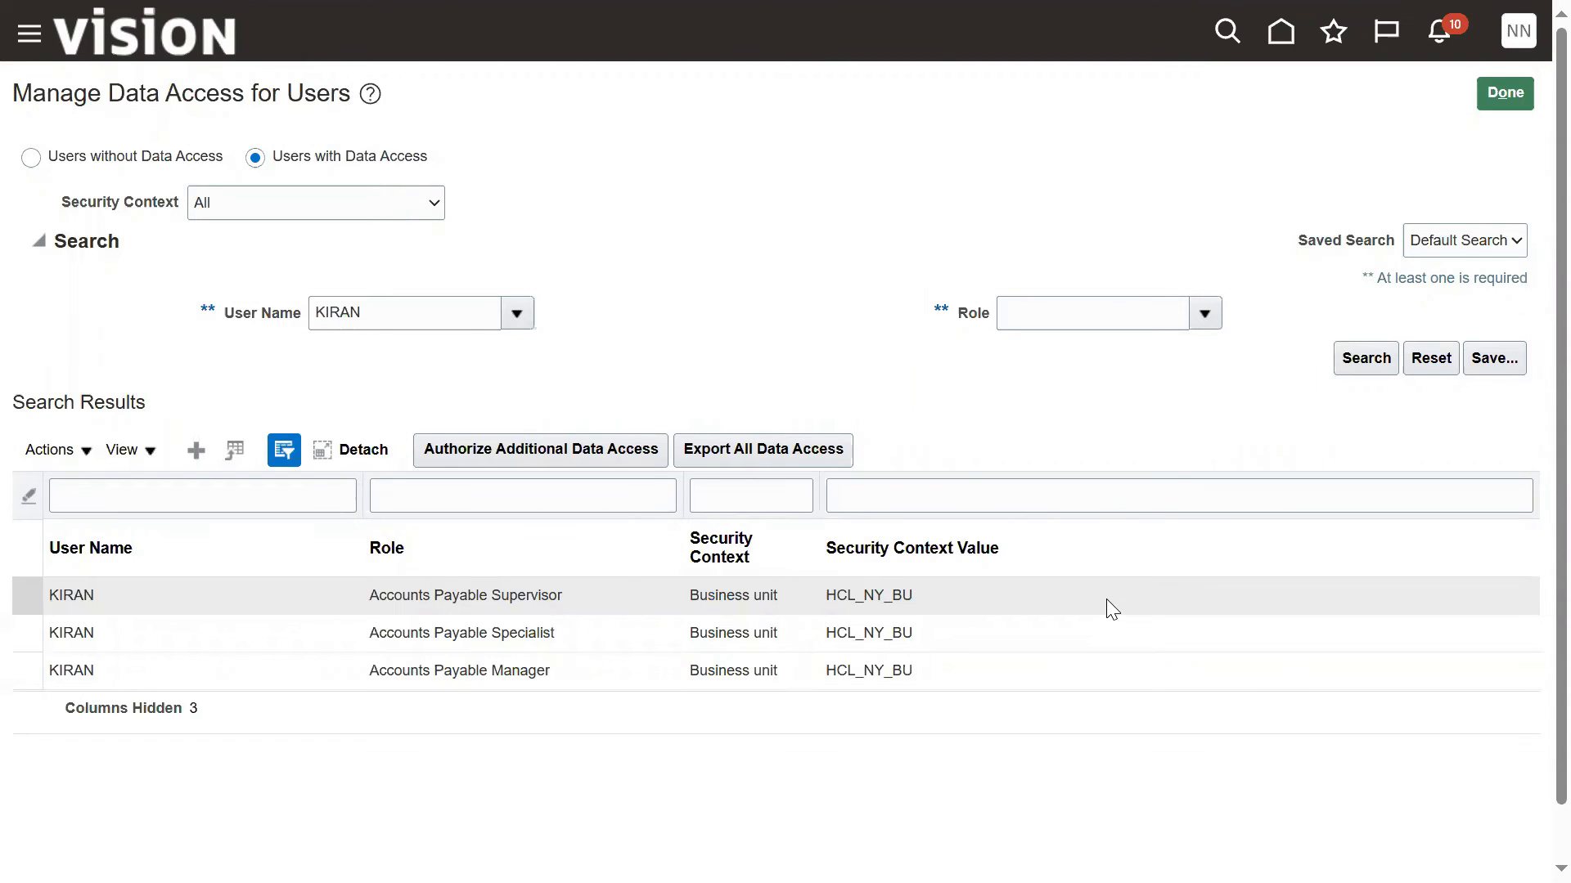
left_click(1506, 104)
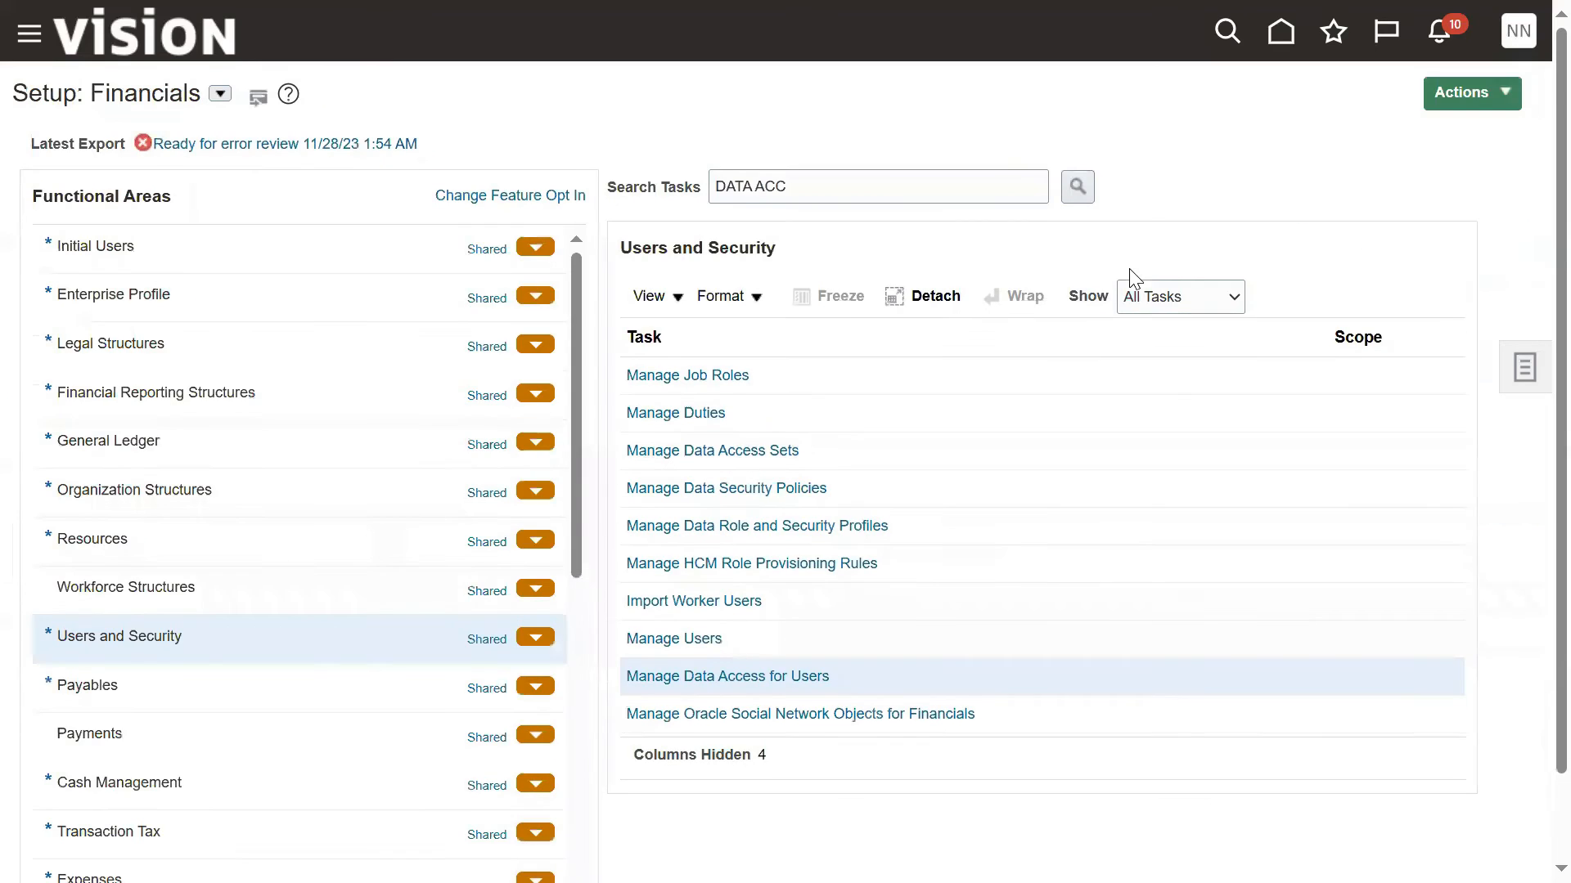
Step: Submit the Run User and Roles Synchronization Process task from the Initial Users functional area
left_click(430, 248)
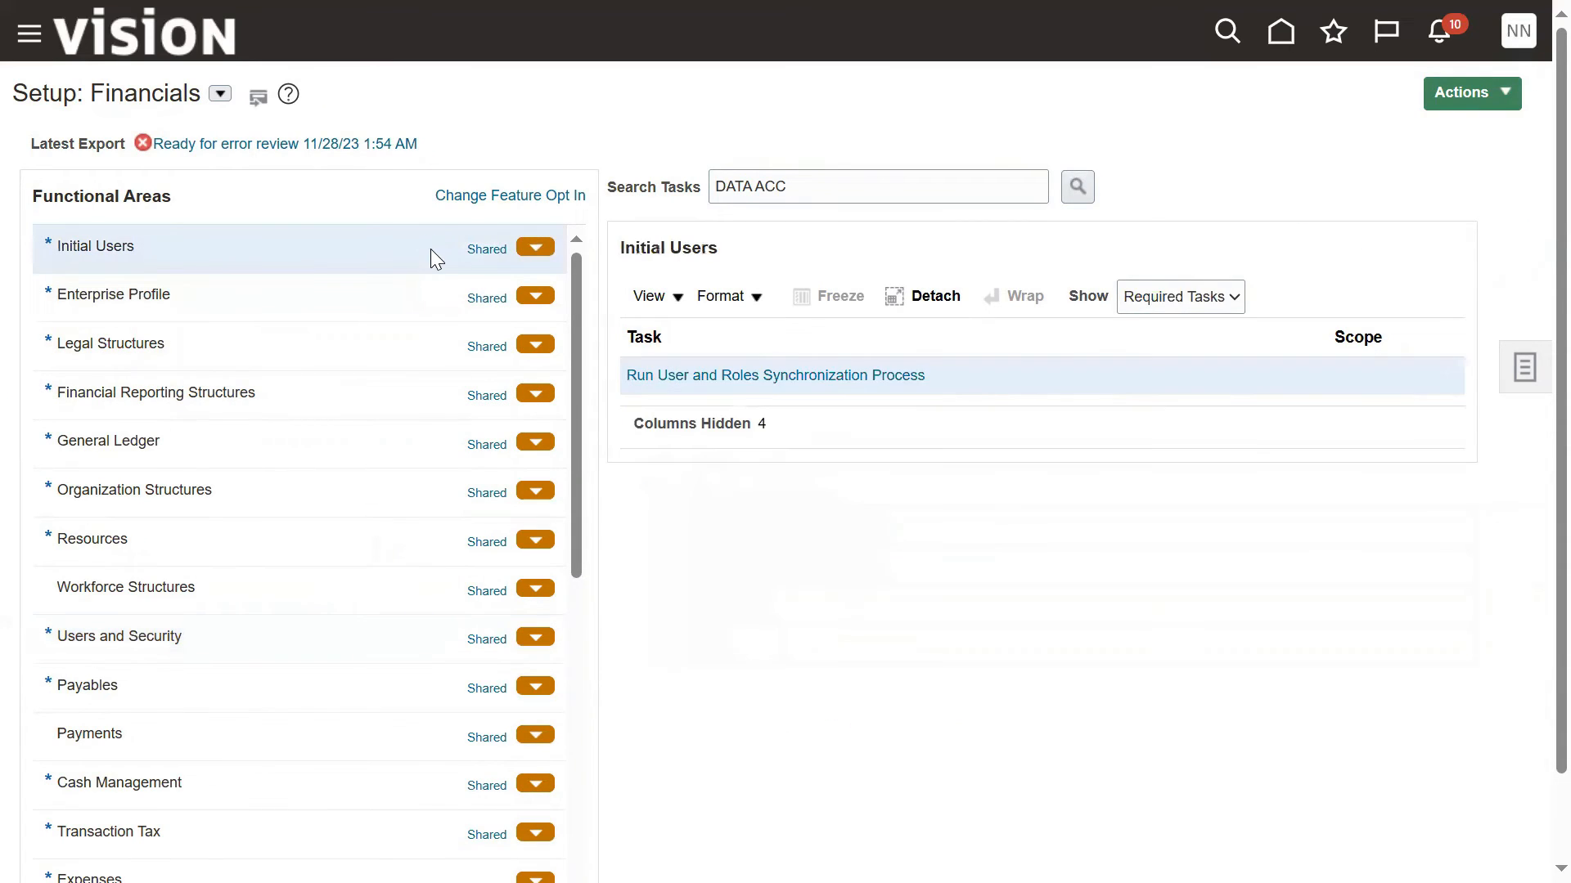
left_click(765, 382)
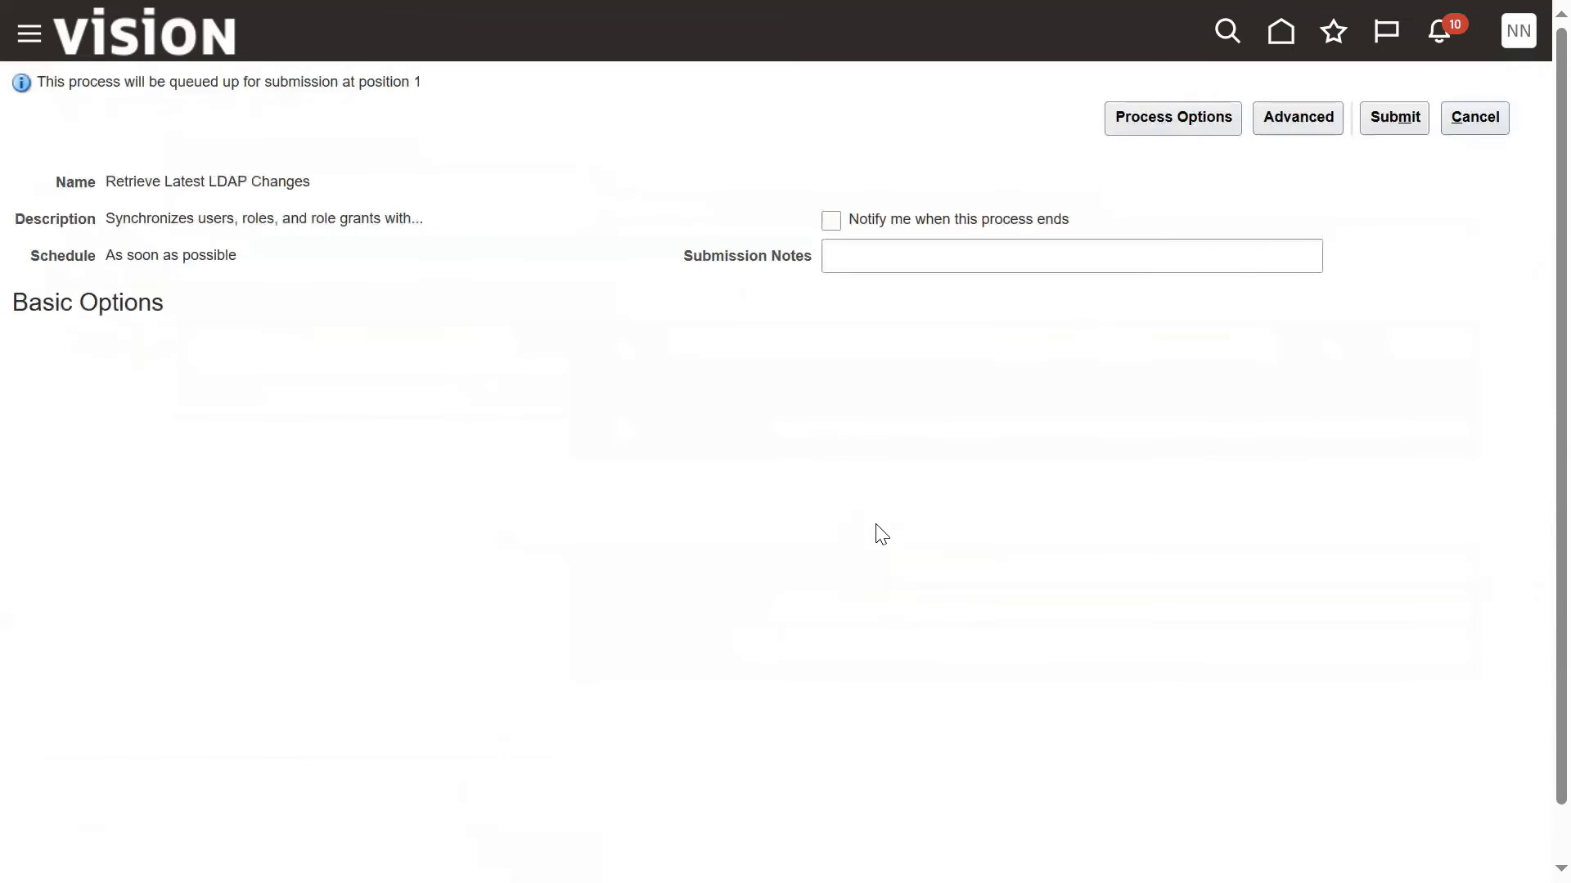
left_click(1394, 118)
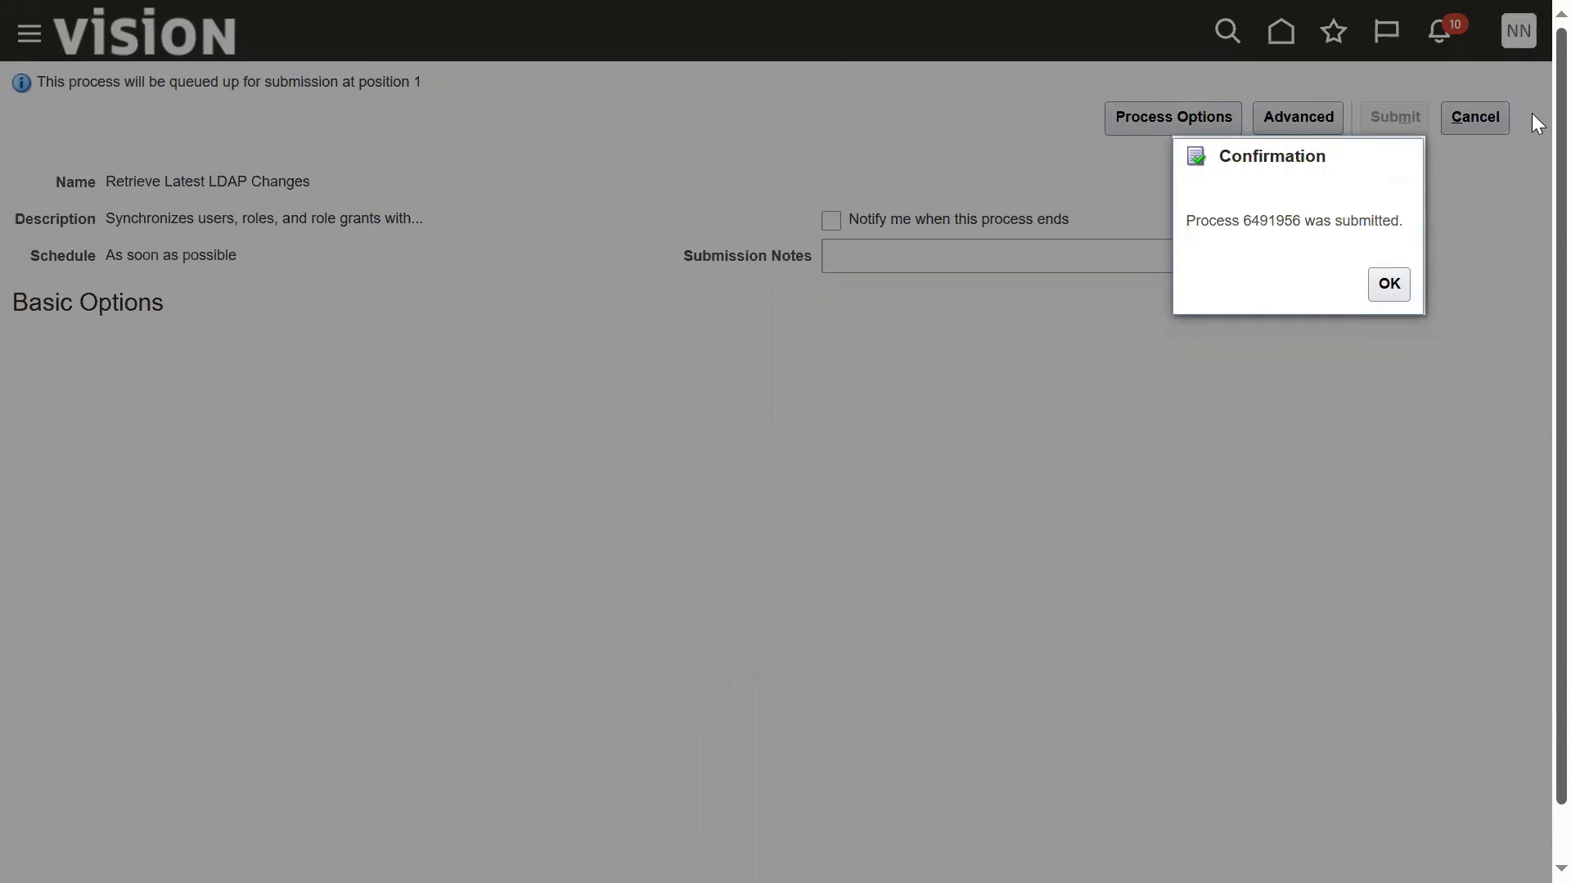
left_click(1392, 283)
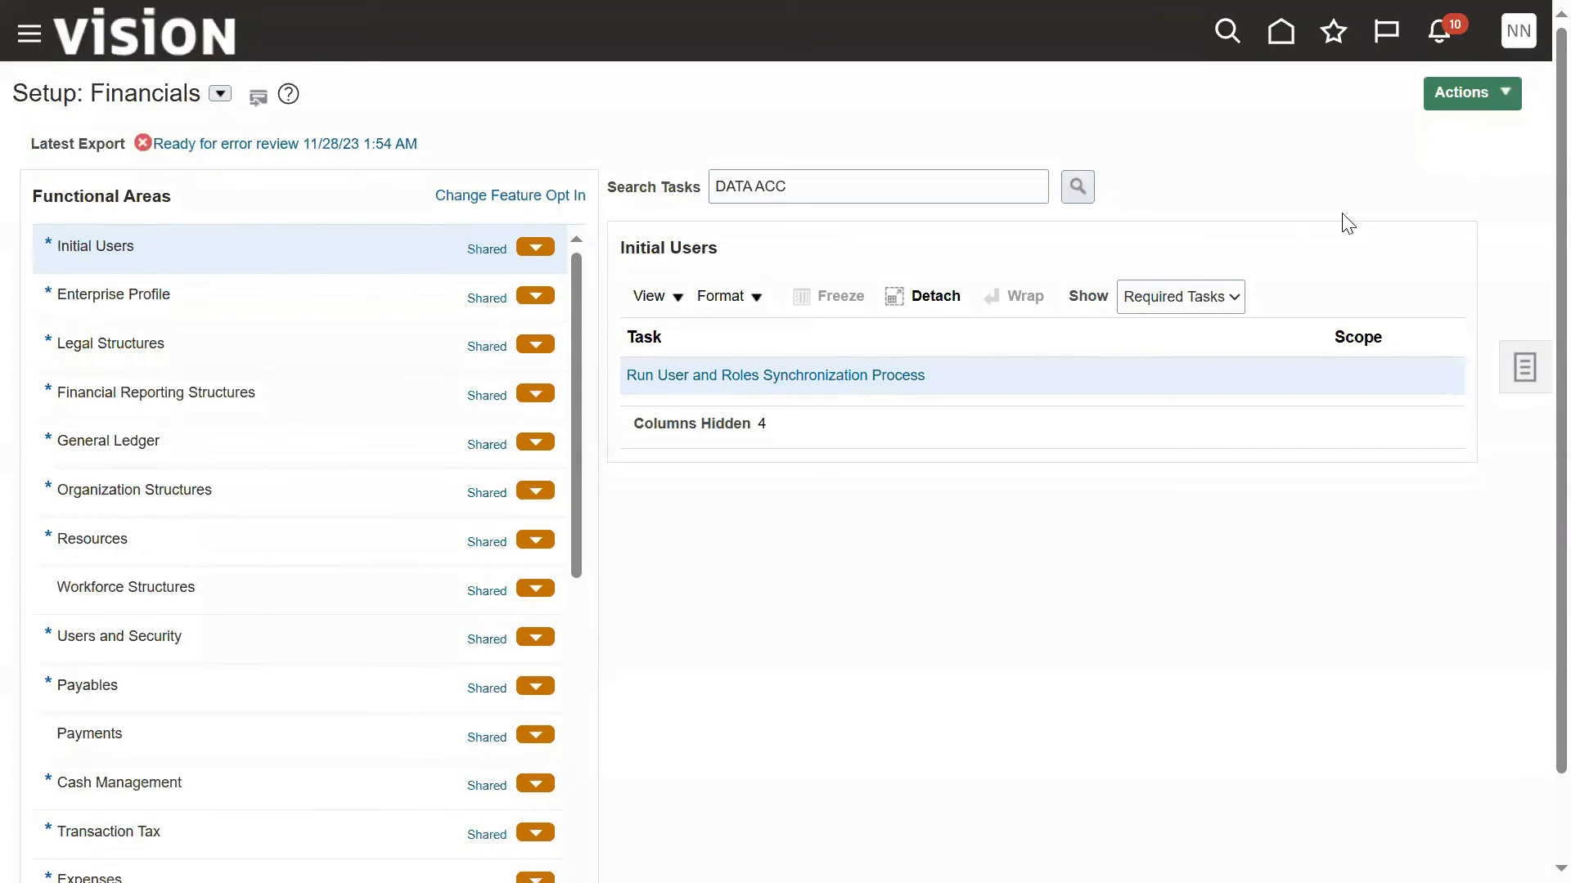
Step: Sign out and sign back in as the payables user with the saved user ID and password
left_click(1520, 39)
left_click(1503, 90)
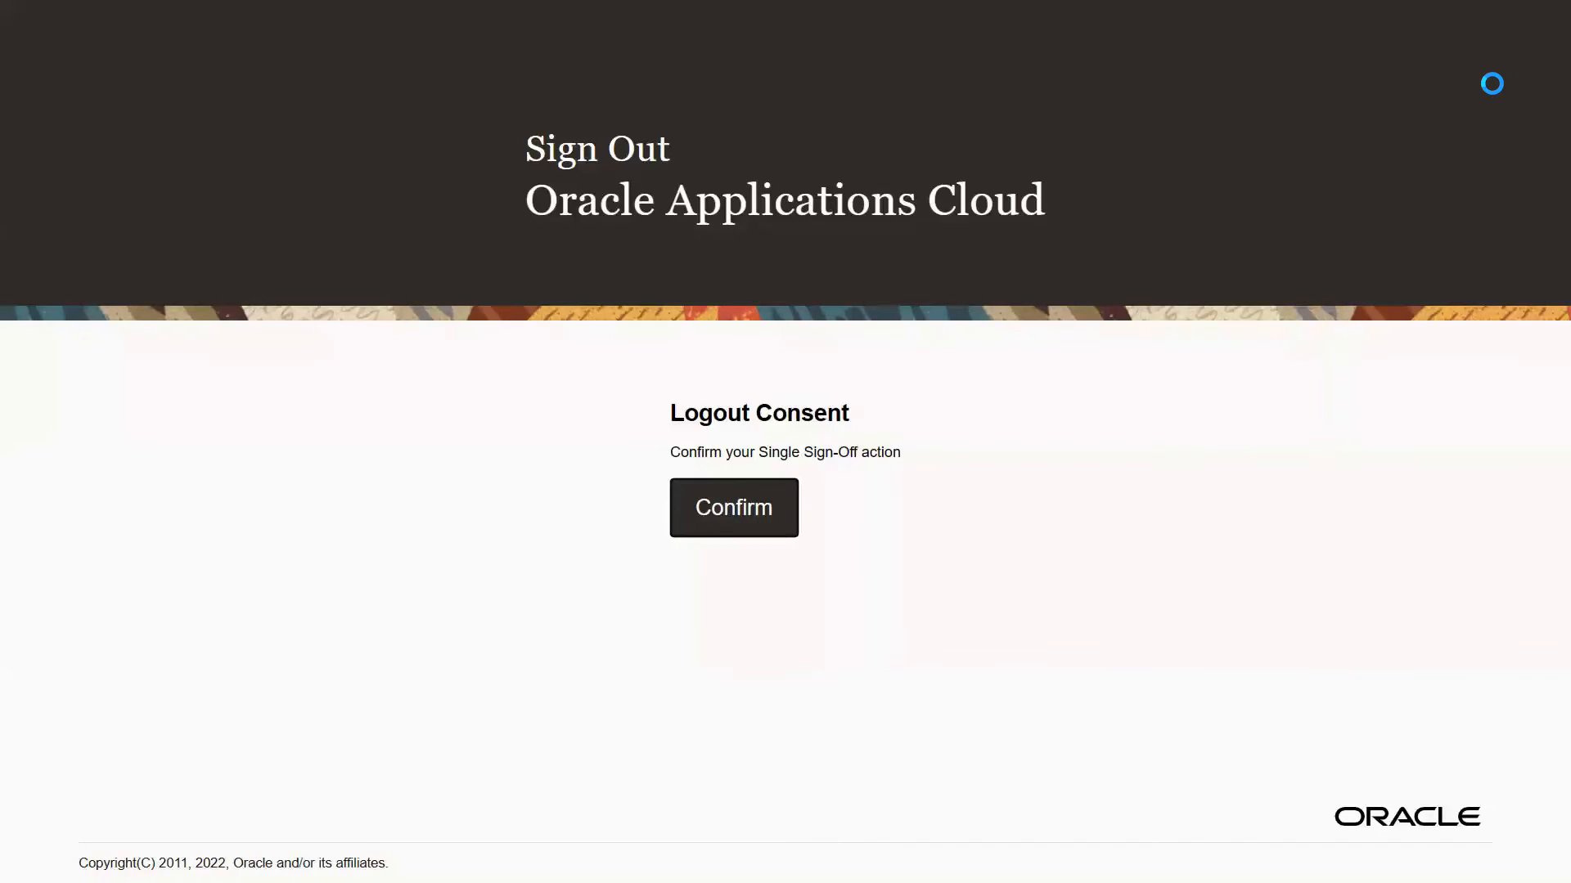
left_click(768, 488)
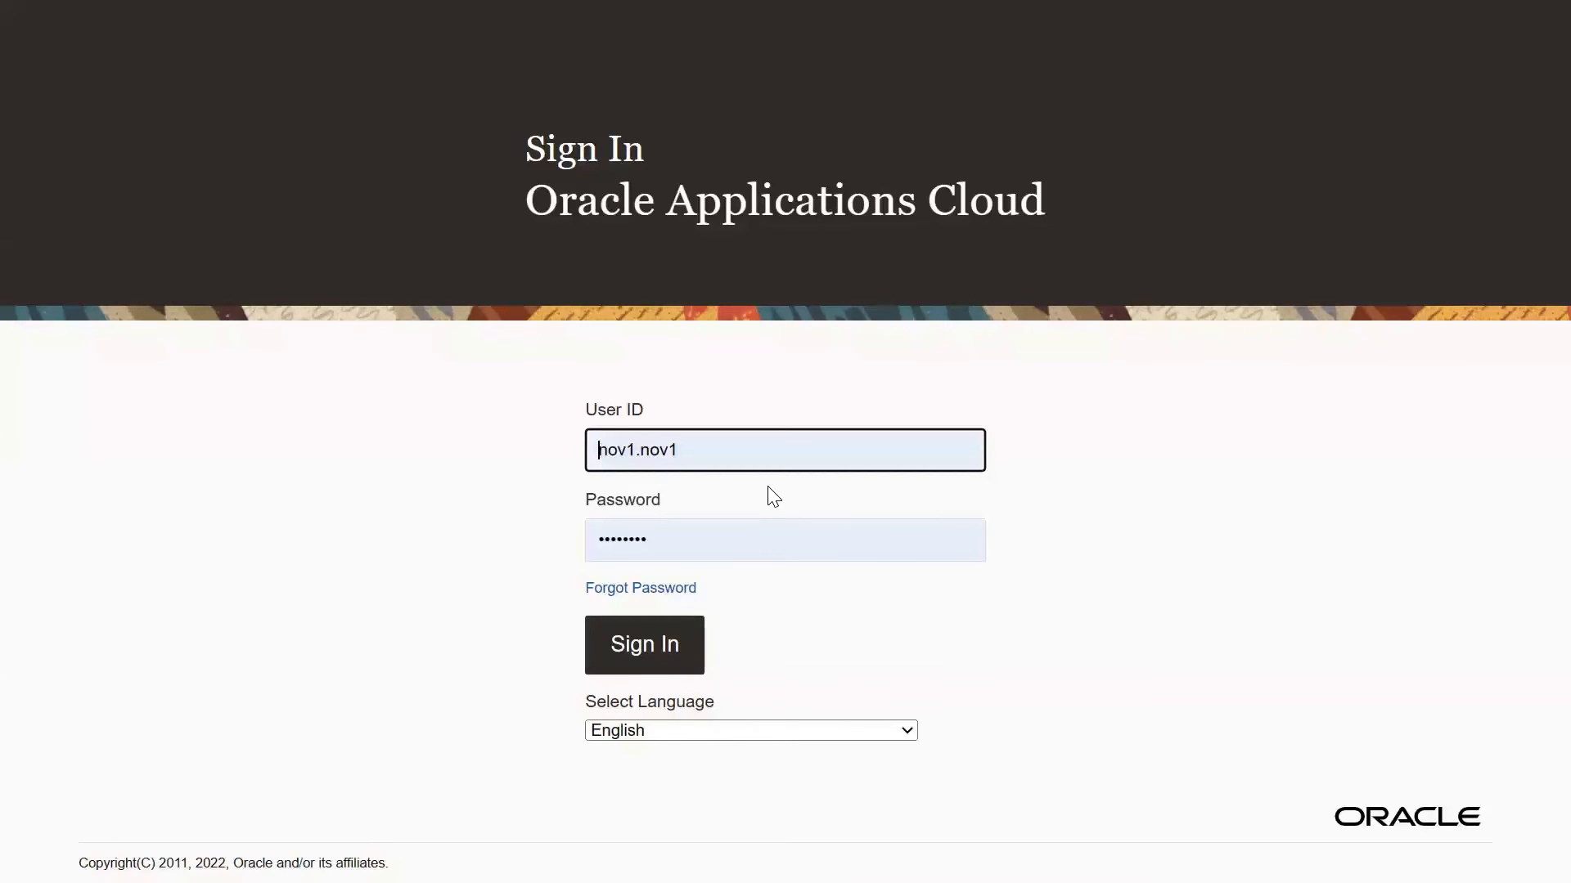
double_click(721, 447)
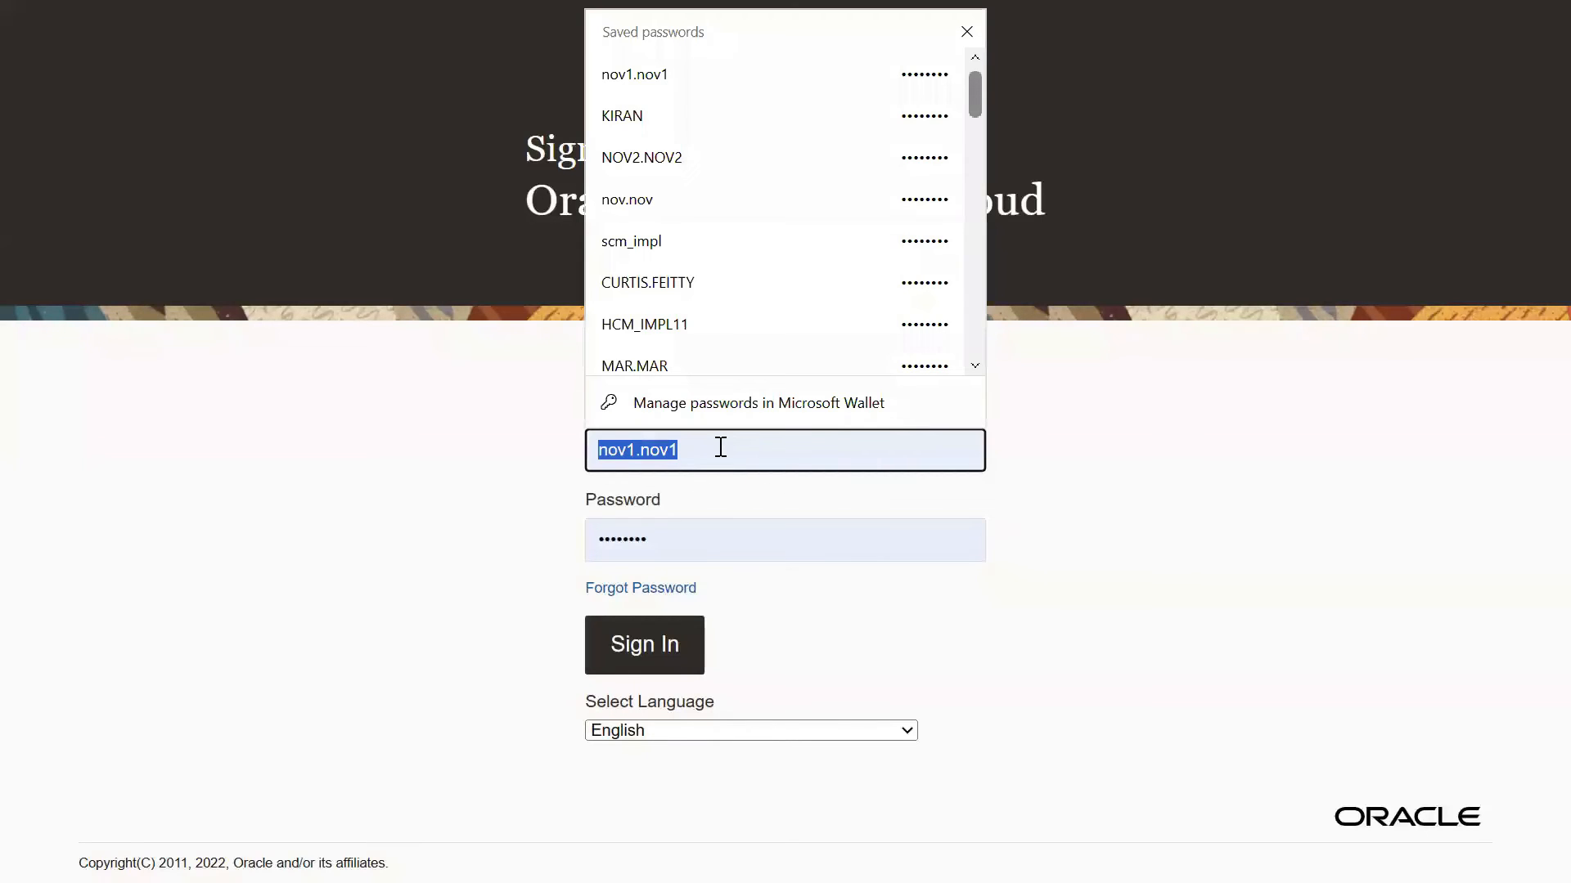
left_click(663, 111)
left_click(671, 645)
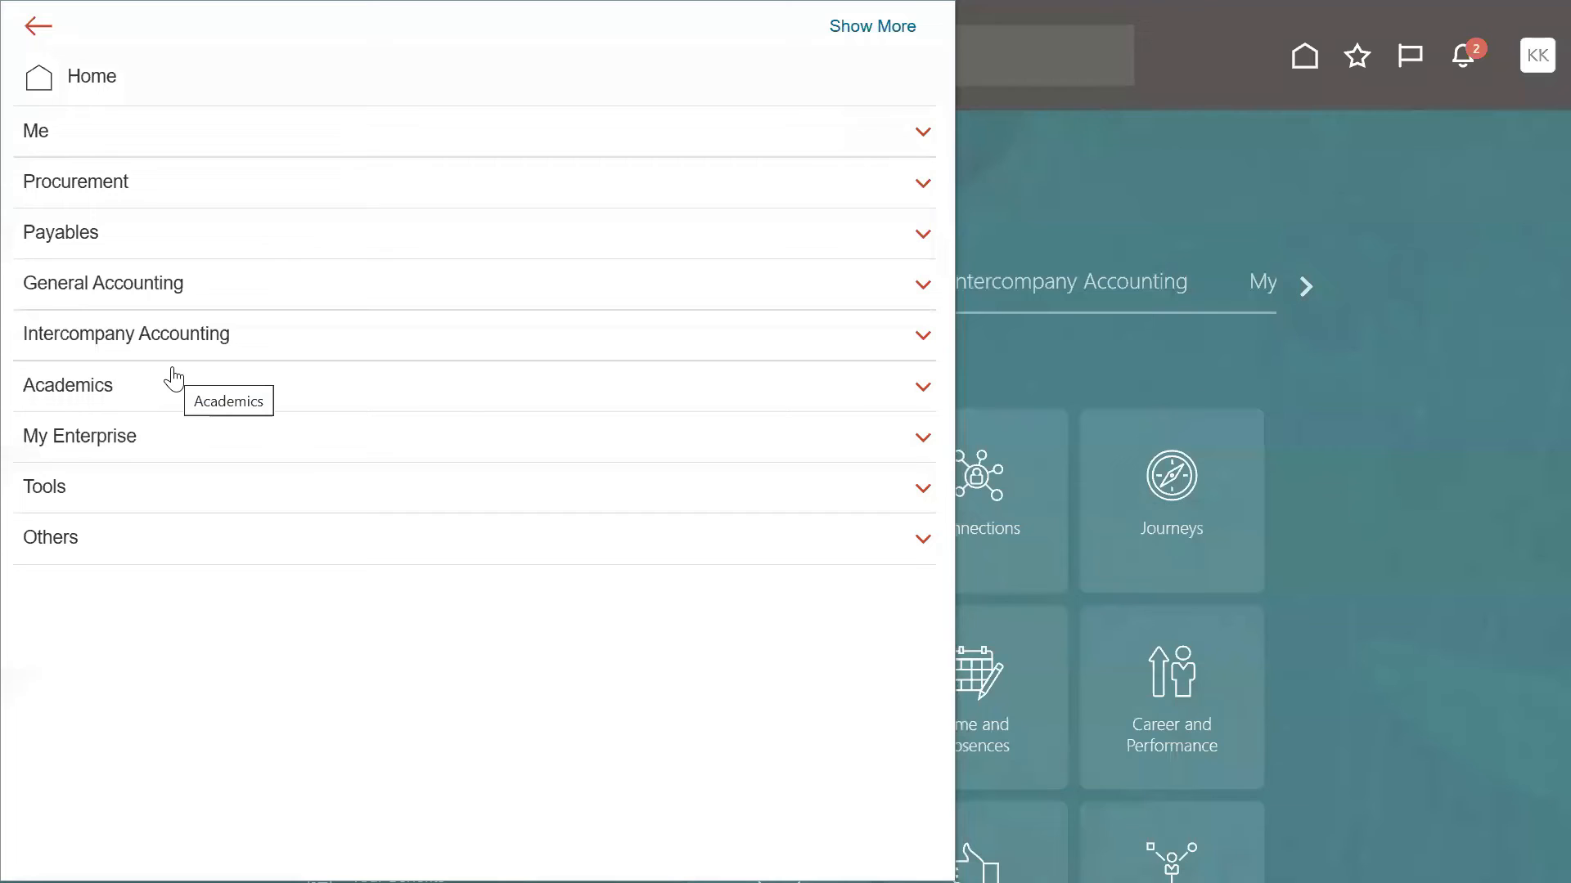
Step: Open Journals under General Accounting, check the active data access set and go to Manage Journals
left_click(152, 293)
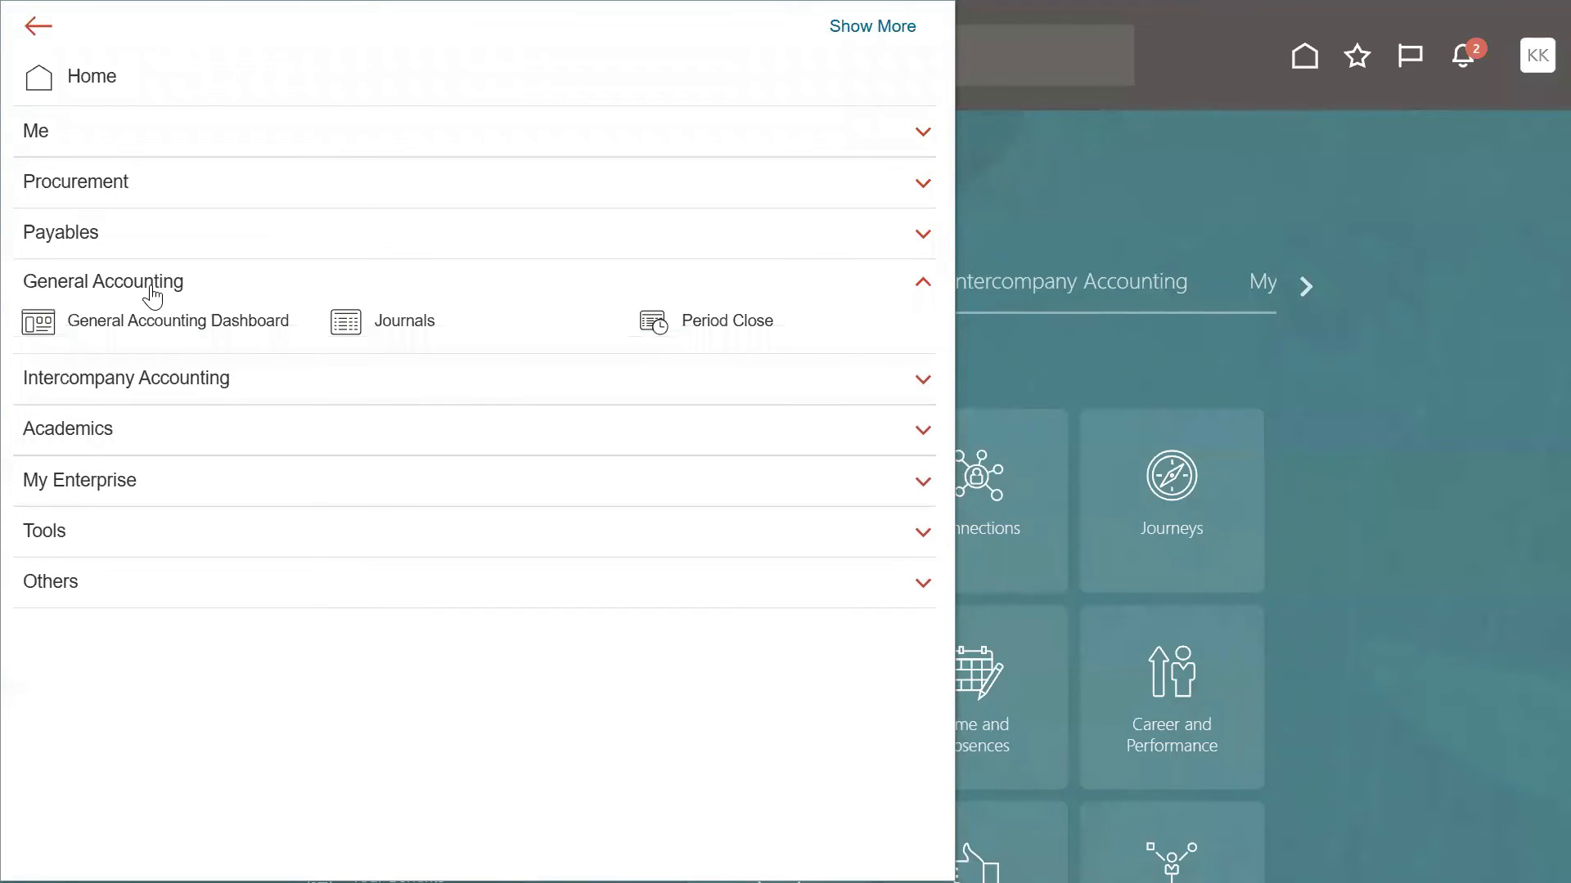
left_click(367, 330)
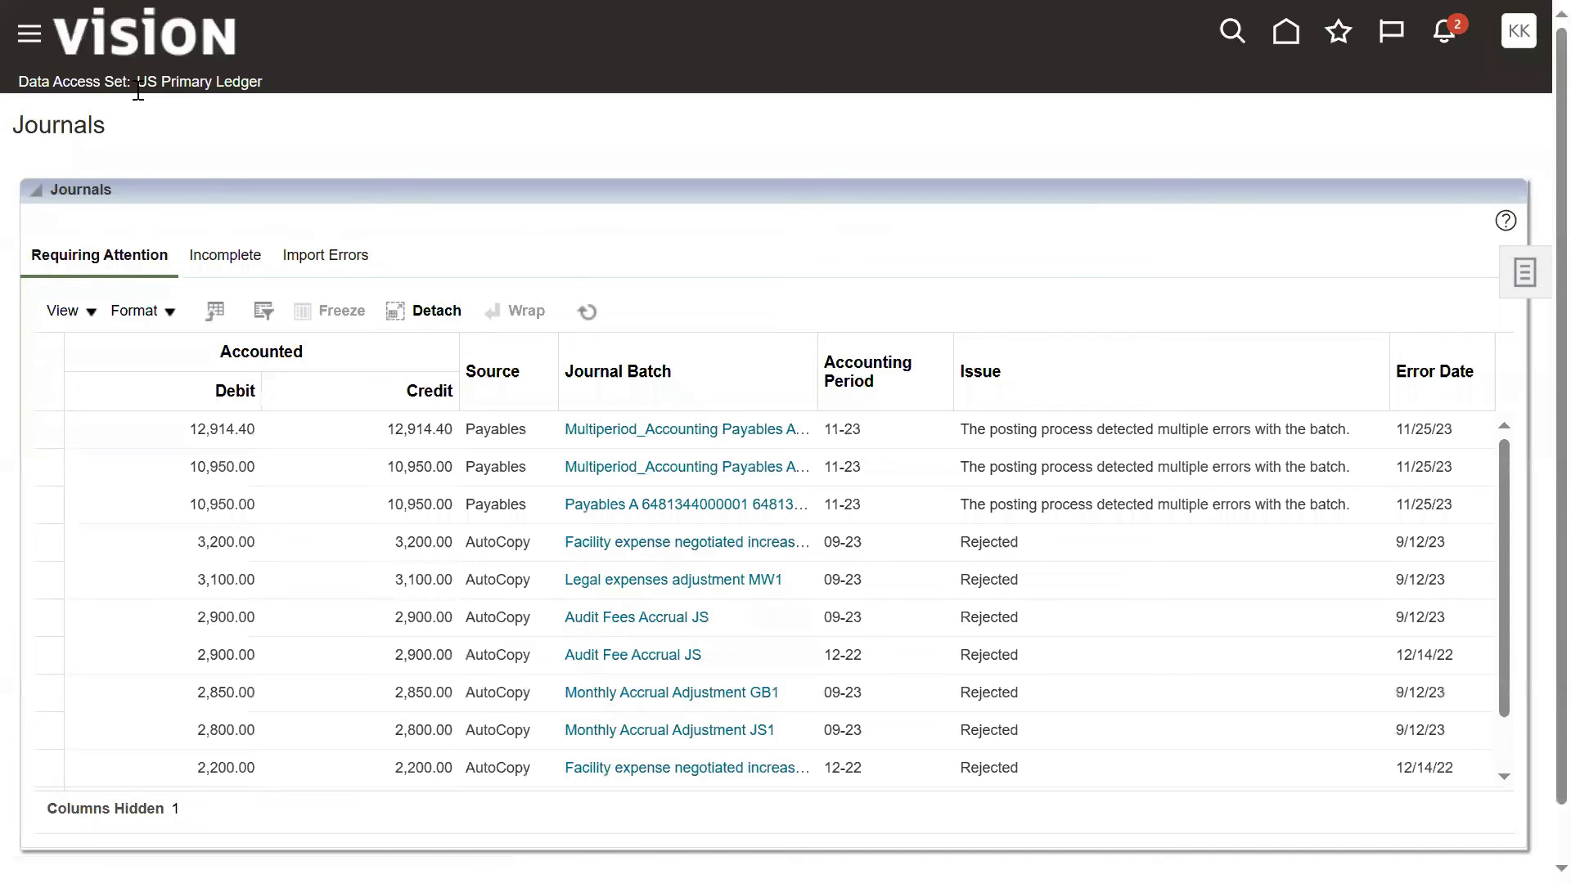
left_click_drag(137, 85, 249, 107)
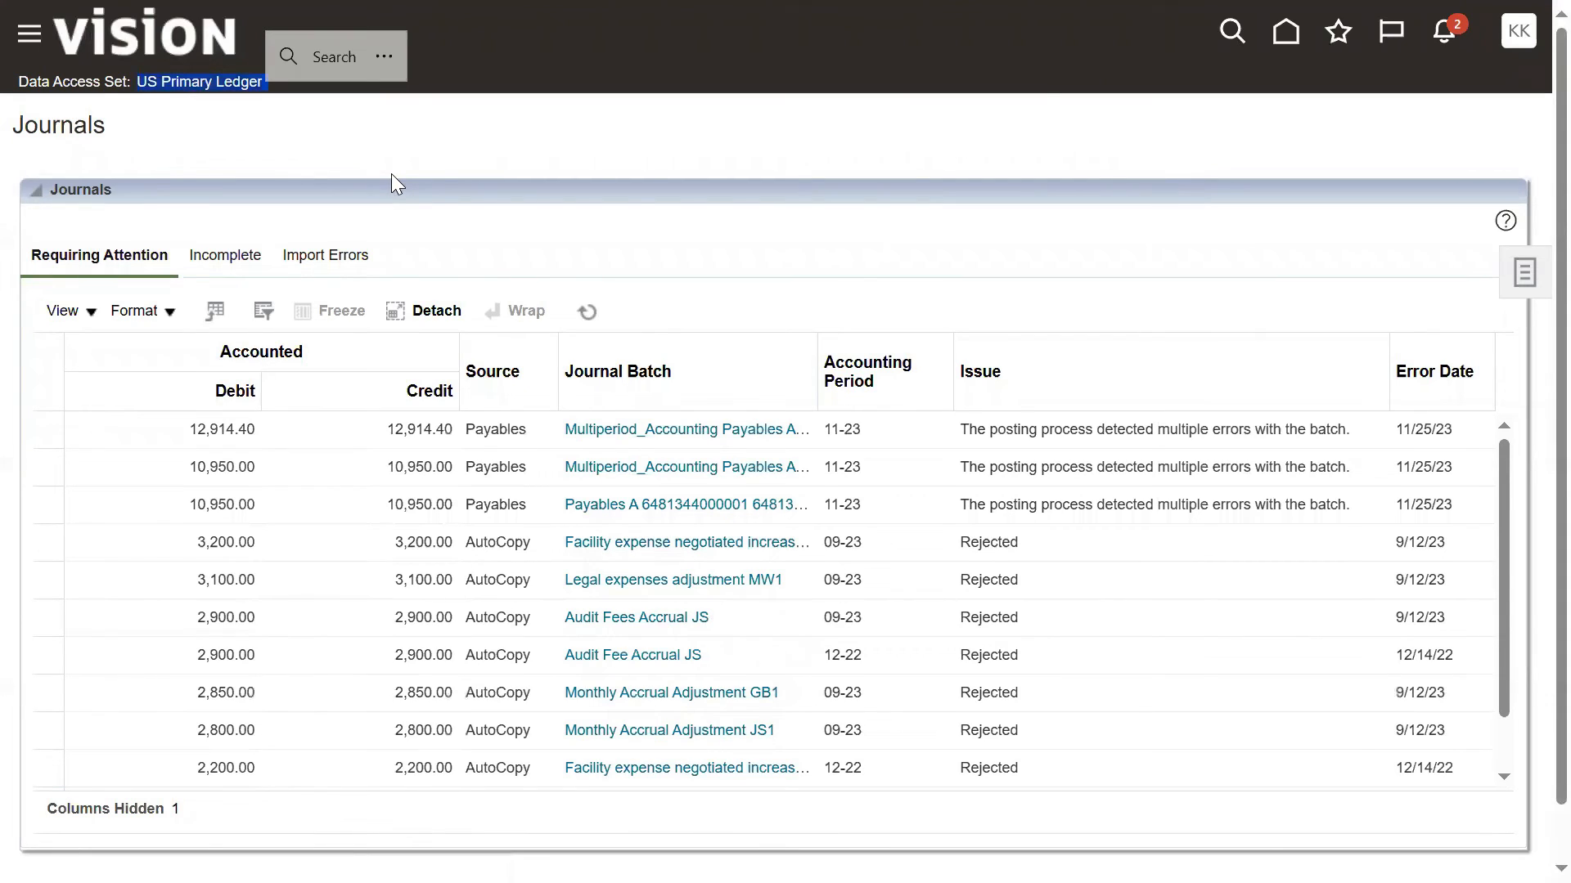
left_click(1522, 272)
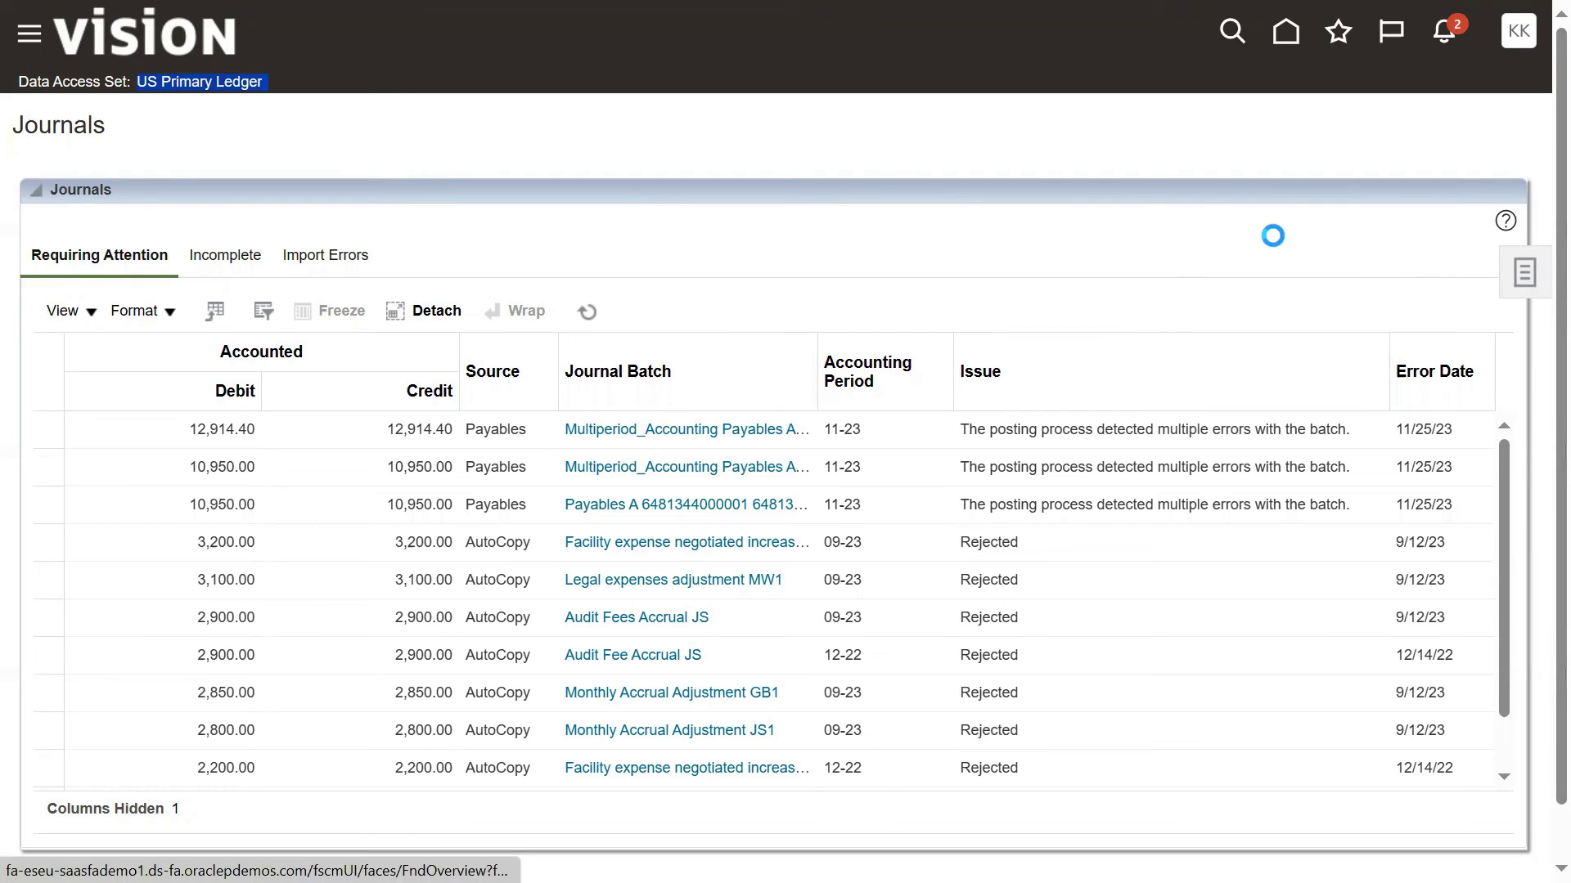
left_click(1444, 115)
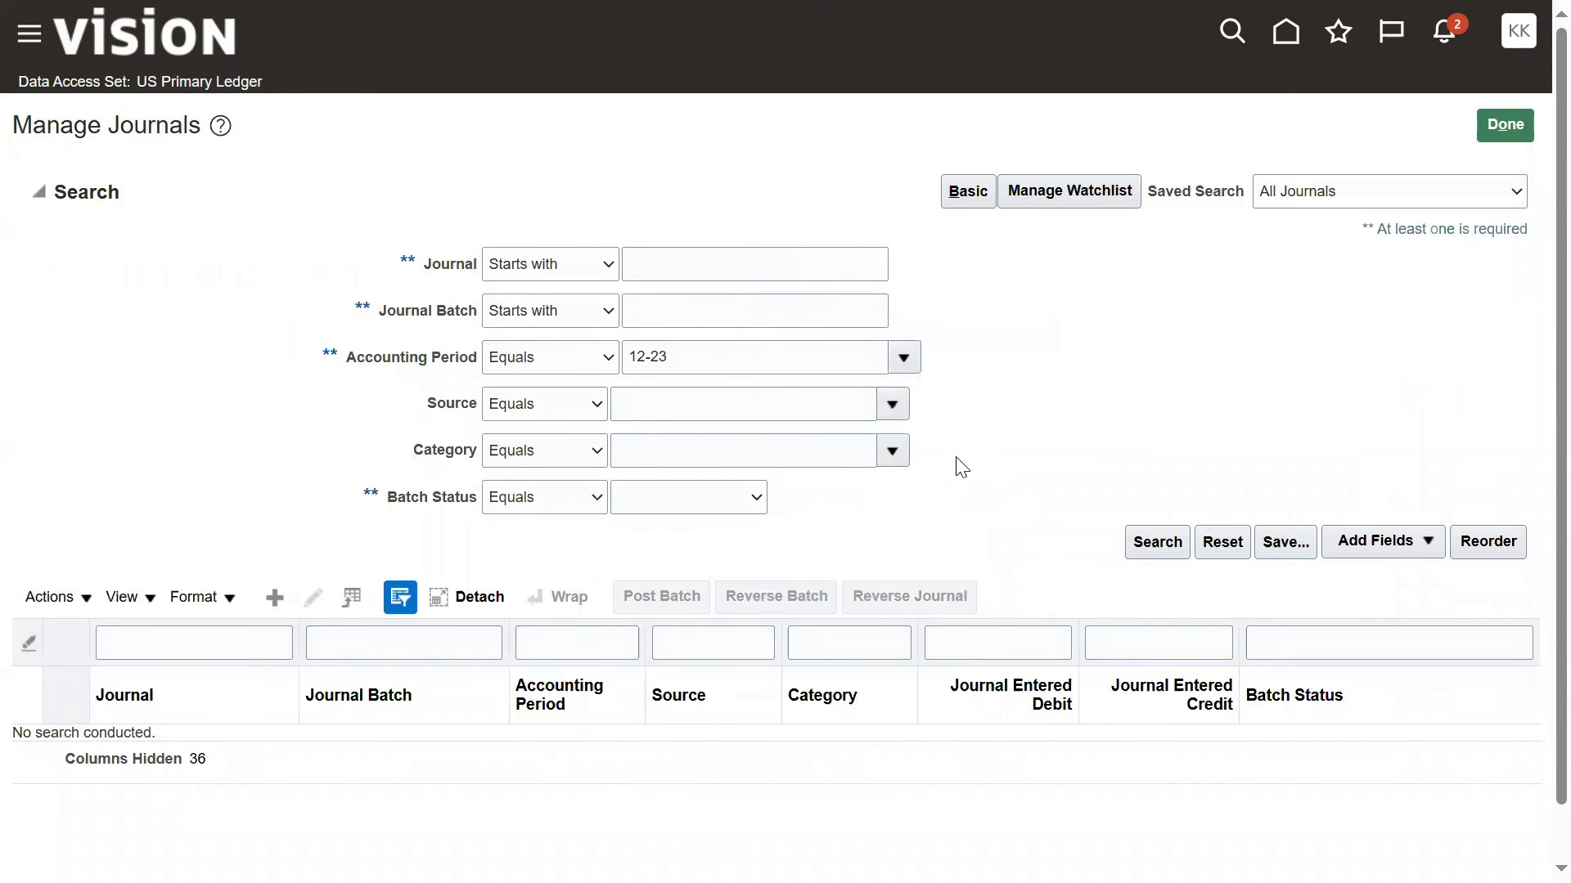
left_click(720, 501)
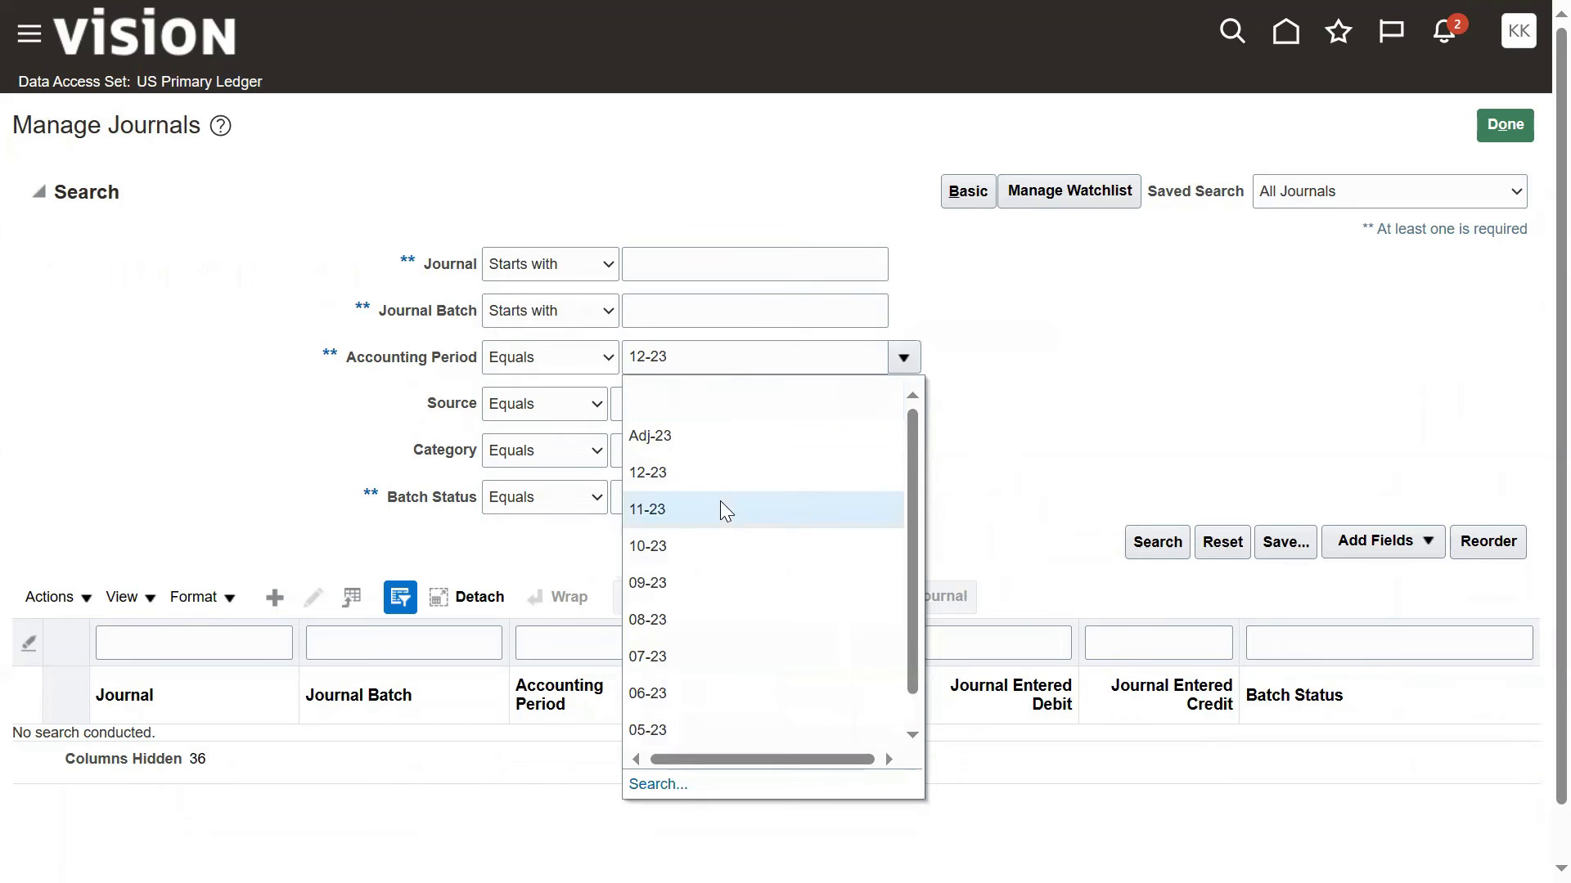
left_click(741, 270)
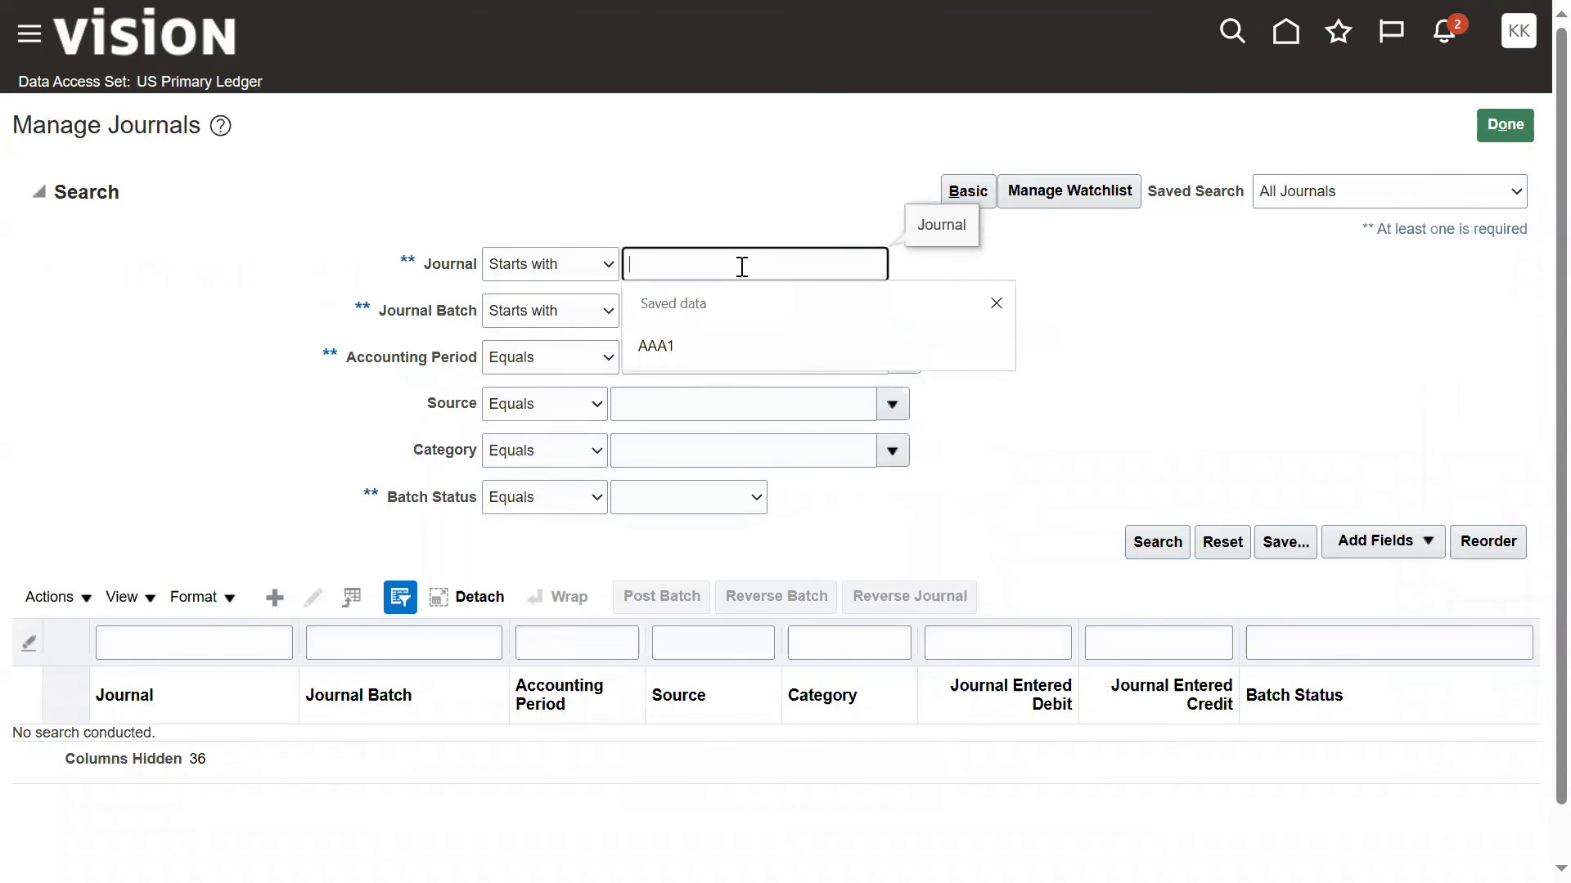
key("ctrl+v")
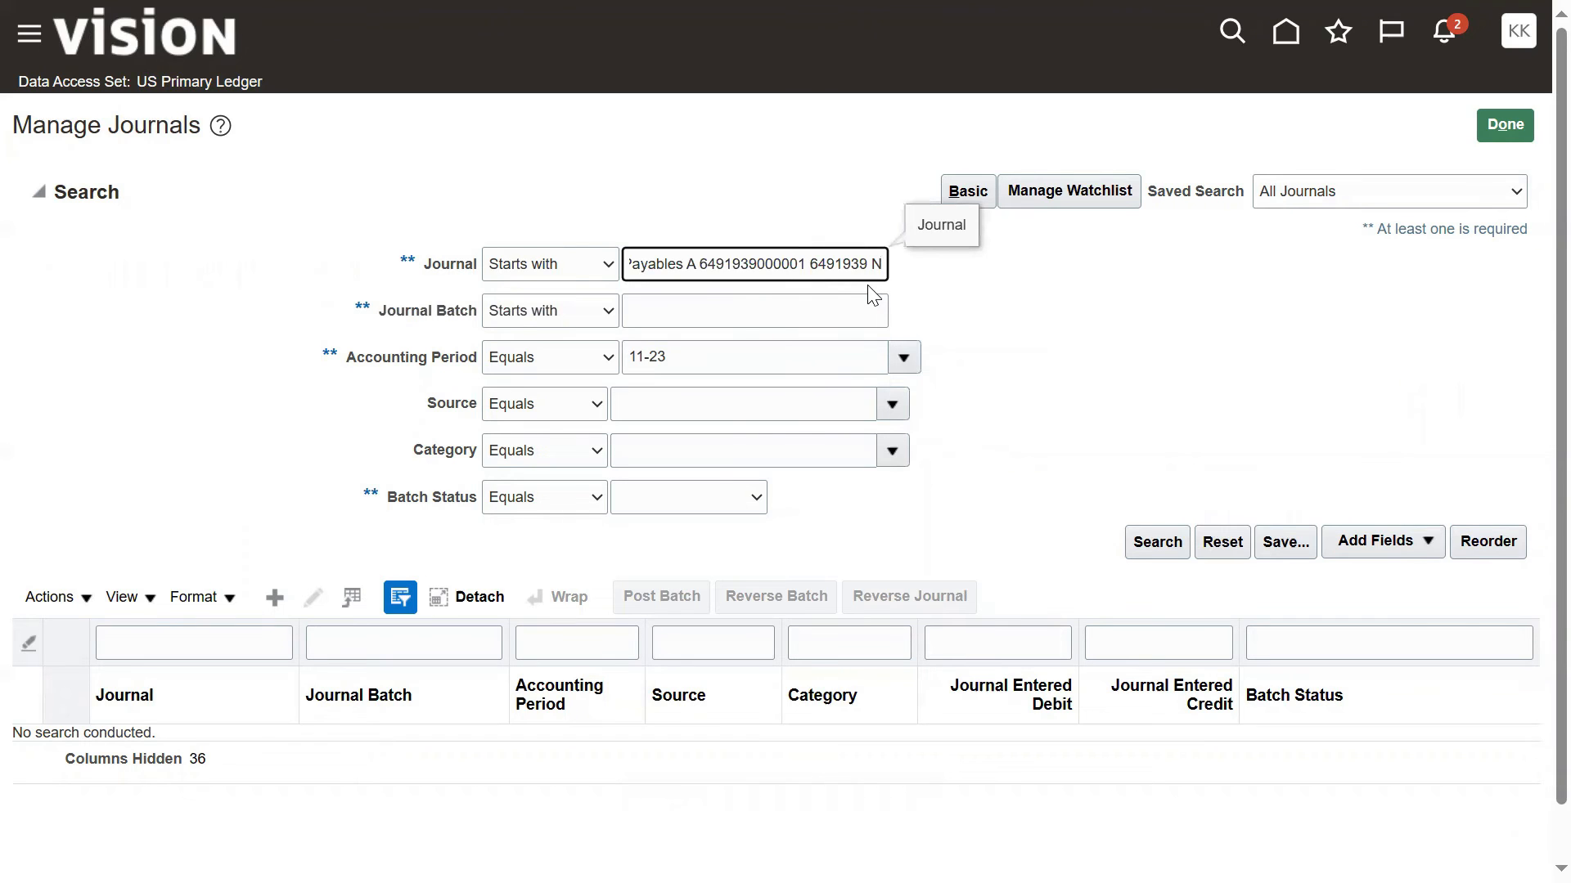
key("ctrl+a")
key("ctrl+x")
left_click(778, 308)
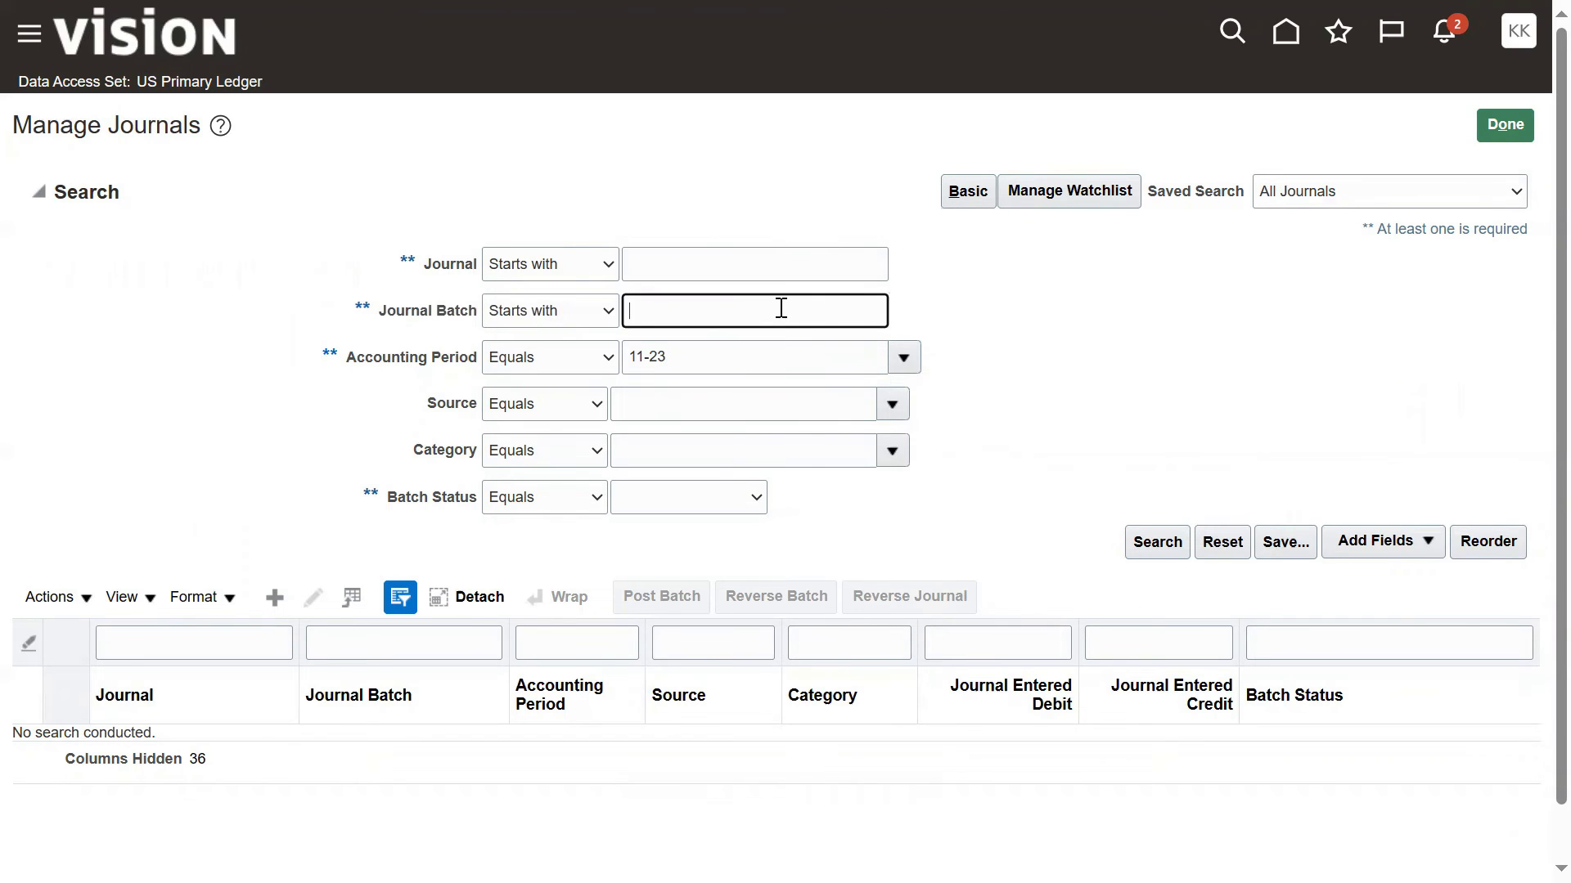
key("ctrl+v")
left_click(1138, 552)
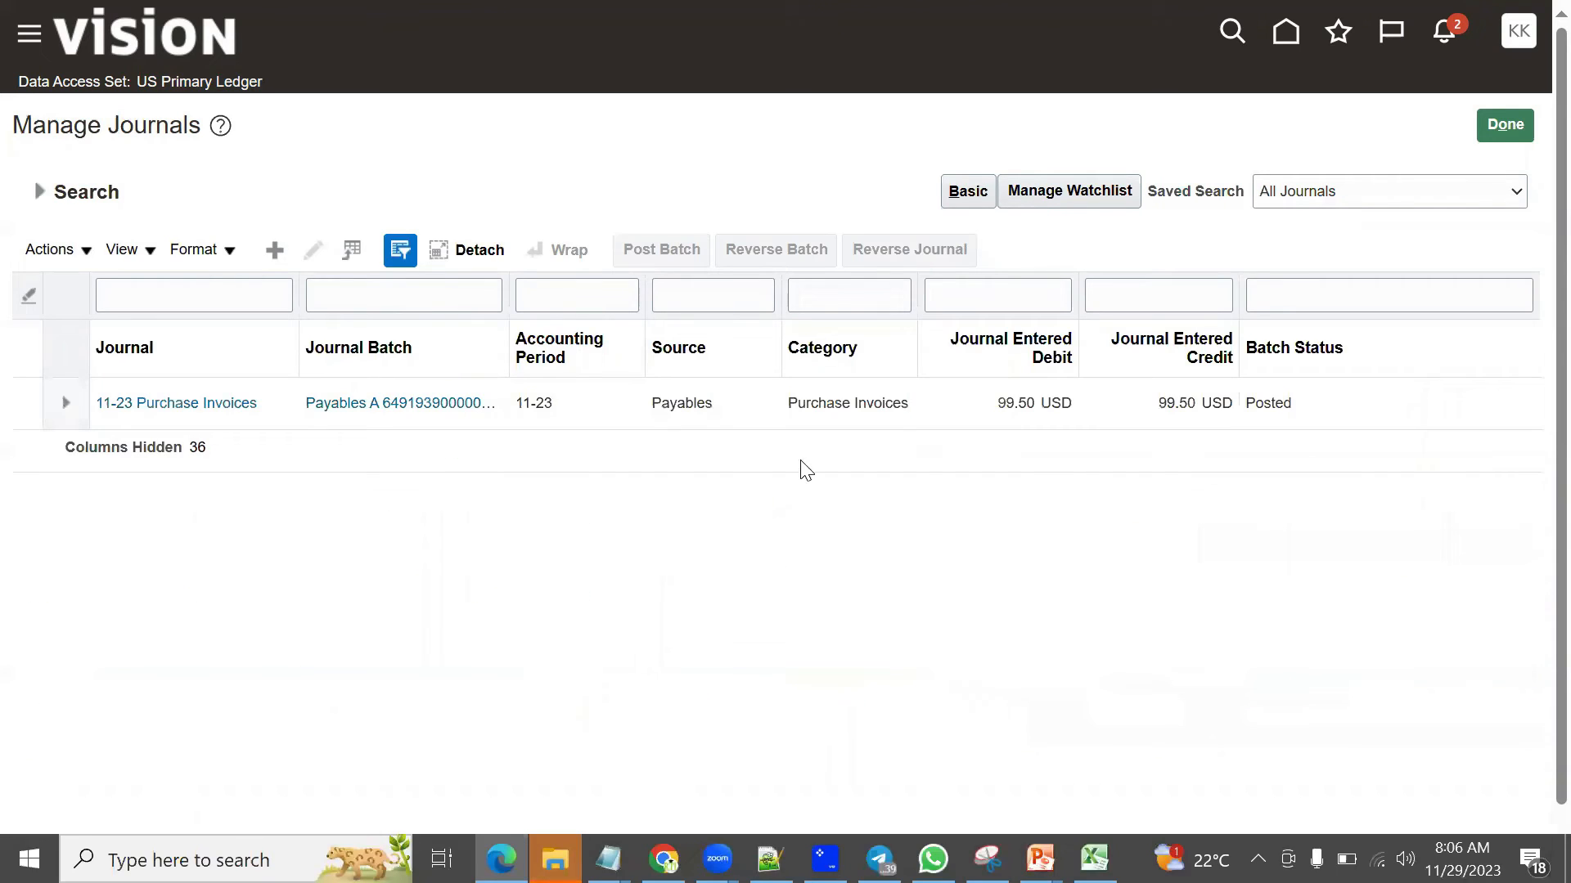
Step: Open the 11-23 Purchase Invoices journal, collapse the Balances pane and check the batch's source
left_click(904, 418)
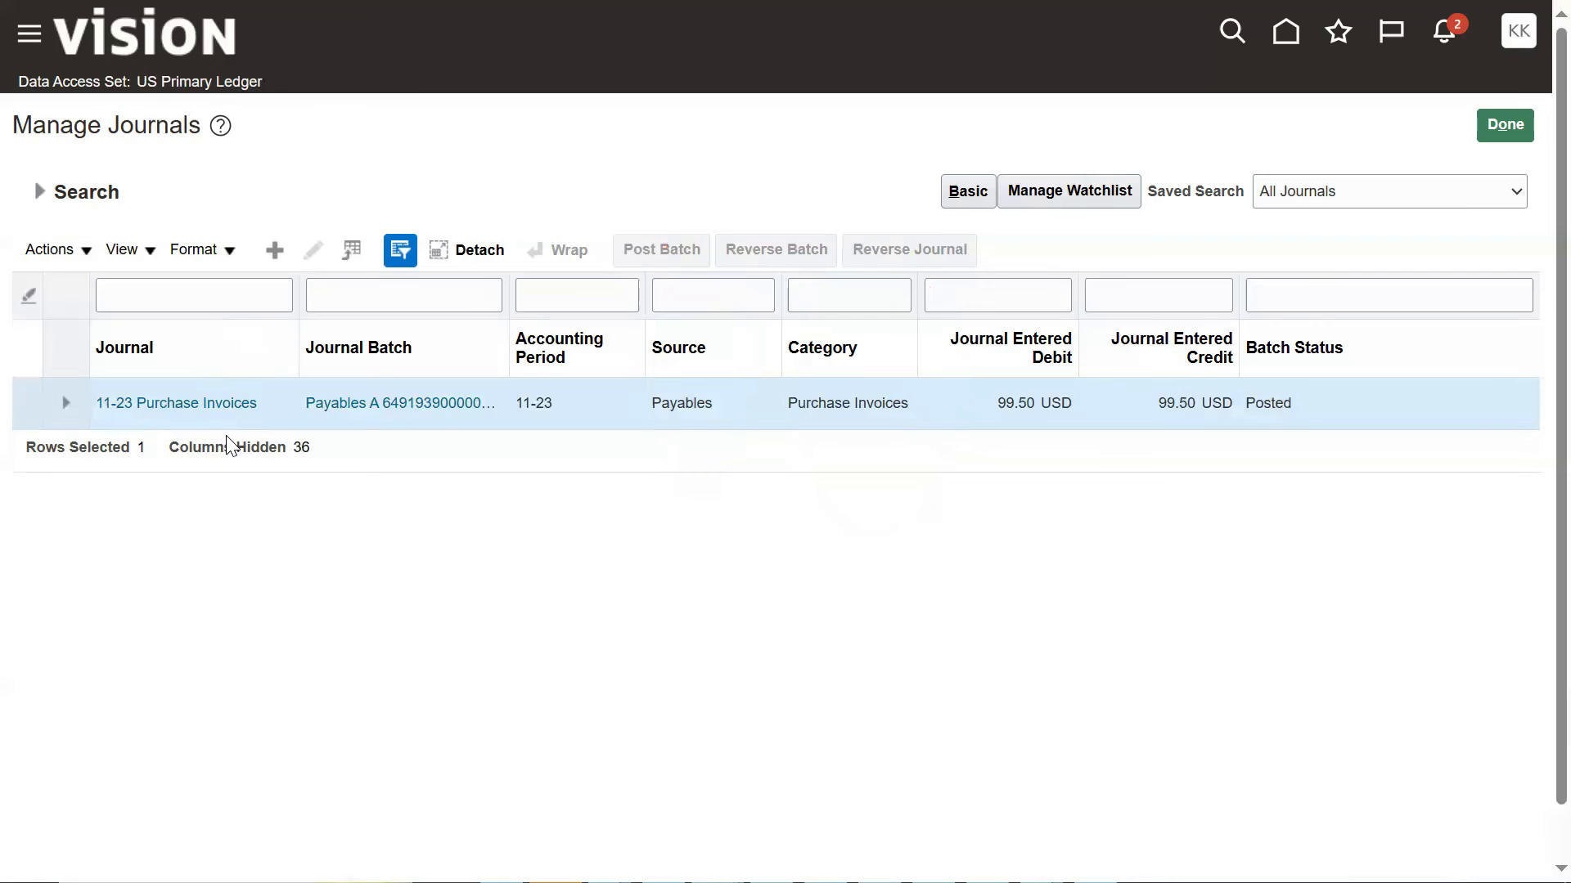
left_click(243, 412)
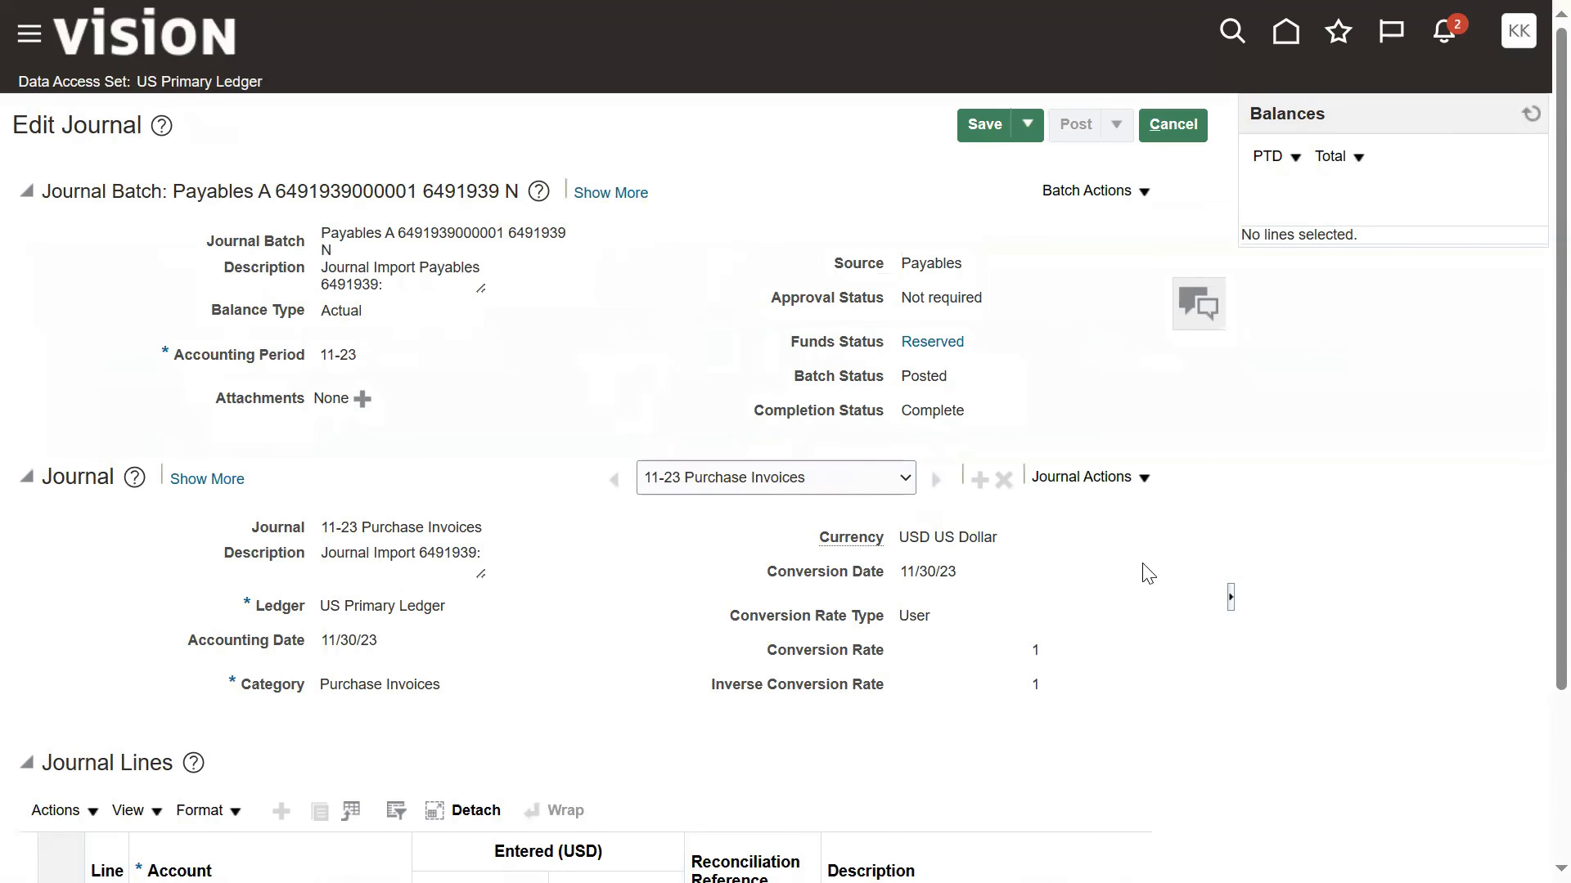
left_click(1230, 597)
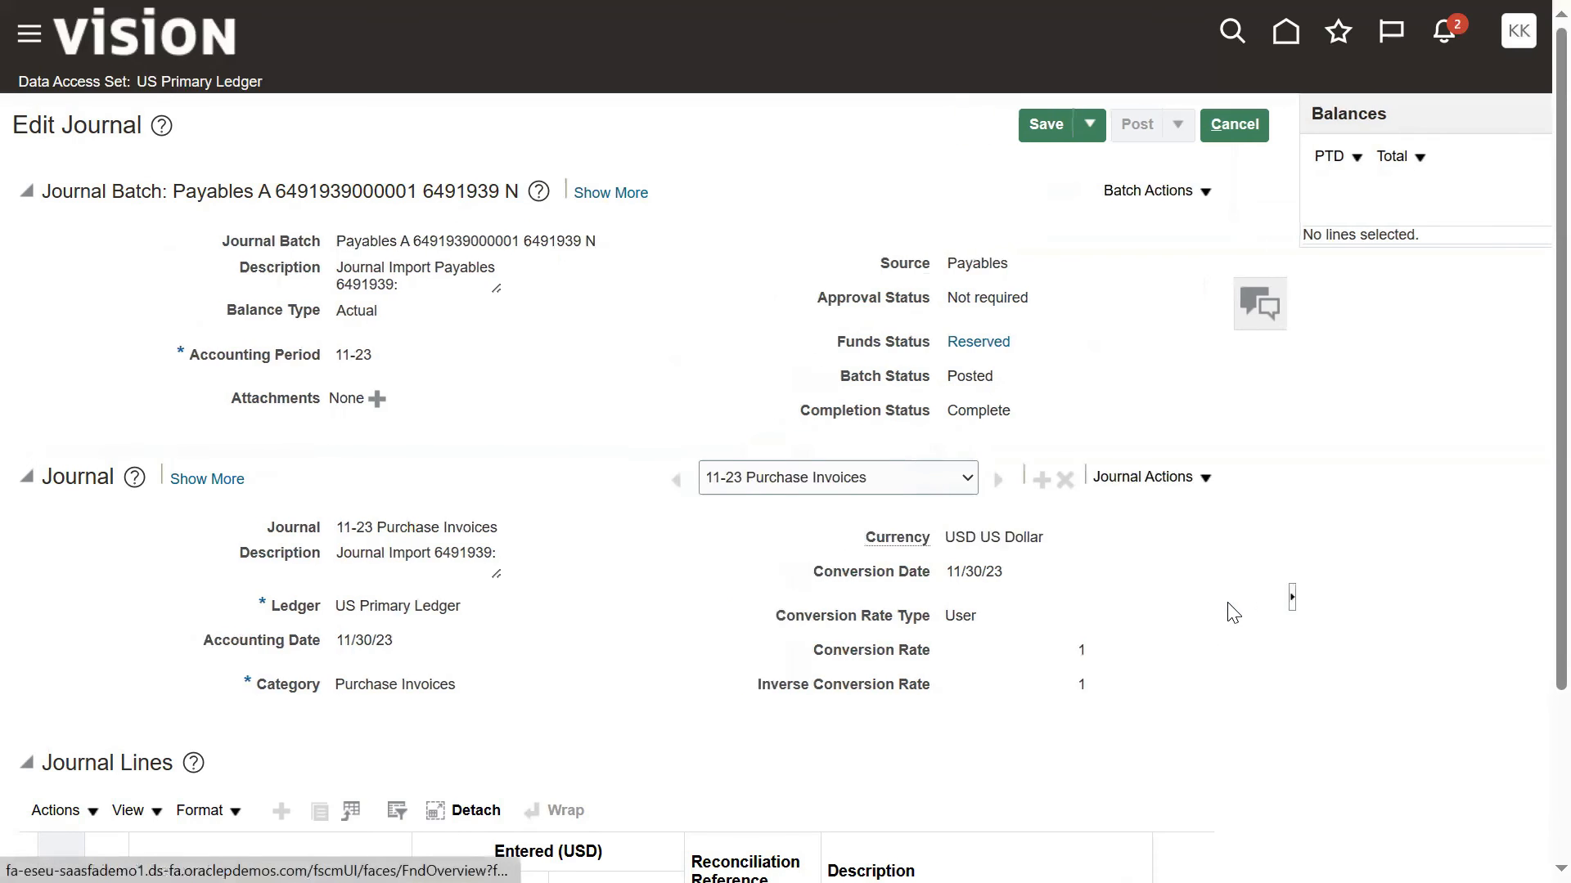
left_click_drag(1137, 263, 1199, 264)
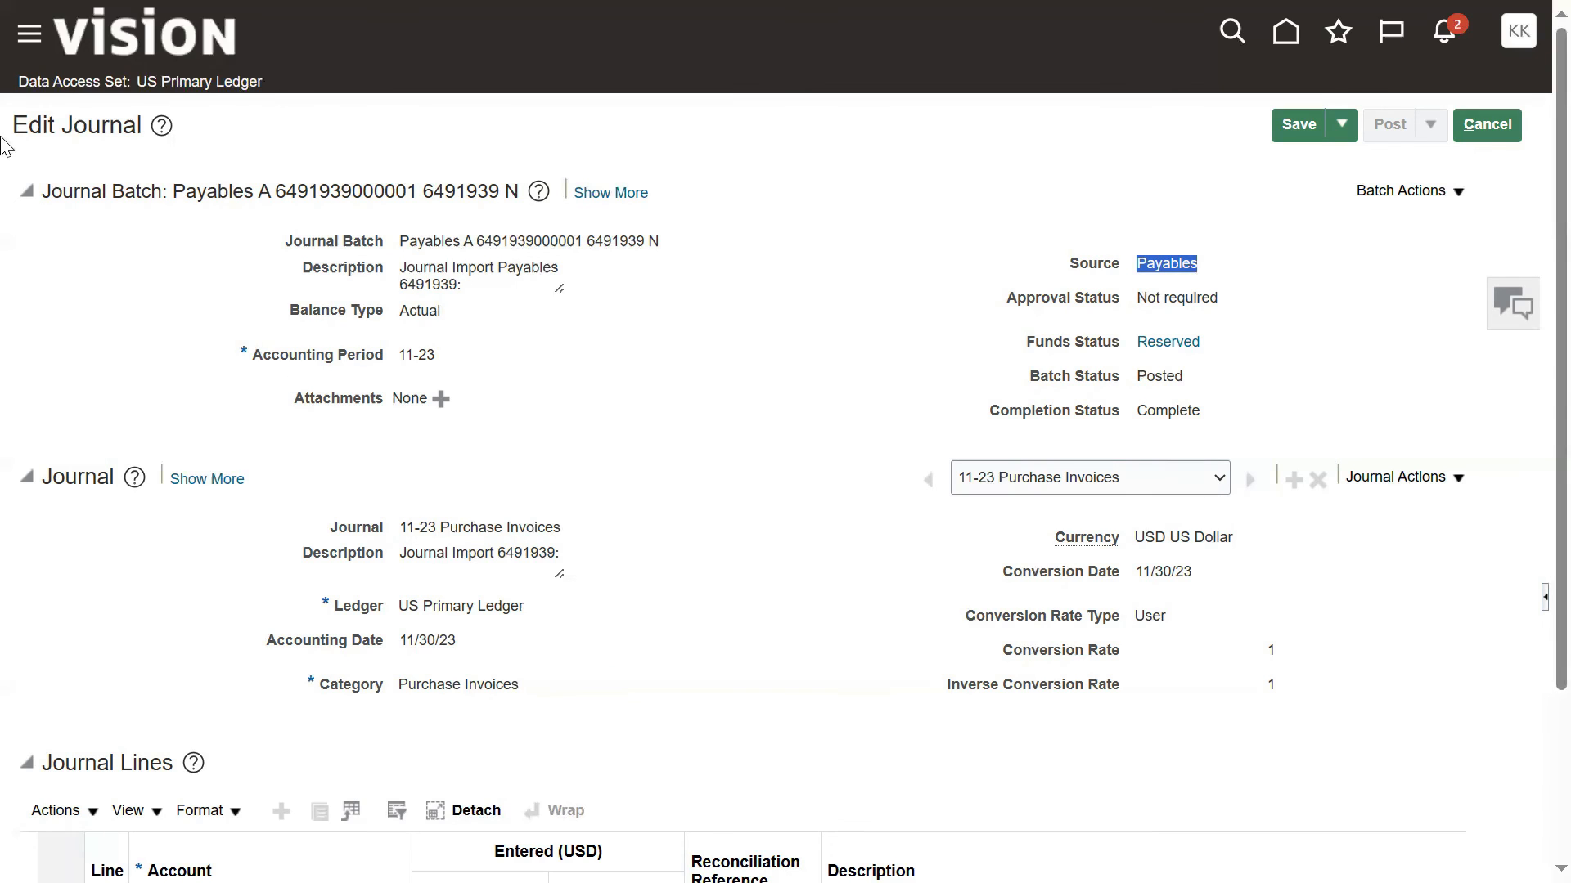
key("alt+Tab")
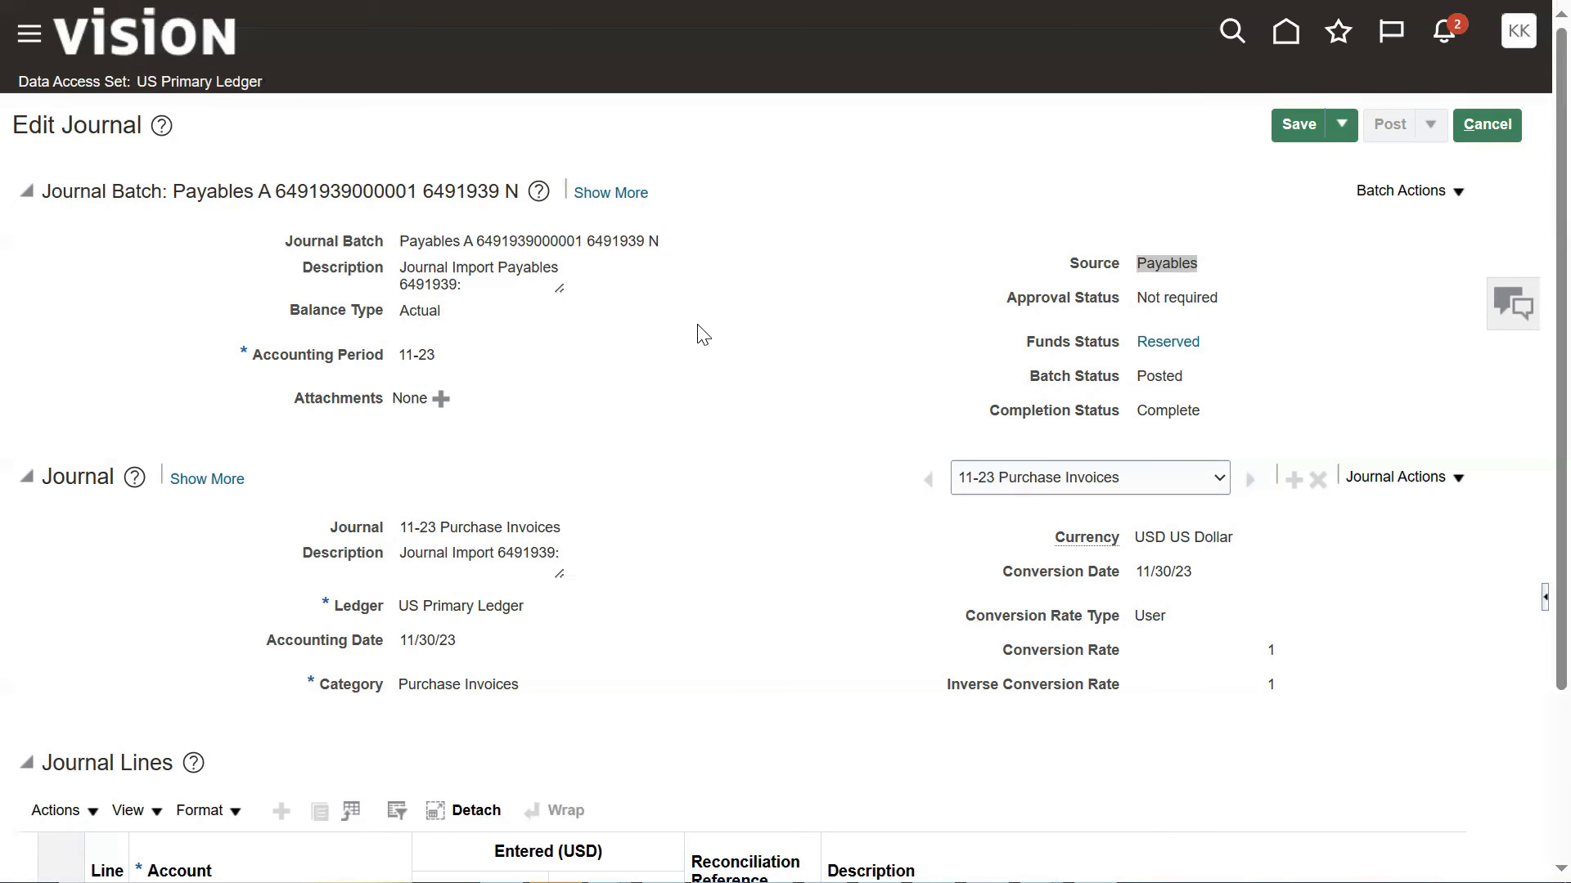
Step: Review the journal lines and drill down on the credit amount of account 101.10.22100.000.000.000 to its subledger journal lines
scroll(708, 385, "down", 3)
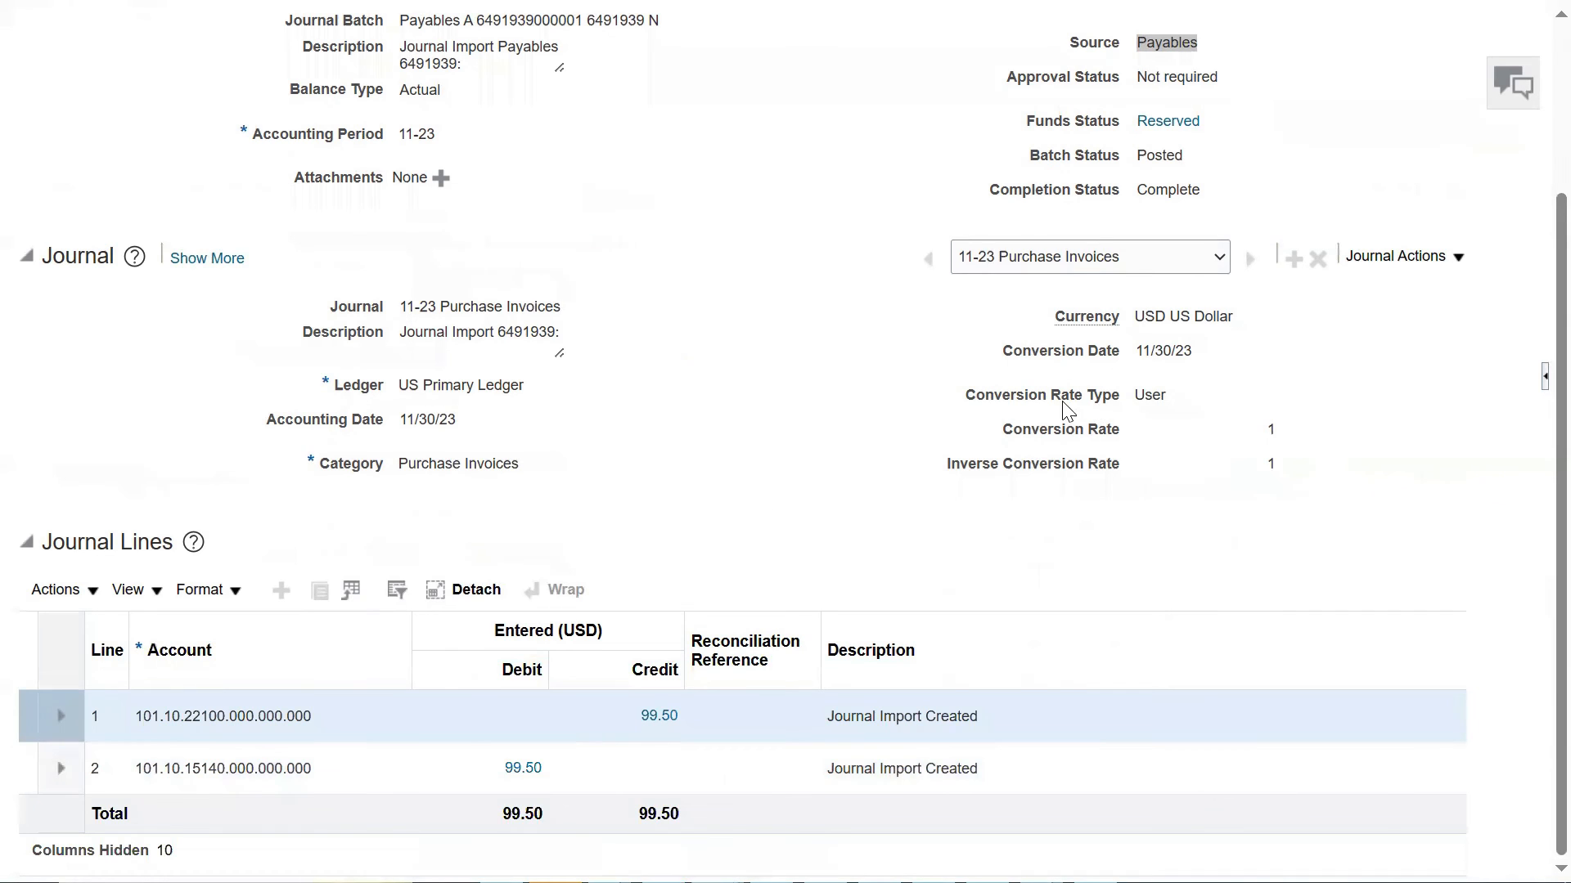
scroll(1053, 409, "up", 3)
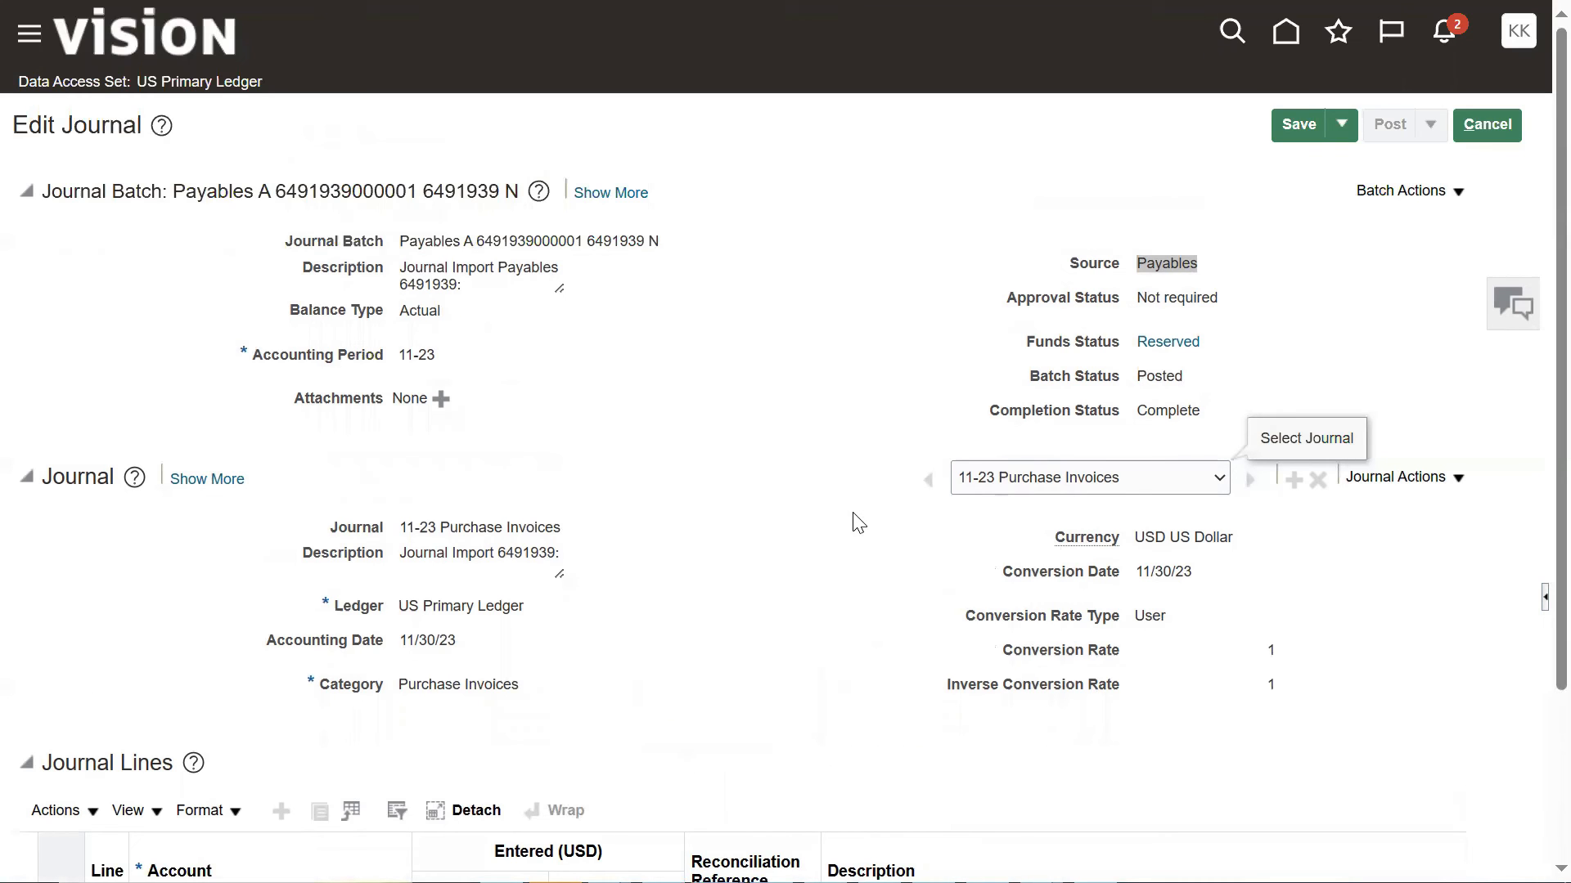
scroll(850, 519, "down", 3)
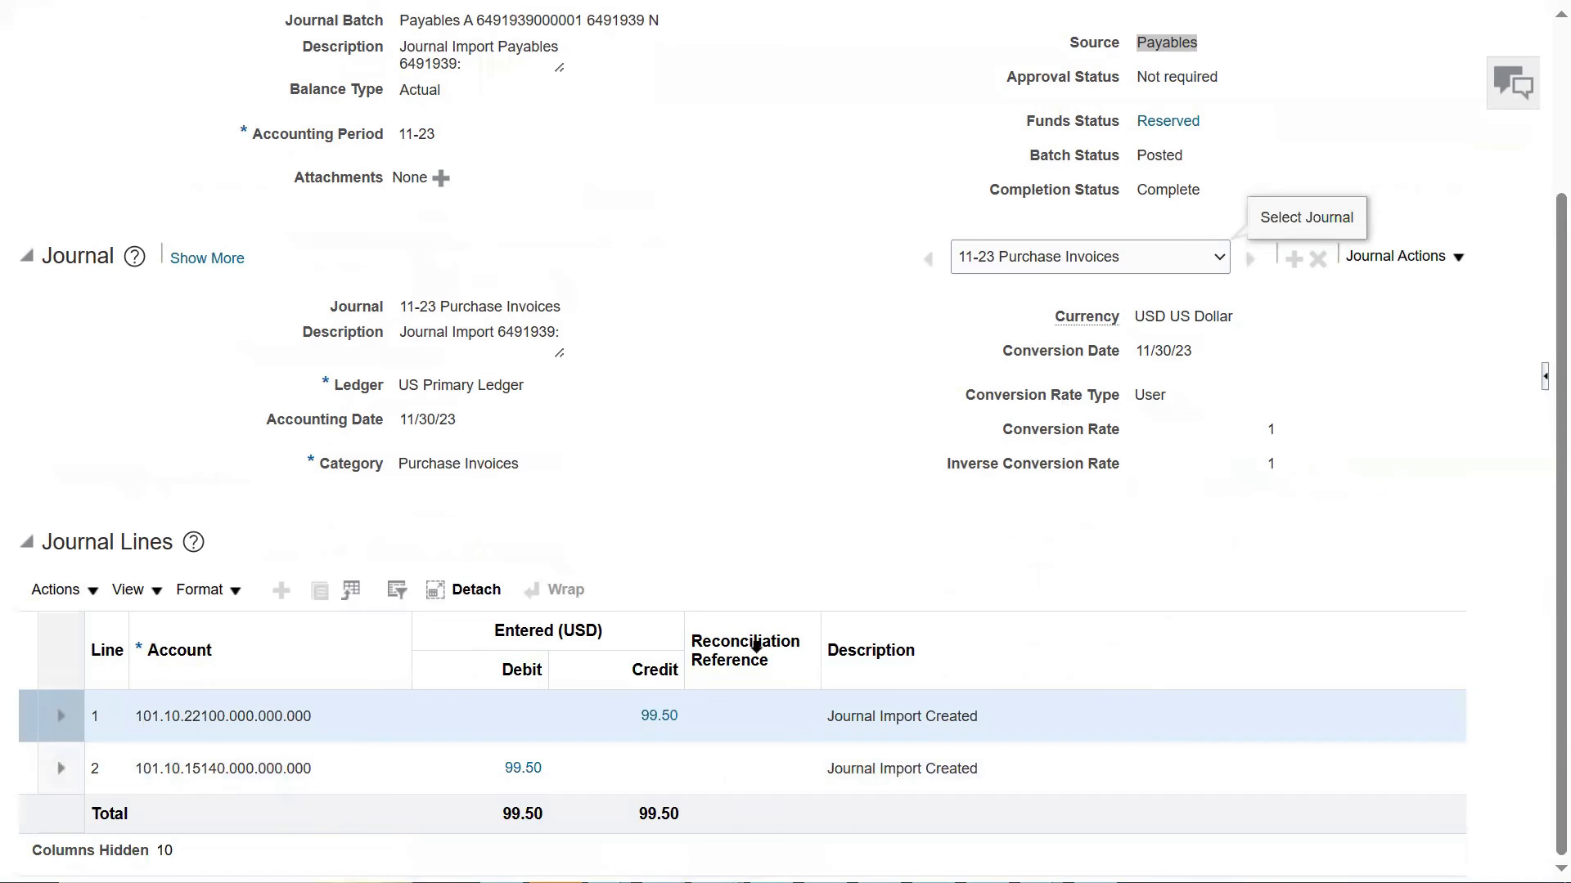
left_click(654, 718)
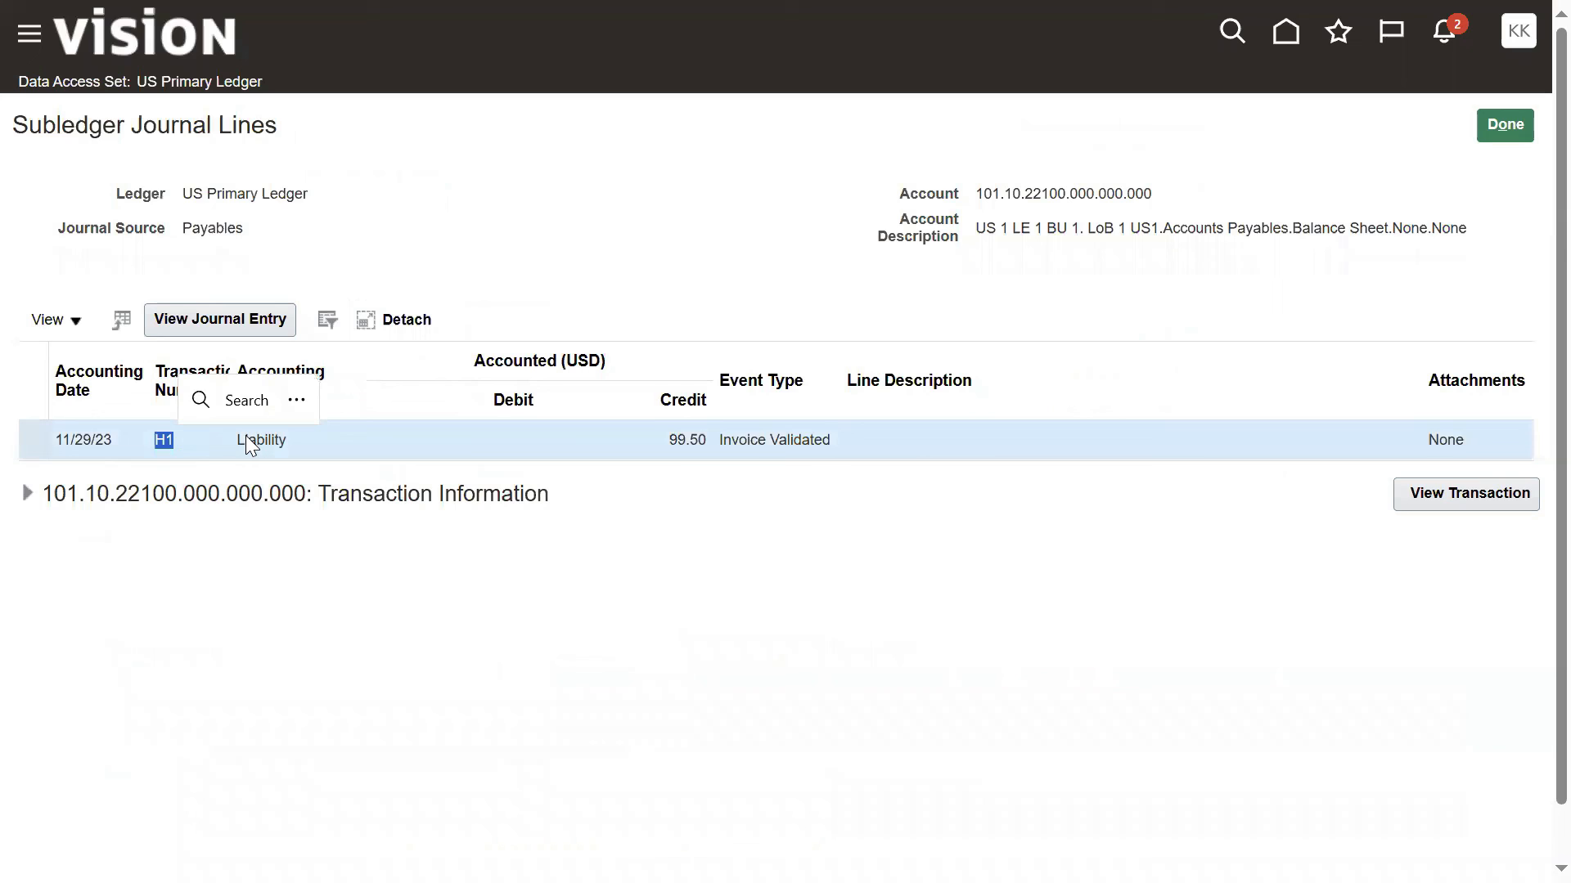
left_click(508, 654)
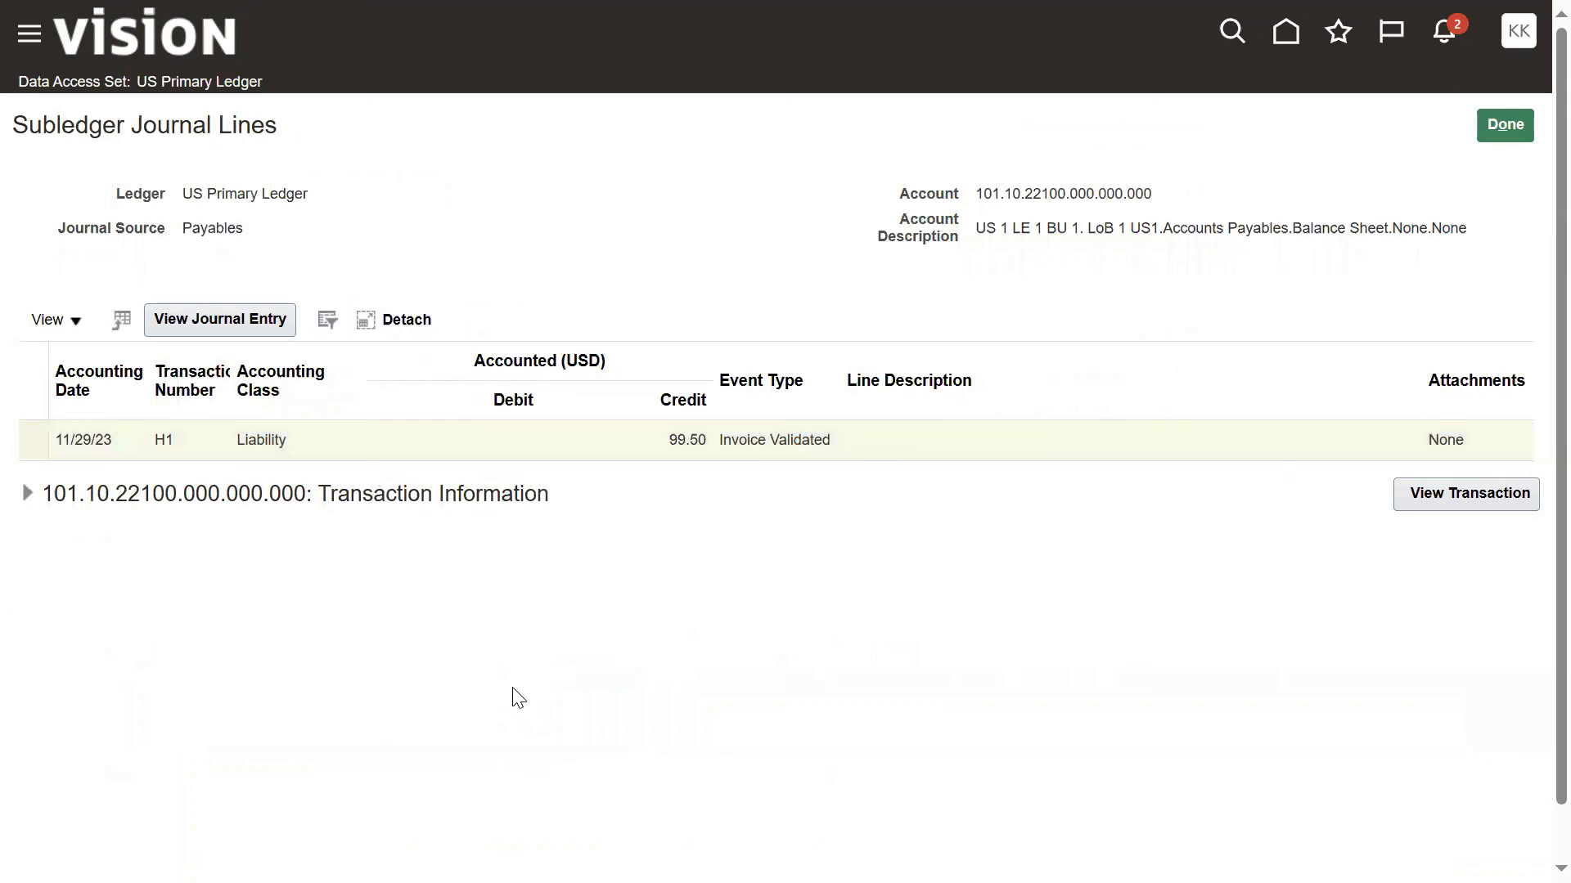
Step: View the source invoice transaction behind the Liability subledger line, then close both drill-down pages to return to the journal
left_click(1463, 491)
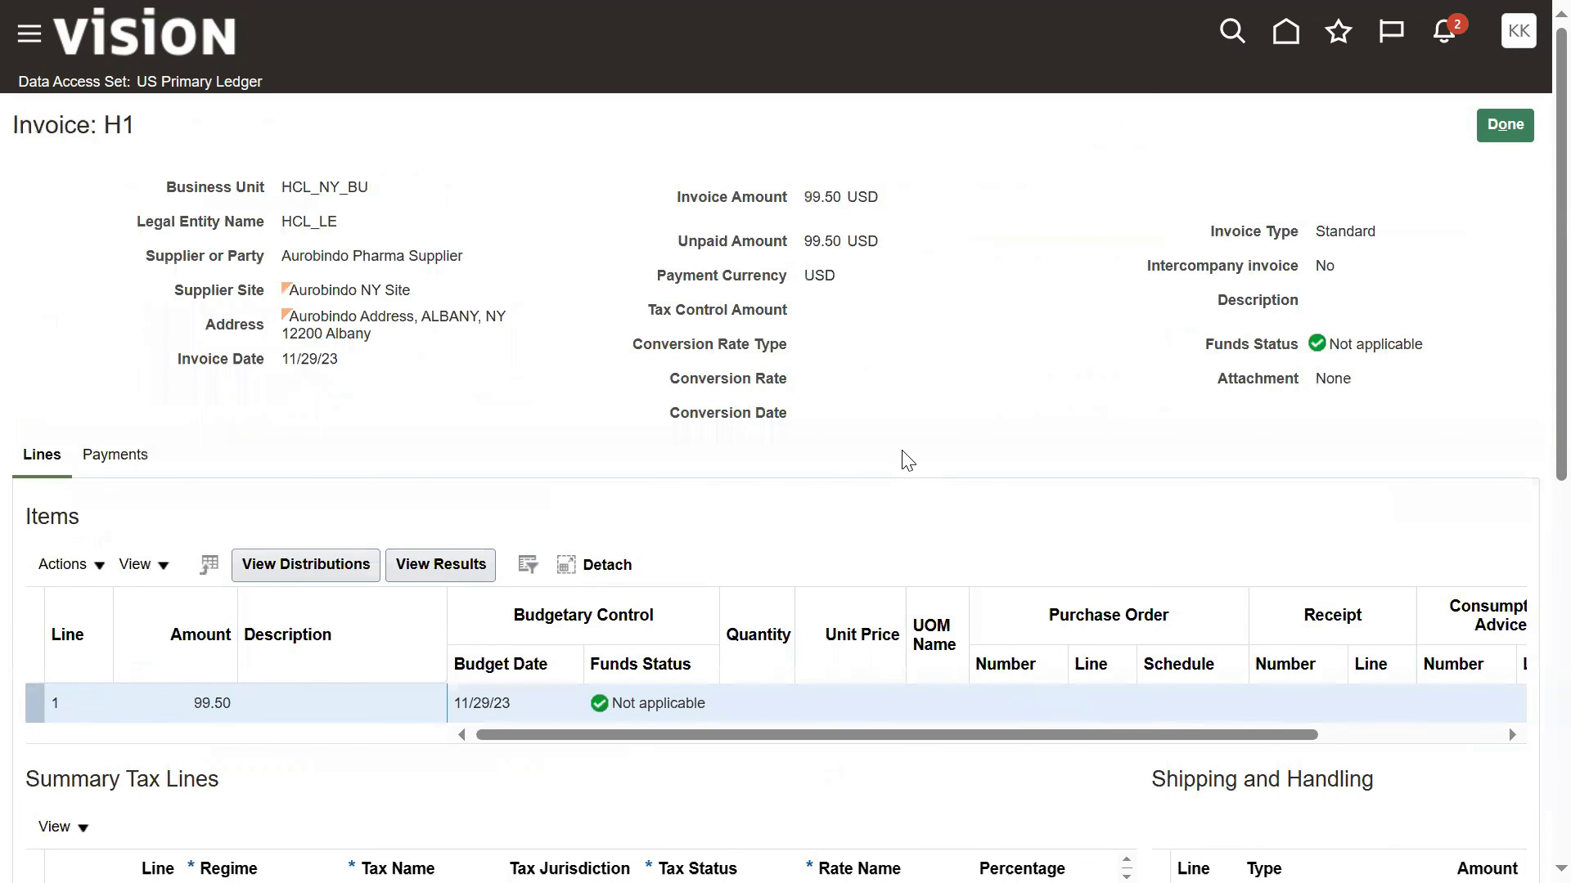
left_click(1505, 125)
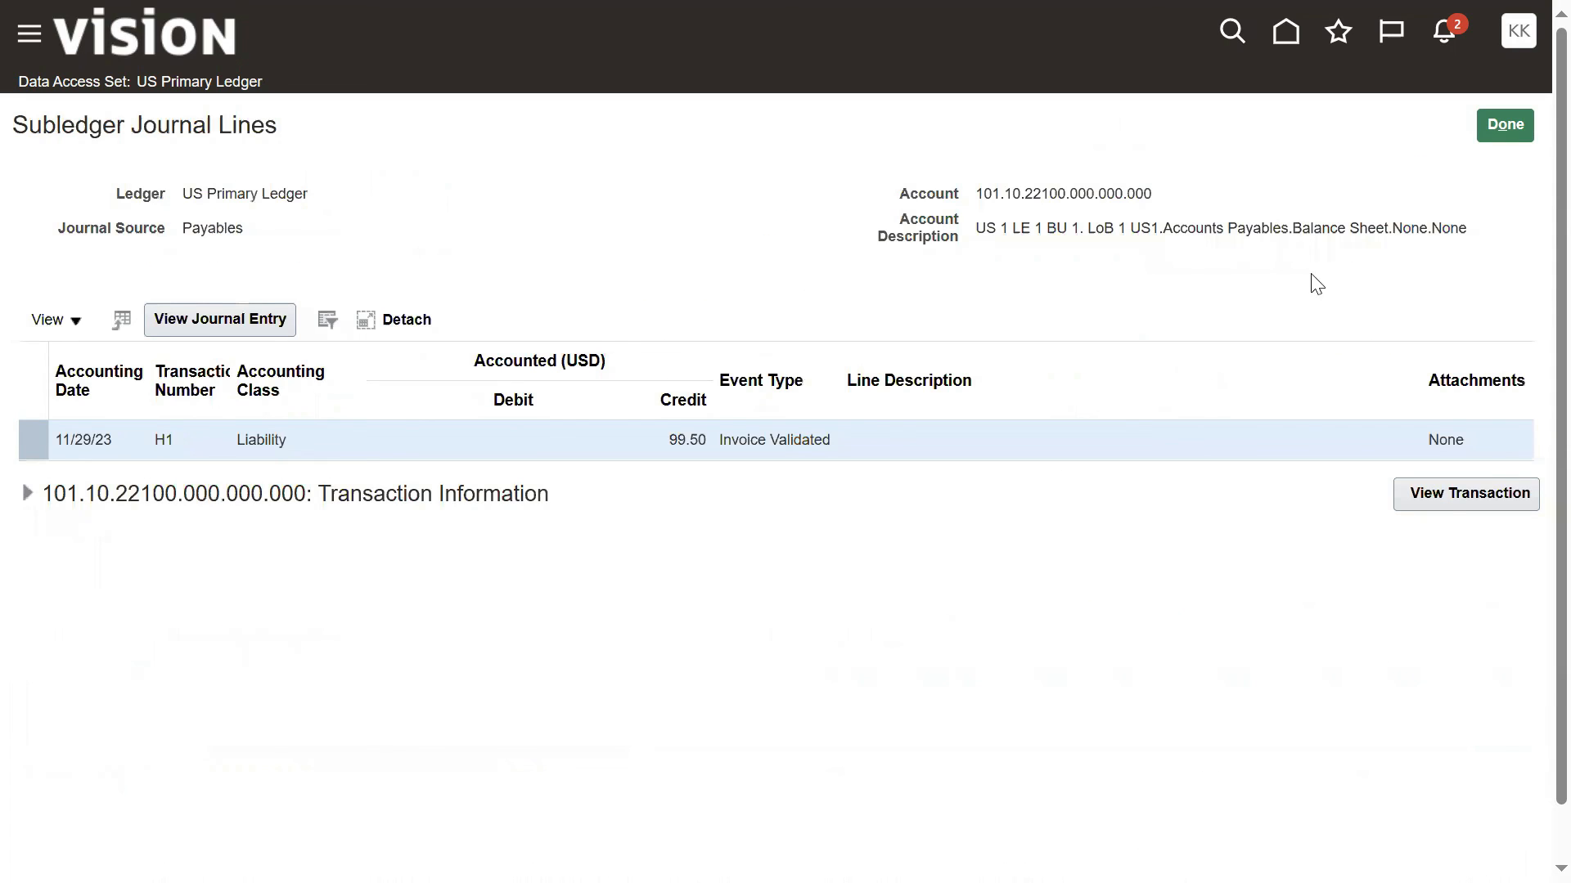
left_click(1495, 128)
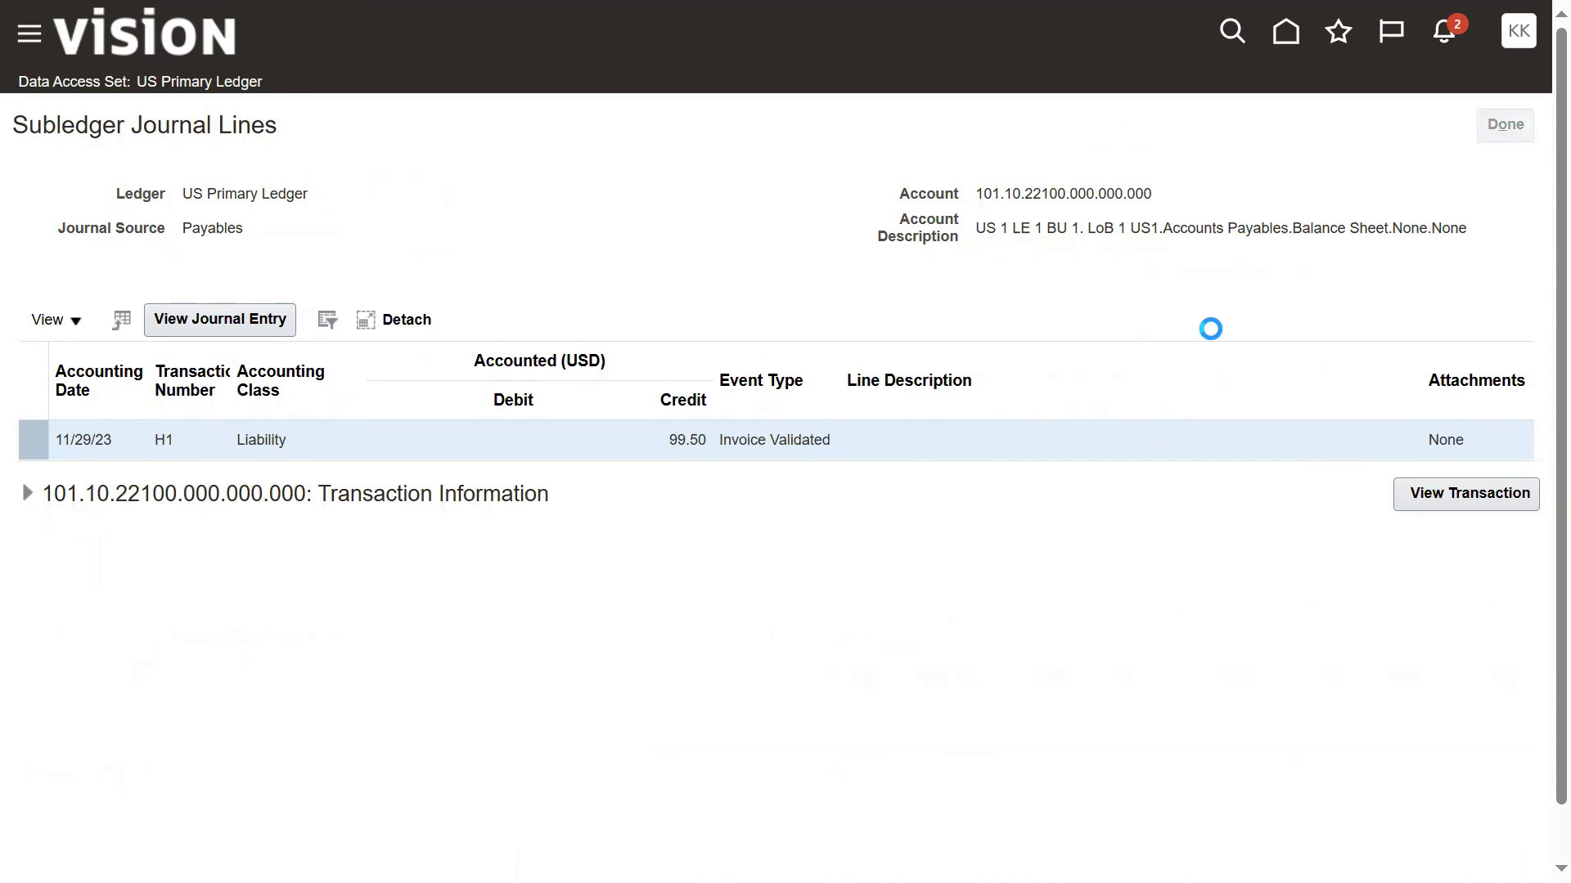
mouse_move(1533, 1)
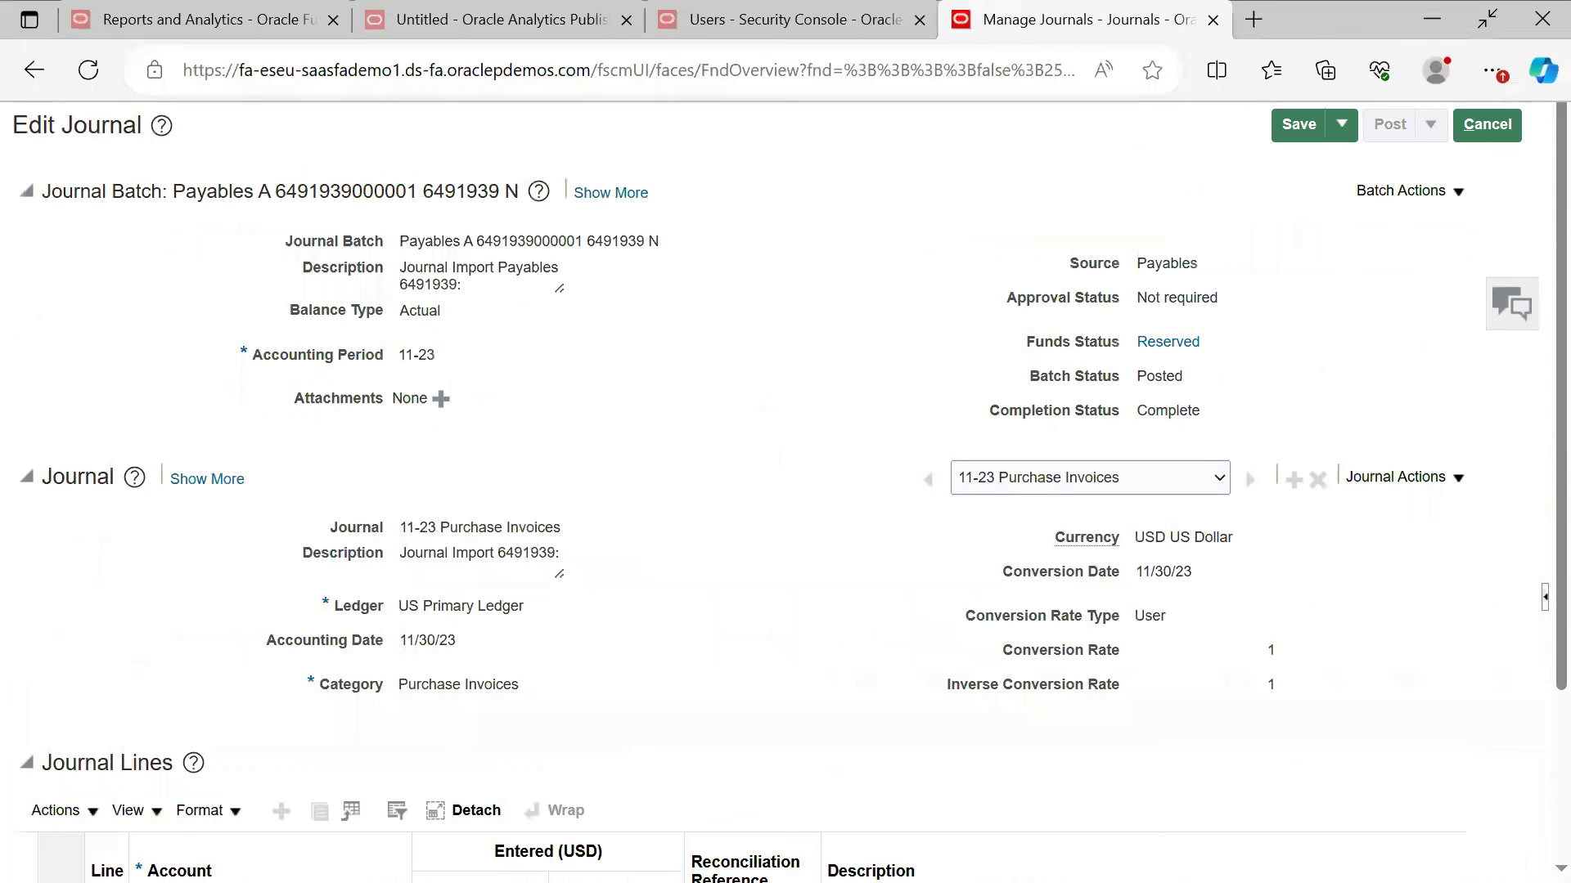